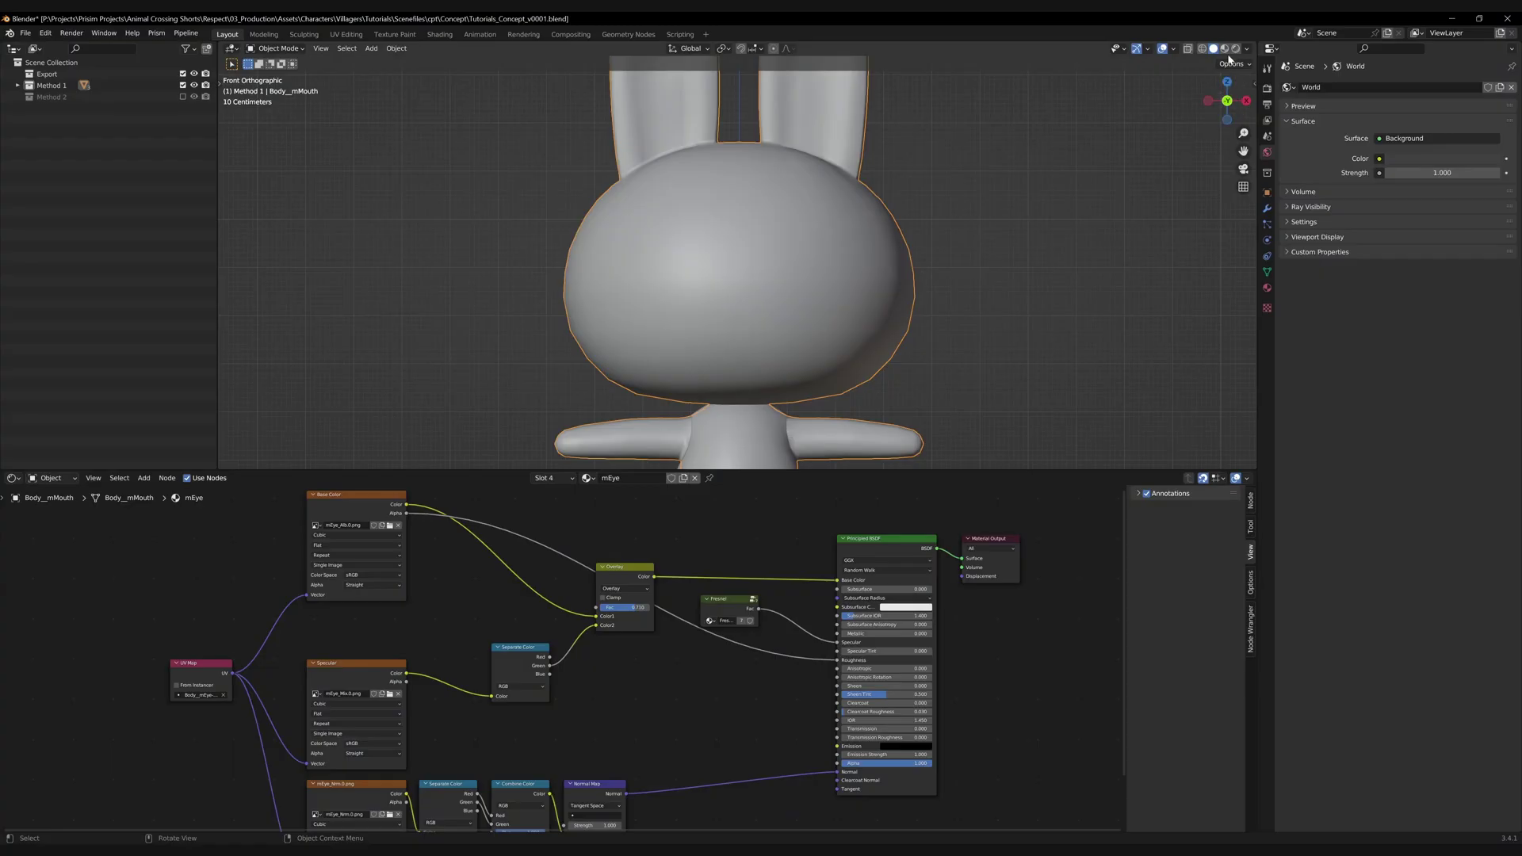
Step: Switch to Rendered shading and set the mEye_Alb Base Color texture source to Image Sequence
{"action": "left_click", "coordinate": [1233, 49]}
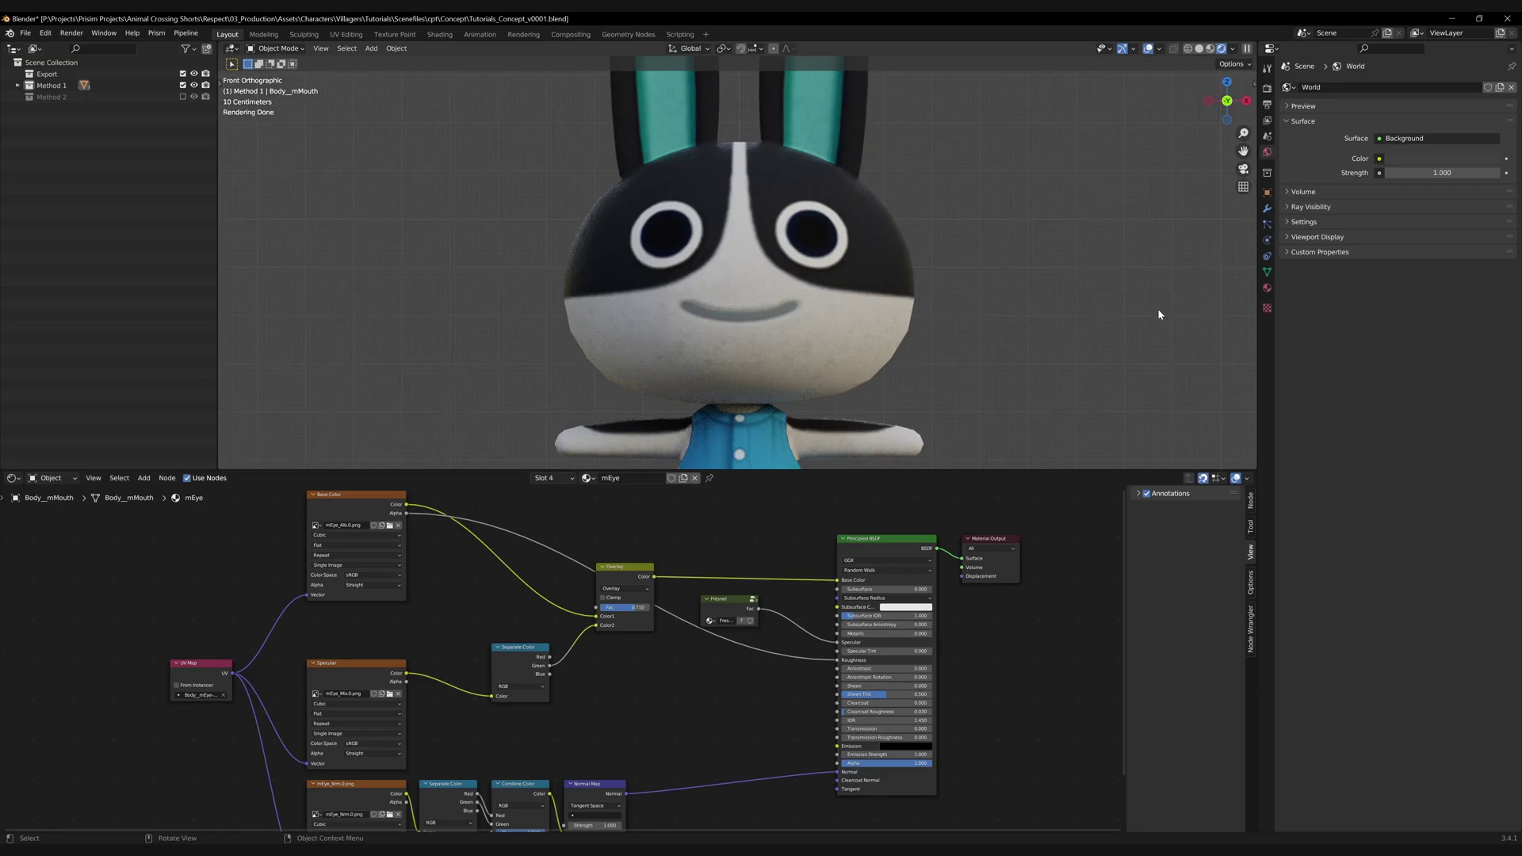
{"action": "left_click", "coordinate": [389, 526]}
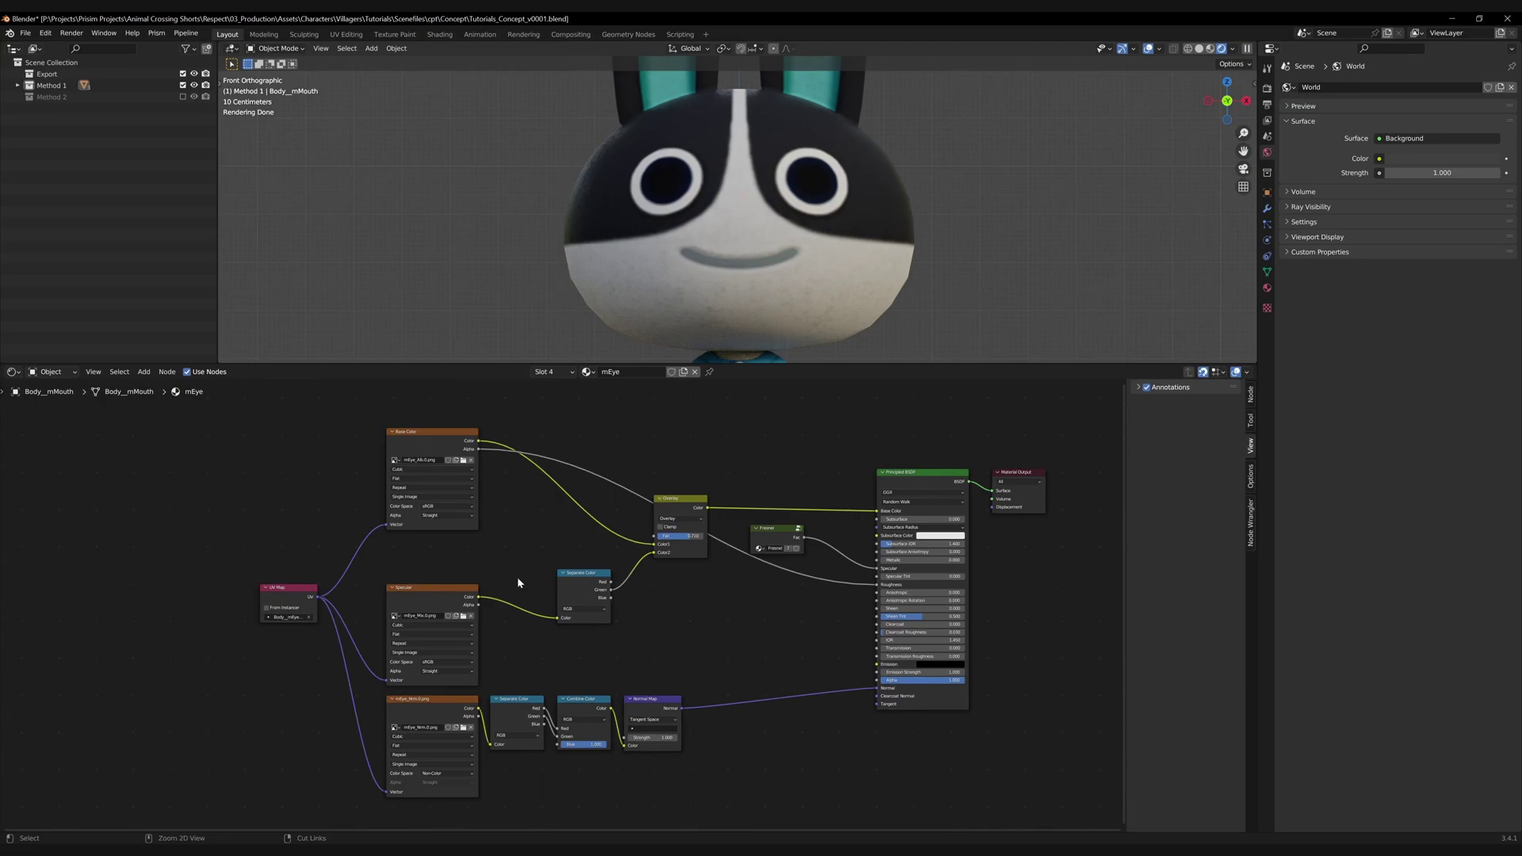
{"action": "scroll", "coordinate": [508, 515], "scroll_direction": "up", "scroll_amount": 4}
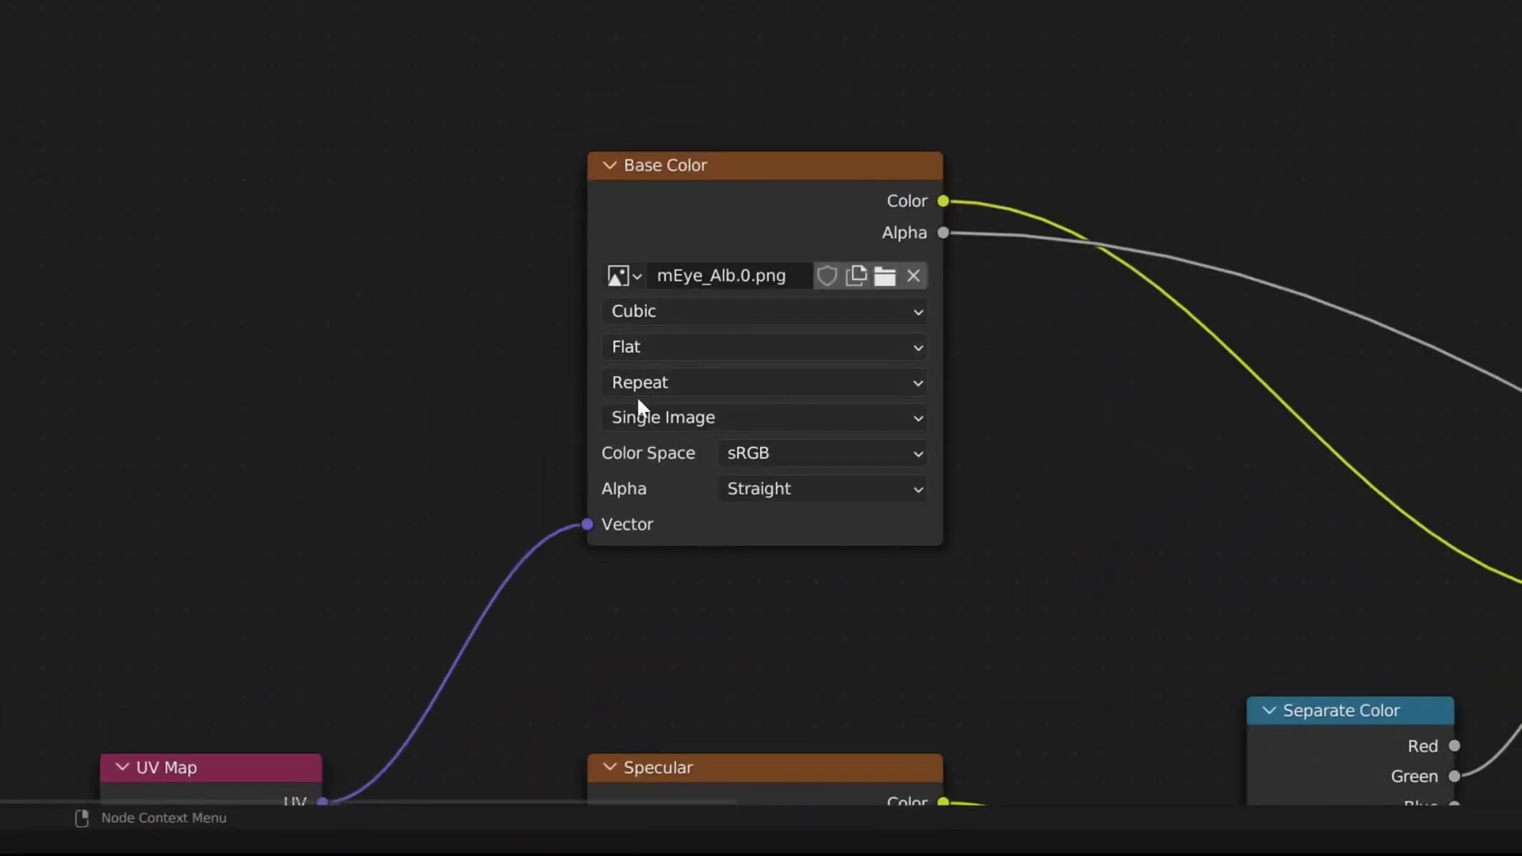
{"action": "left_click", "coordinate": [849, 417]}
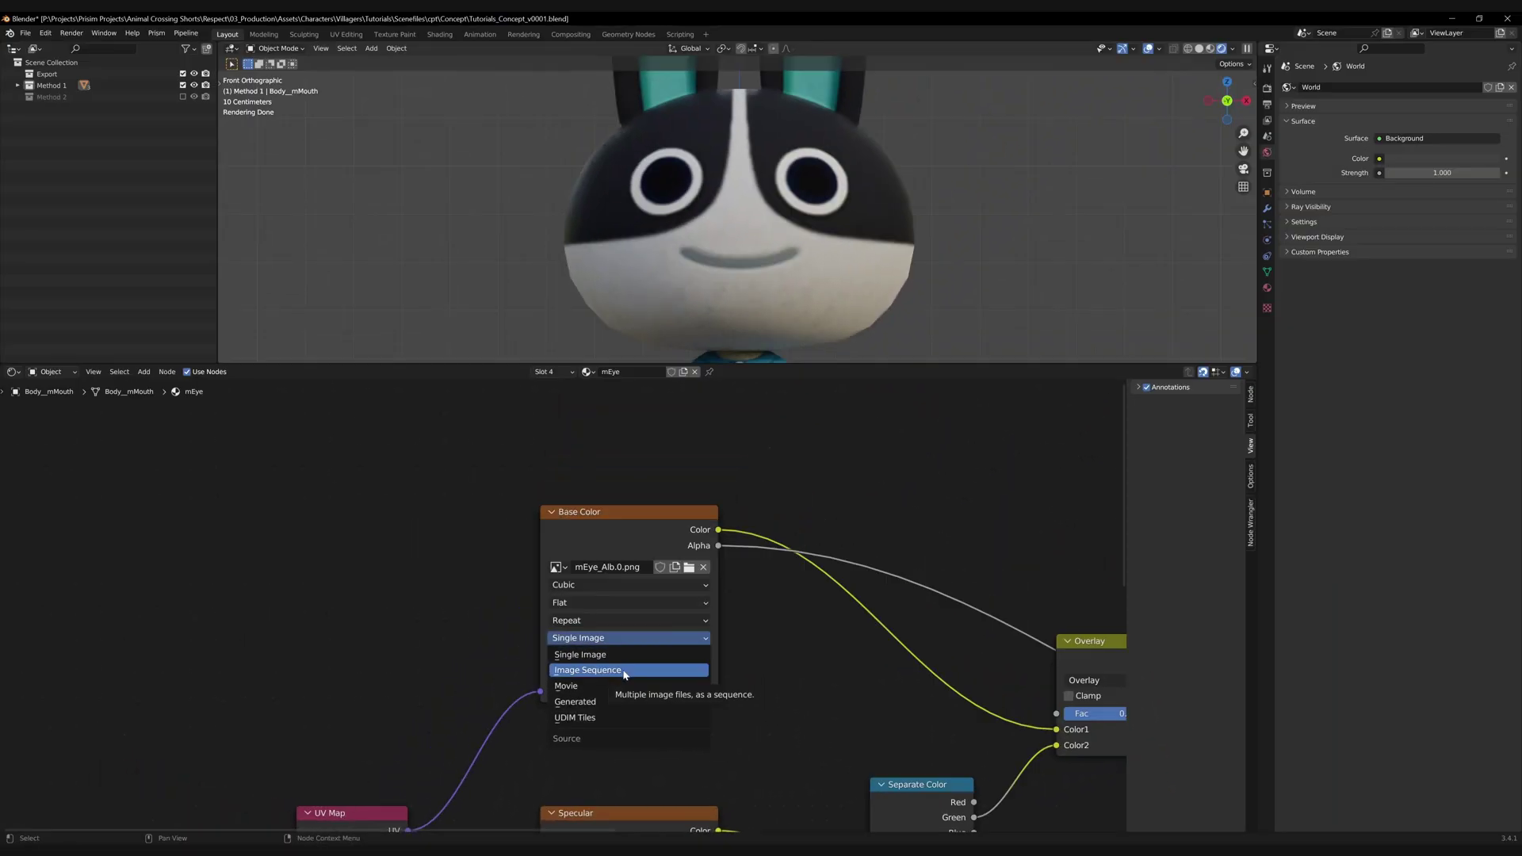
{"action": "left_click", "coordinate": [753, 483]}
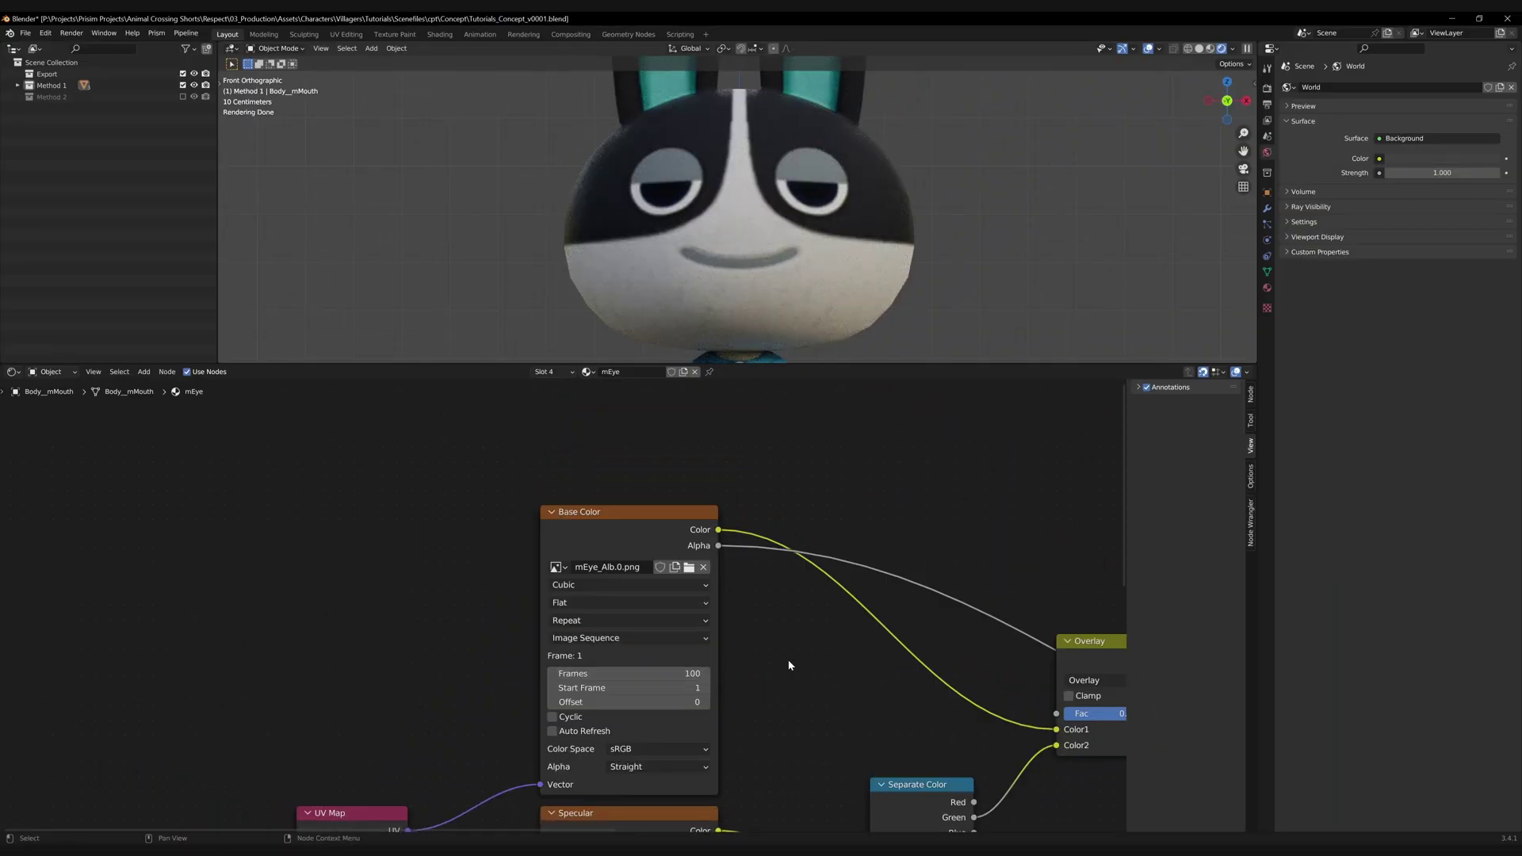
Step: Set the Base Color sequence to 16 frames, starting at frame 2
{"action": "left_click", "coordinate": [626, 674]}
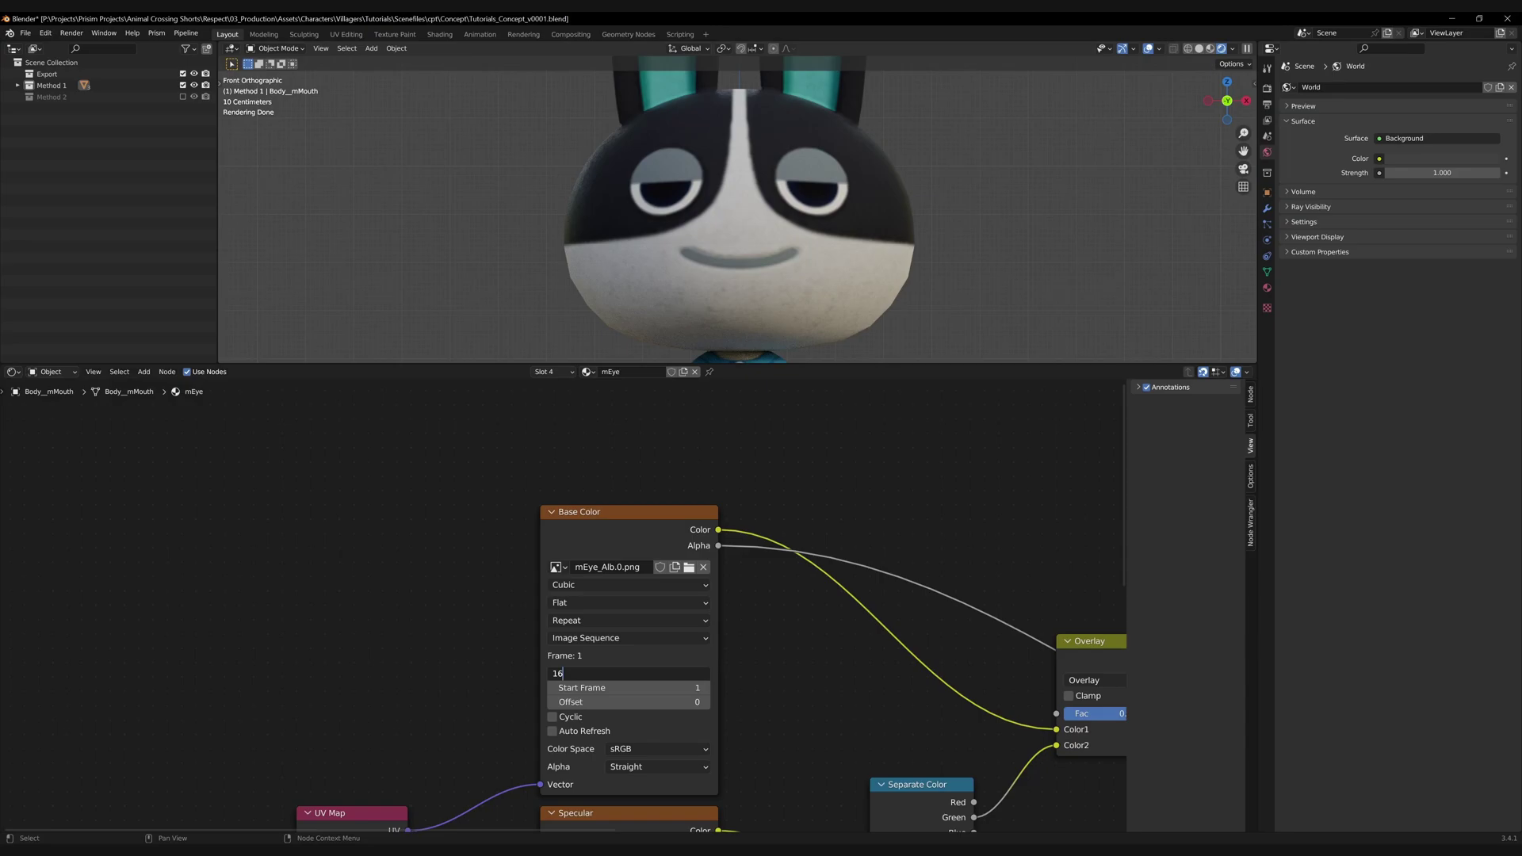
{"action": "type", "text": "16"}
{"action": "key", "text": "Return"}
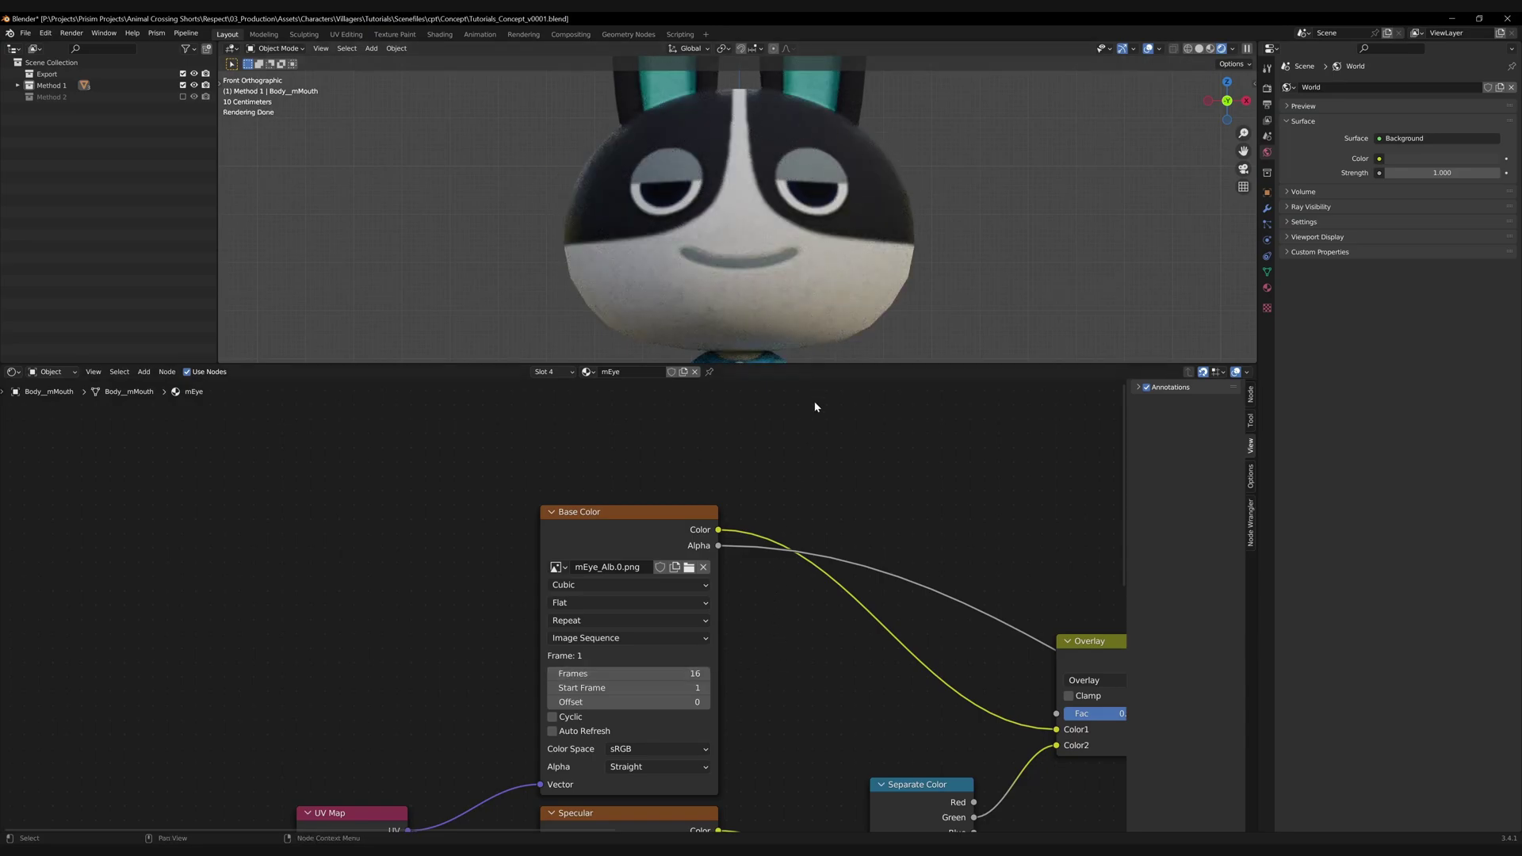
{"action": "left_click", "coordinate": [707, 689]}
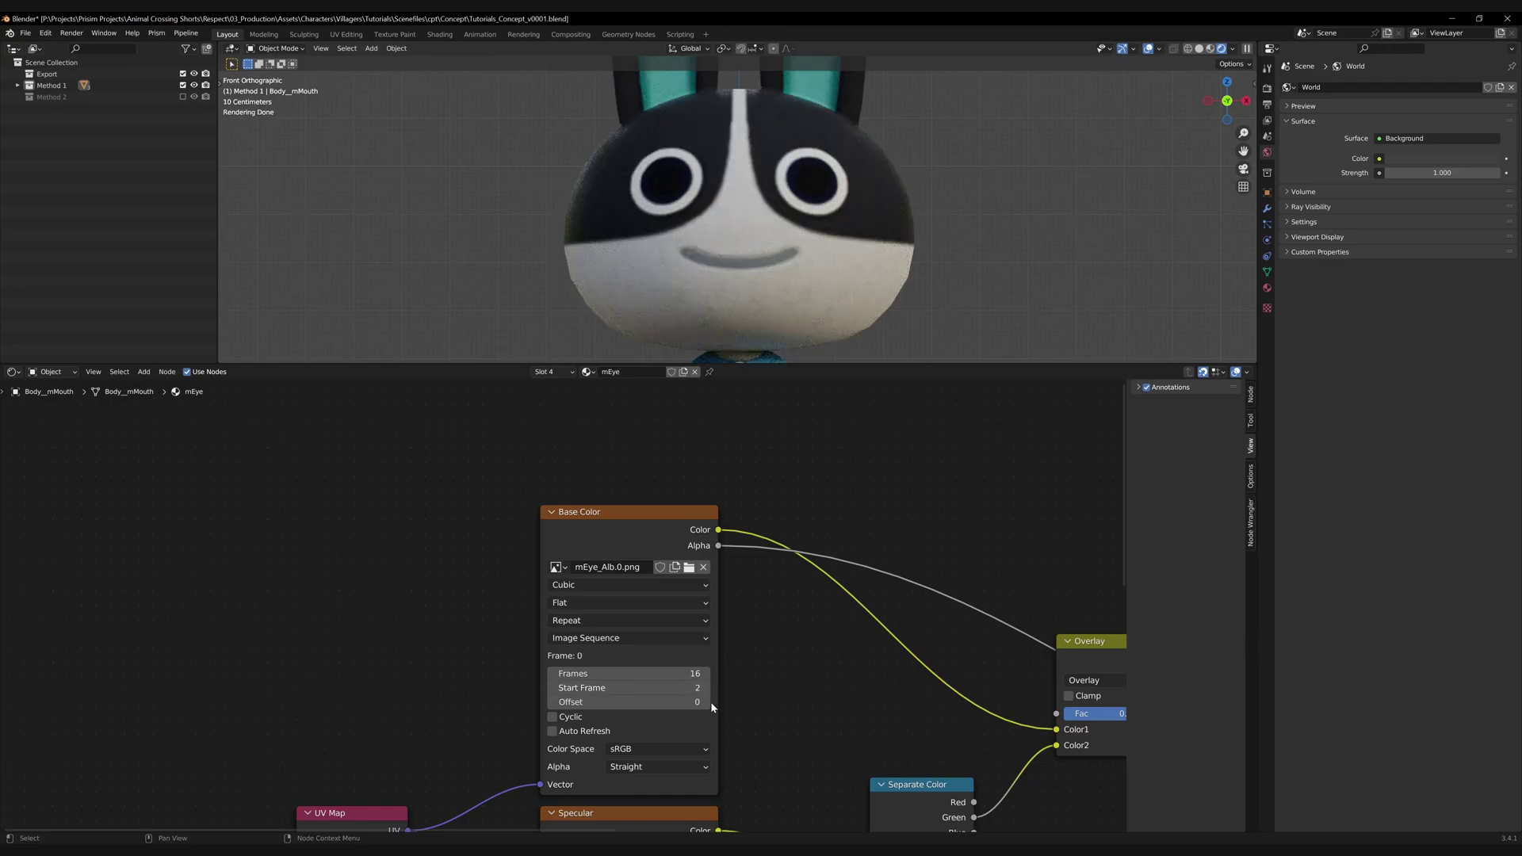
Step: Raise the sequence Offset to 12 and look over the numbered mEye_Alb files
{"action": "left_click", "coordinate": [706, 703]}
{"action": "left_click", "coordinate": [706, 702]}
{"action": "left_click", "coordinate": [706, 703]}
{"action": "left_click", "coordinate": [706, 702]}
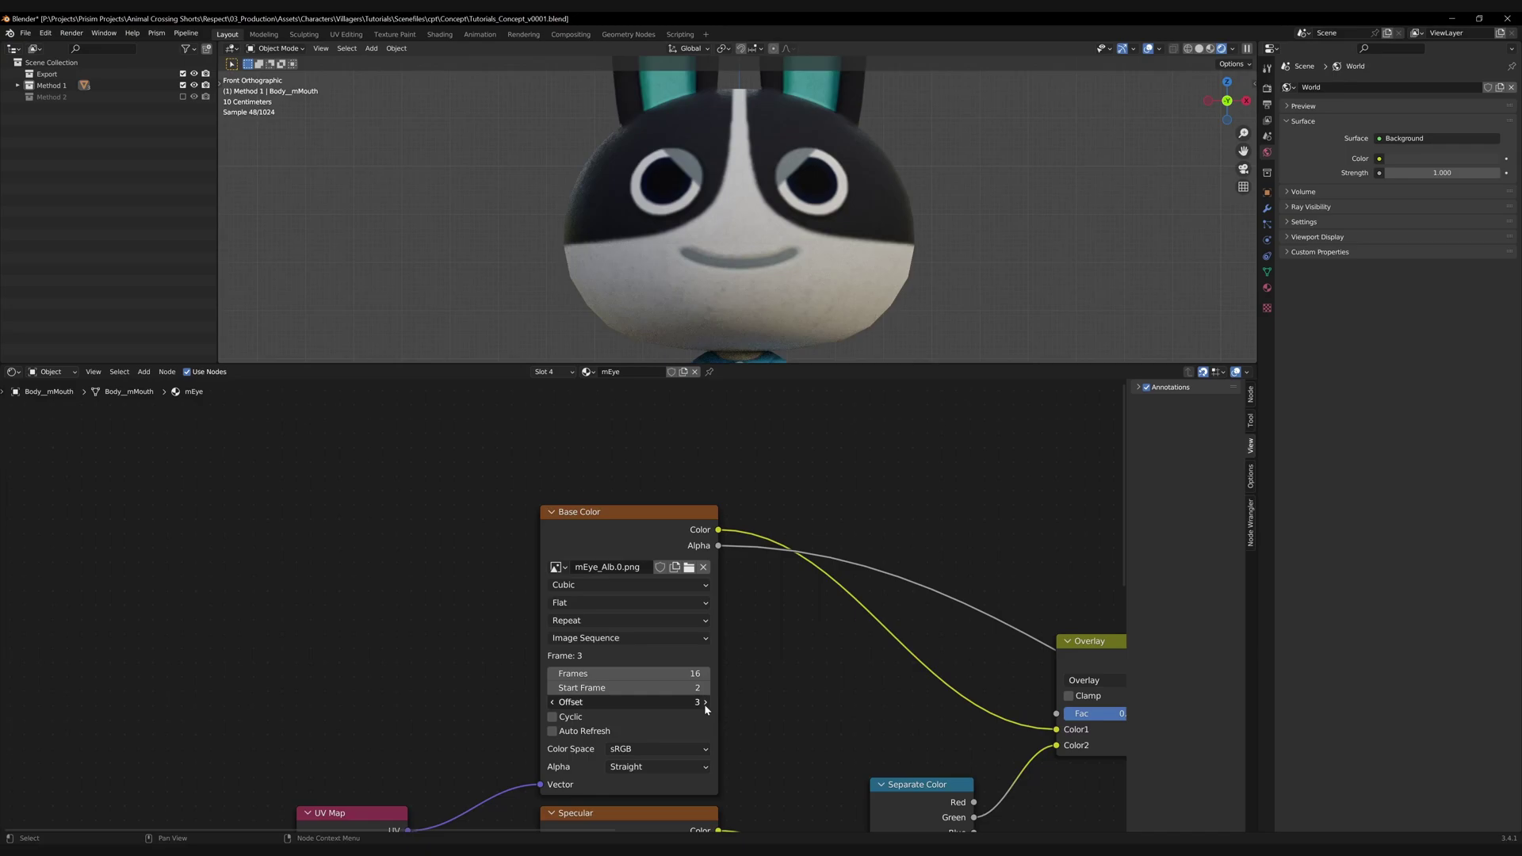
{"action": "left_click", "coordinate": [706, 702]}
{"action": "left_click", "coordinate": [706, 702]}
{"action": "left_click", "coordinate": [706, 703]}
{"action": "left_click", "coordinate": [706, 702]}
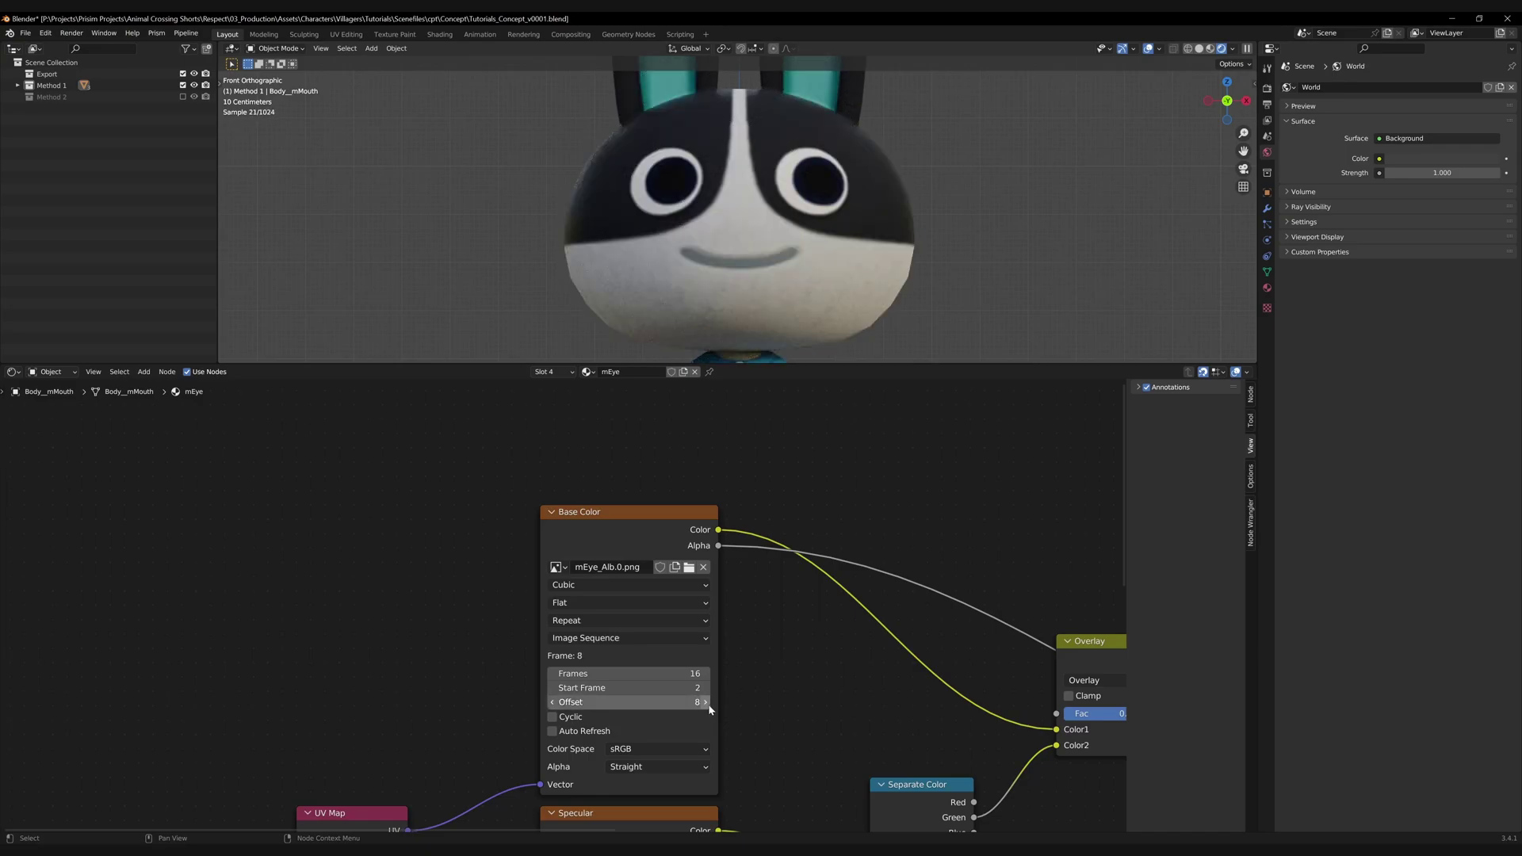
{"action": "left_click", "coordinate": [706, 702]}
{"action": "left_click", "coordinate": [706, 703]}
{"action": "left_click", "coordinate": [706, 703]}
{"action": "left_click", "coordinate": [705, 702]}
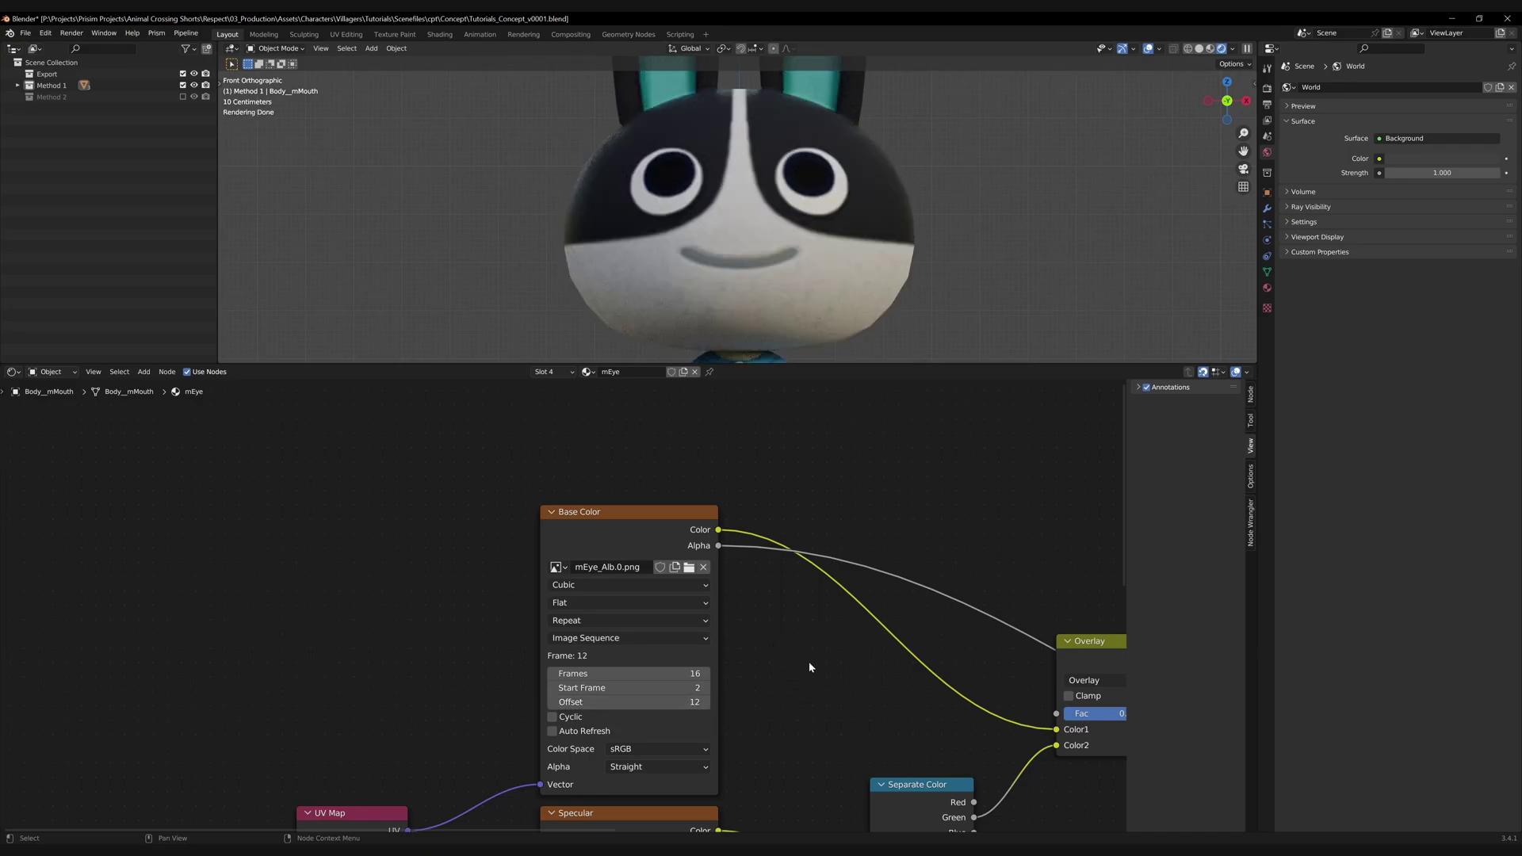
{"action": "left_click", "coordinate": [689, 567]}
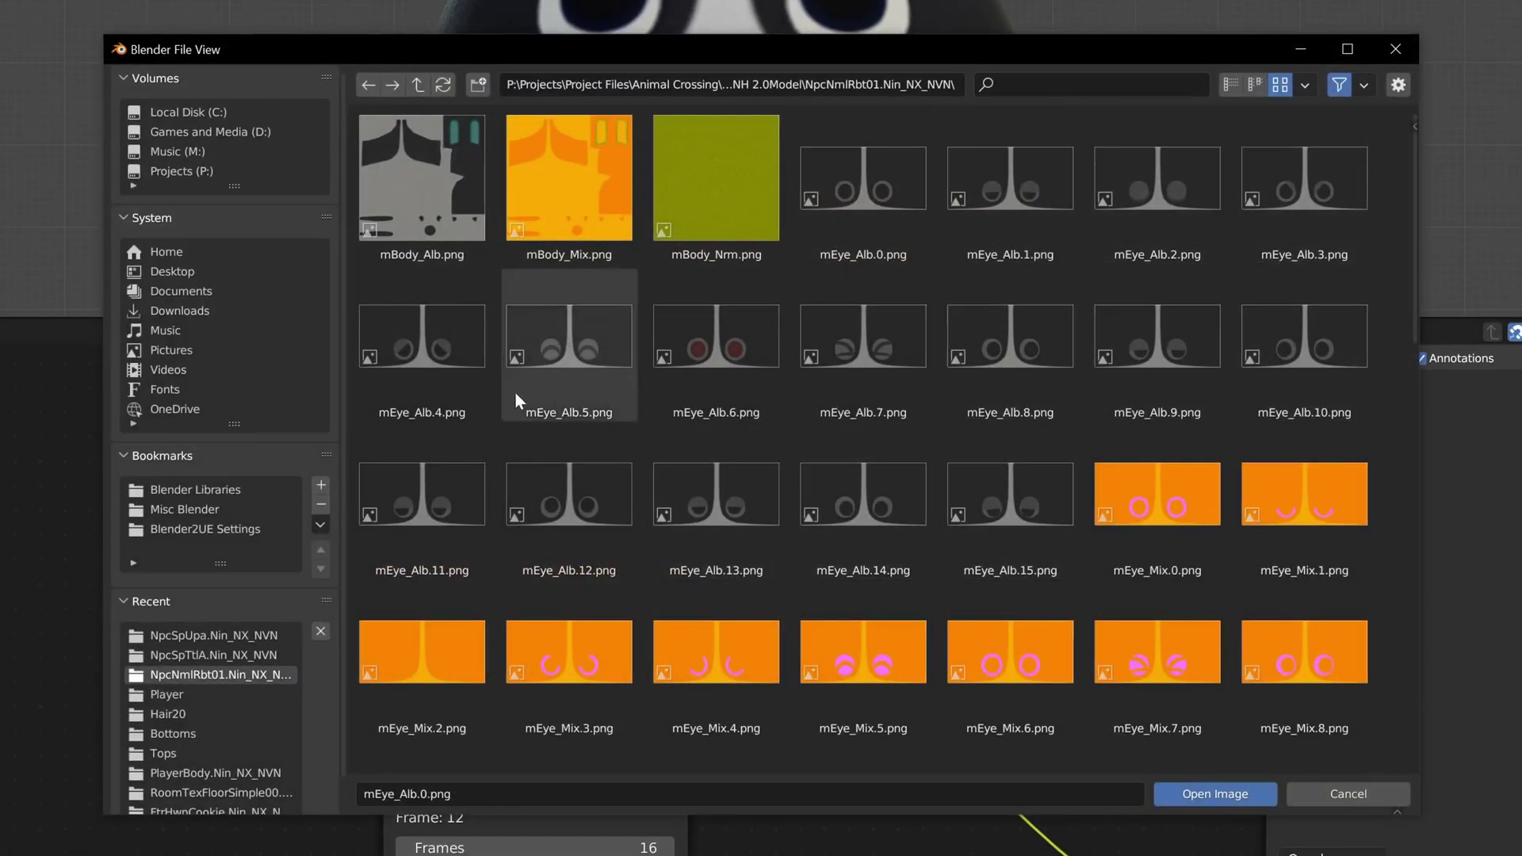
{"action": "key", "text": "Escape"}
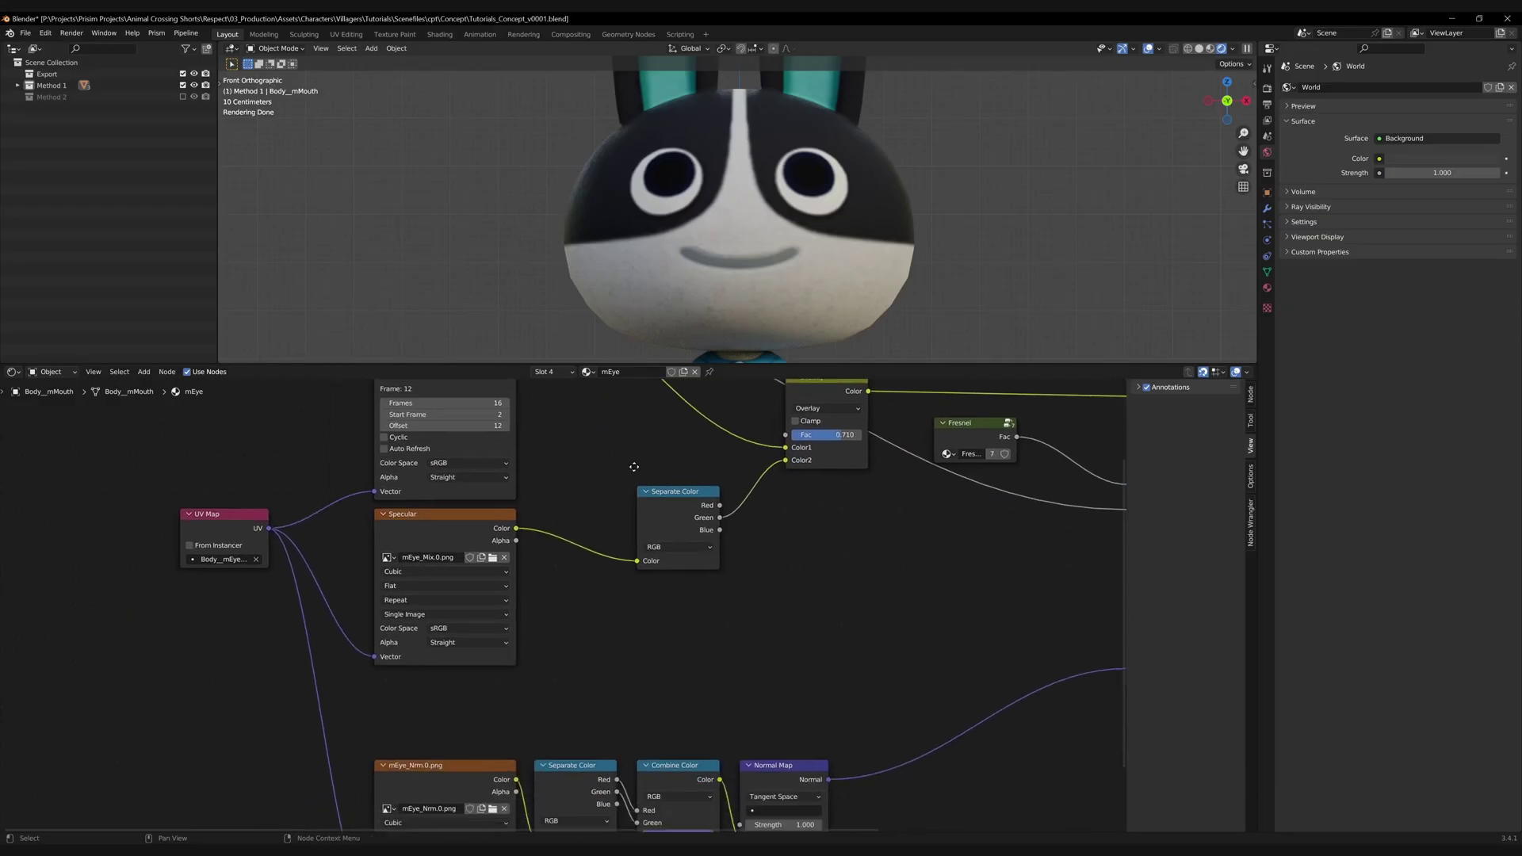
Step: Set the Specular texture to Image Sequence and give the normal texture an Offset of 2
{"action": "scroll", "coordinate": [634, 467], "scroll_direction": "down", "scroll_amount": 3, "text": "shift"}
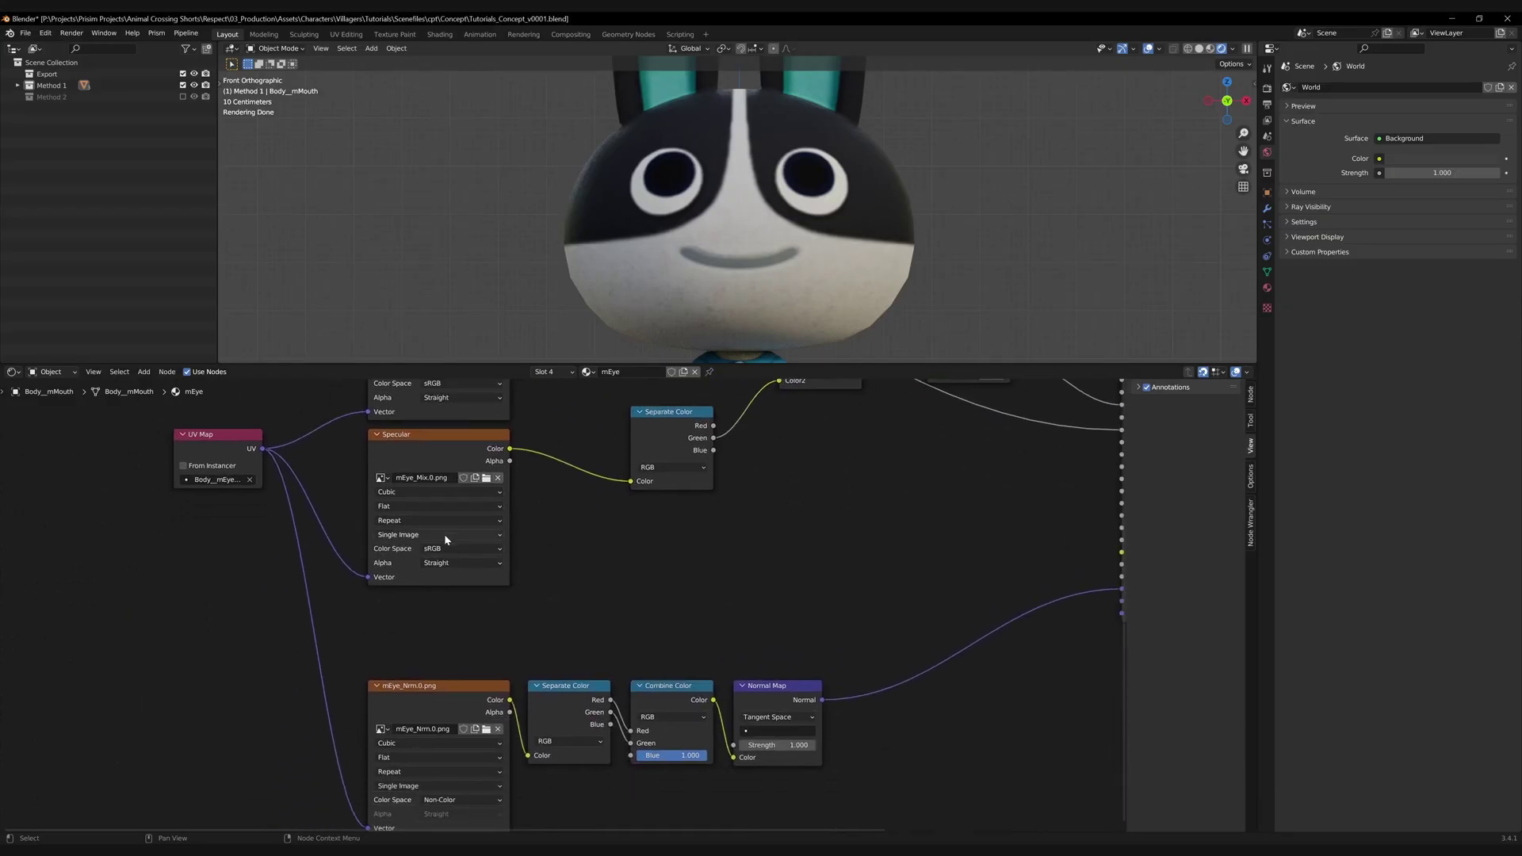
{"action": "left_click", "coordinate": [446, 536]}
{"action": "left_click", "coordinate": [447, 561]}
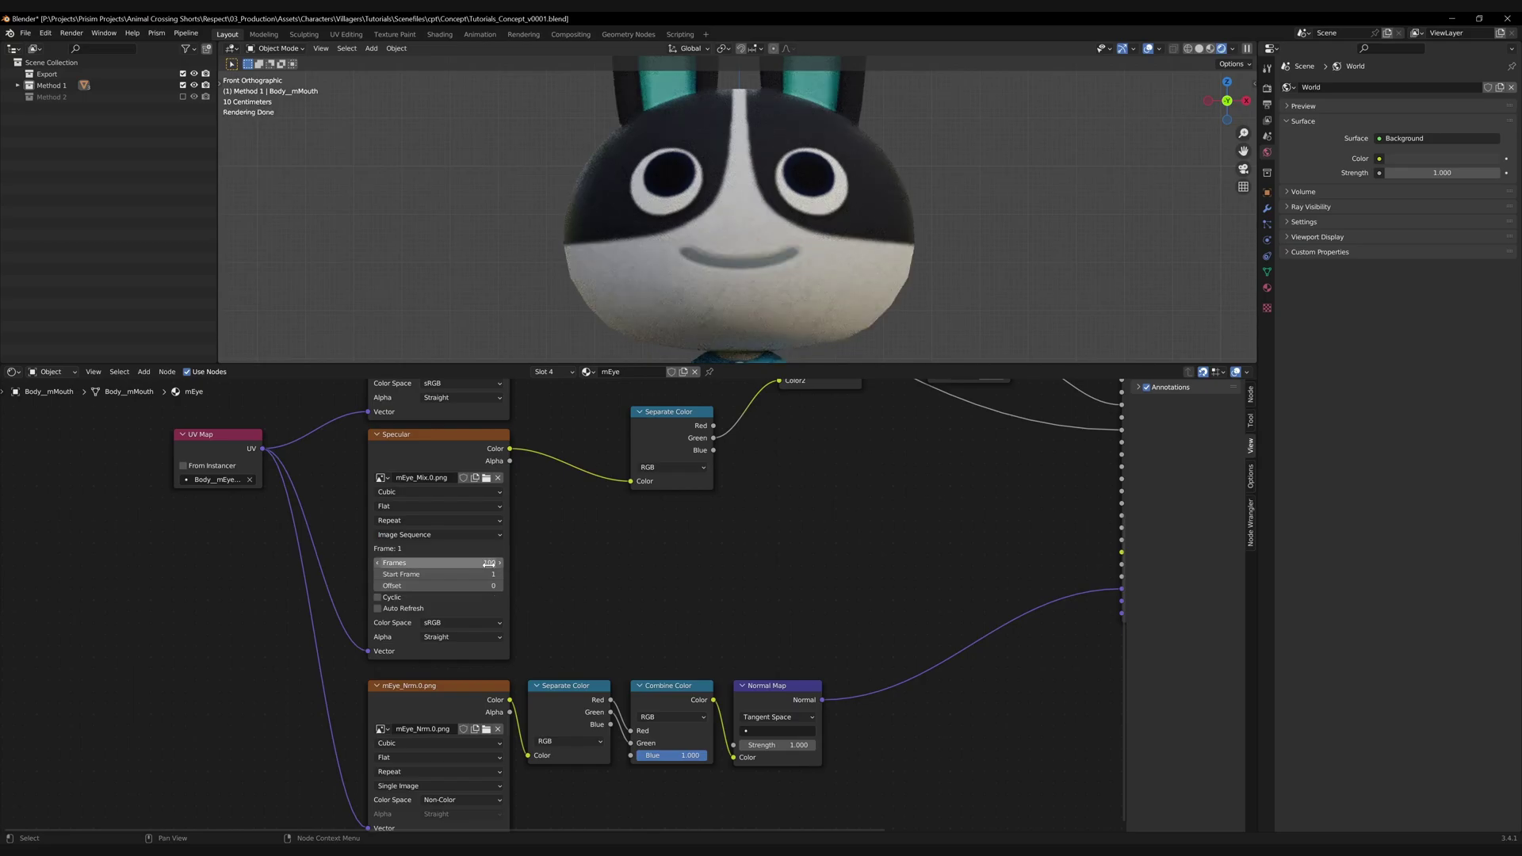
{"action": "key", "text": "Return"}
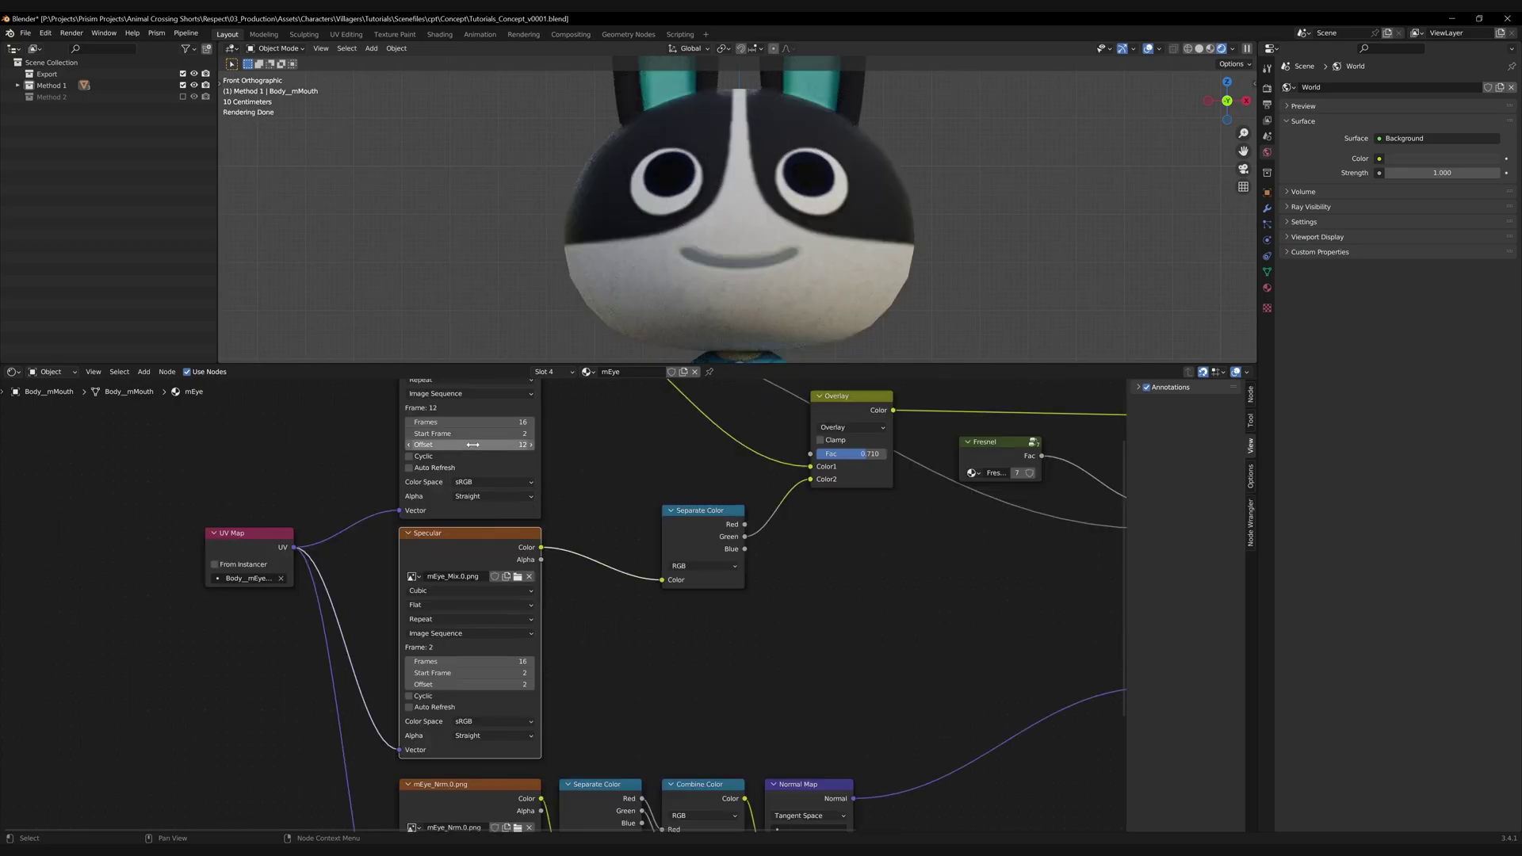
{"action": "key", "text": "Return"}
{"action": "middle_click_drag", "start_coordinate": [547, 617], "coordinate": [579, 418]}
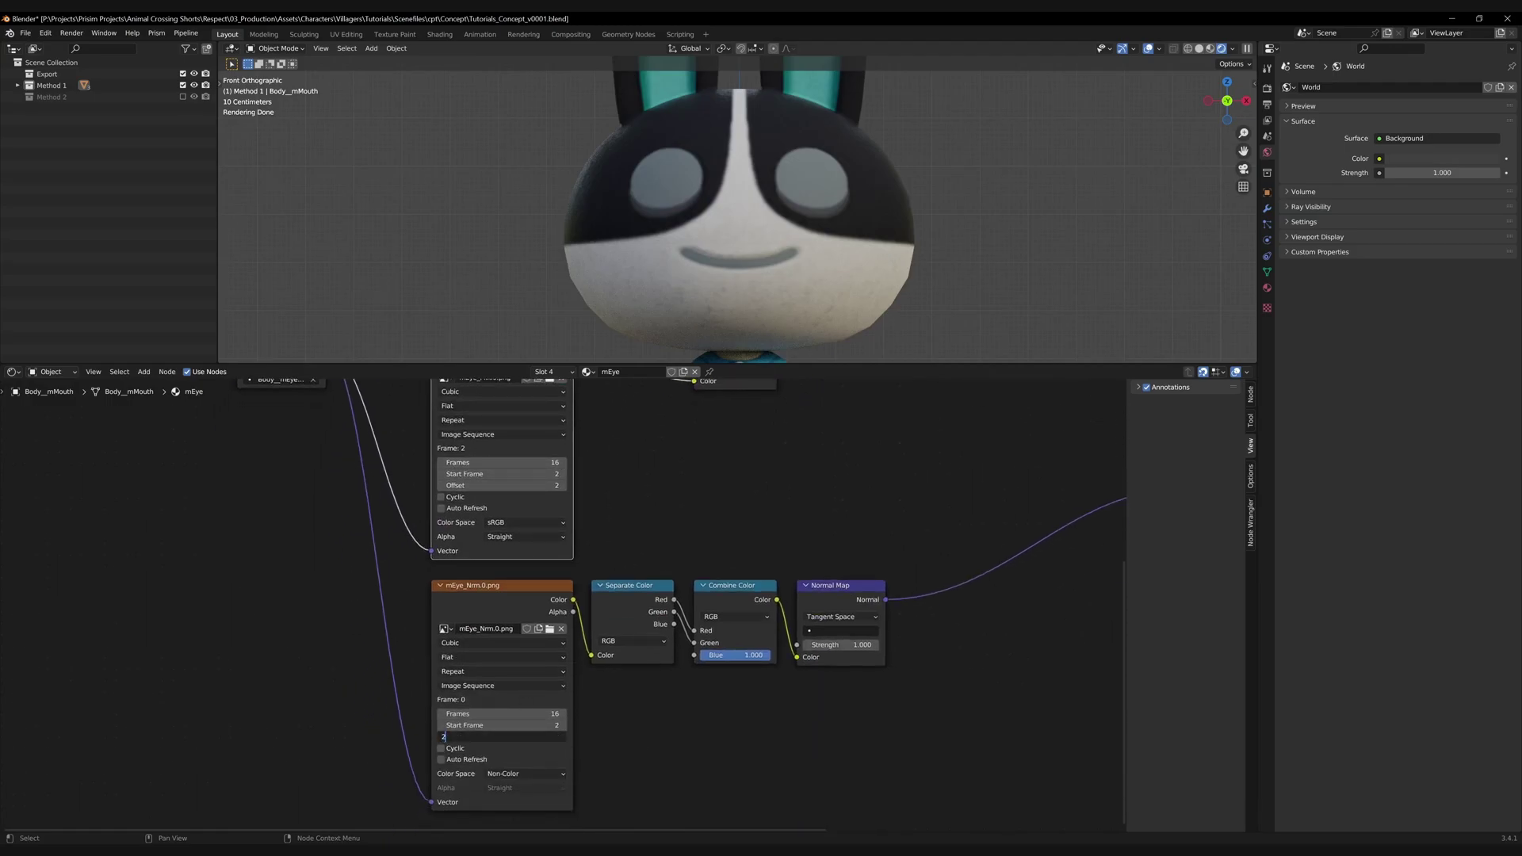
{"action": "type", "text": "2"}
{"action": "key", "text": "Return"}
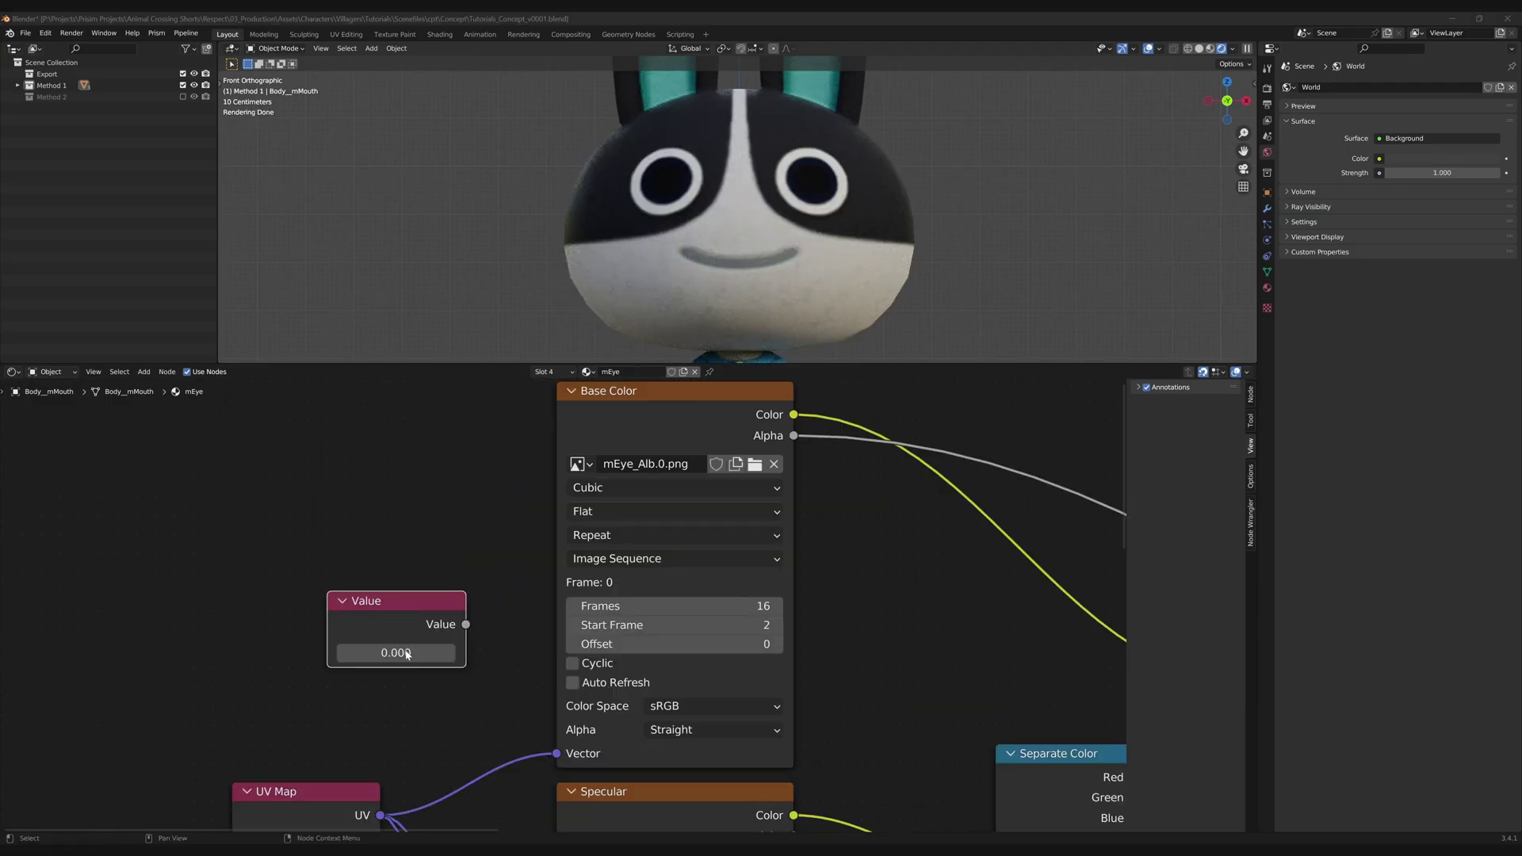
Step: Copy the Value node as a new driver, paste it on the Offsets, and test Values 1 and 0
{"action": "right_click", "coordinate": [396, 652]}
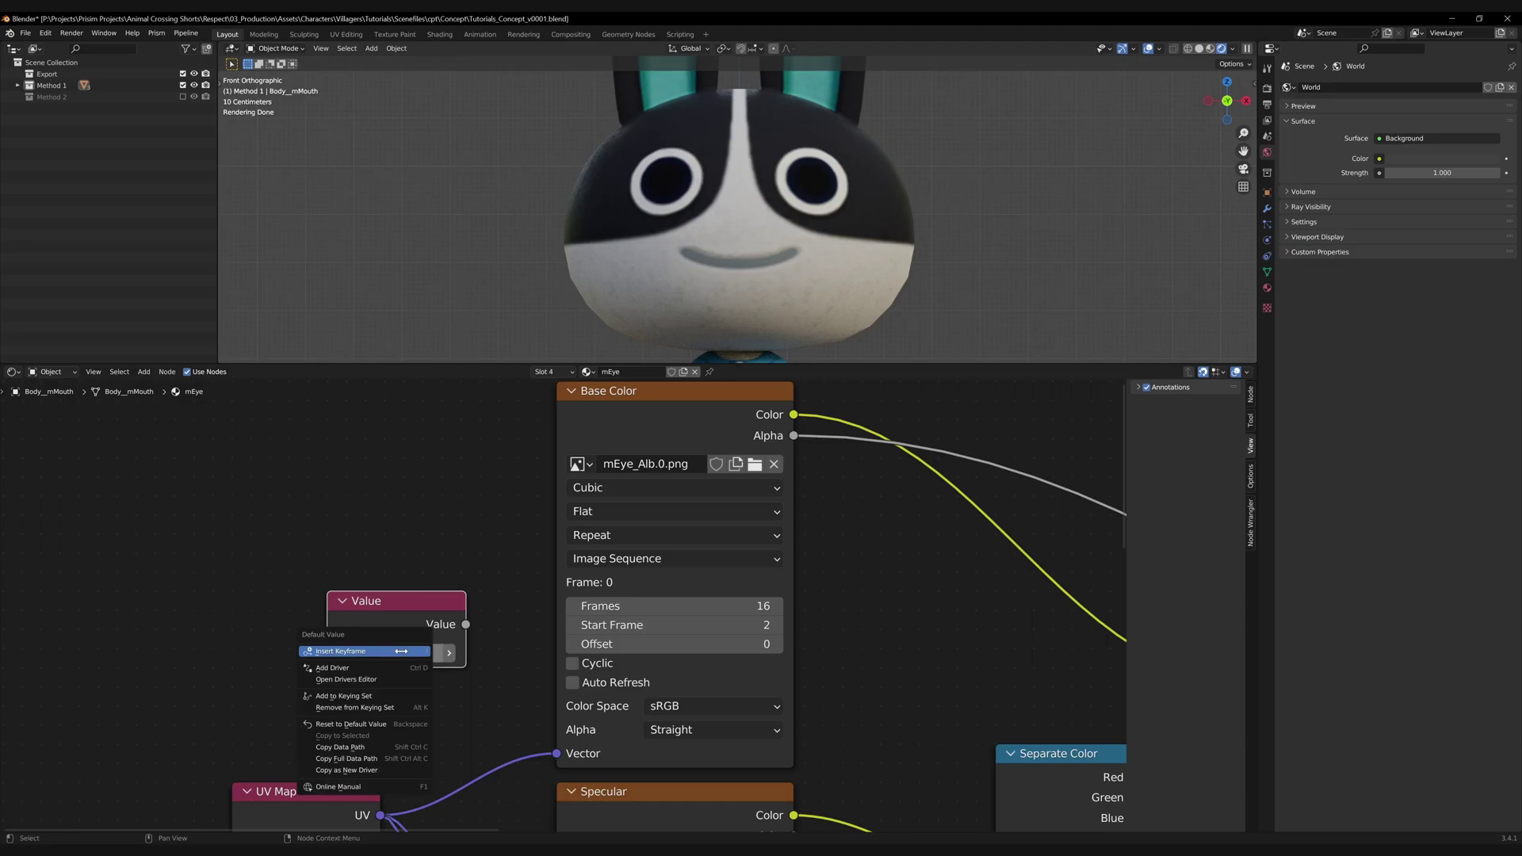
{"action": "left_click", "coordinate": [365, 770]}
{"action": "right_click", "coordinate": [661, 644]}
{"action": "left_click", "coordinate": [663, 673]}
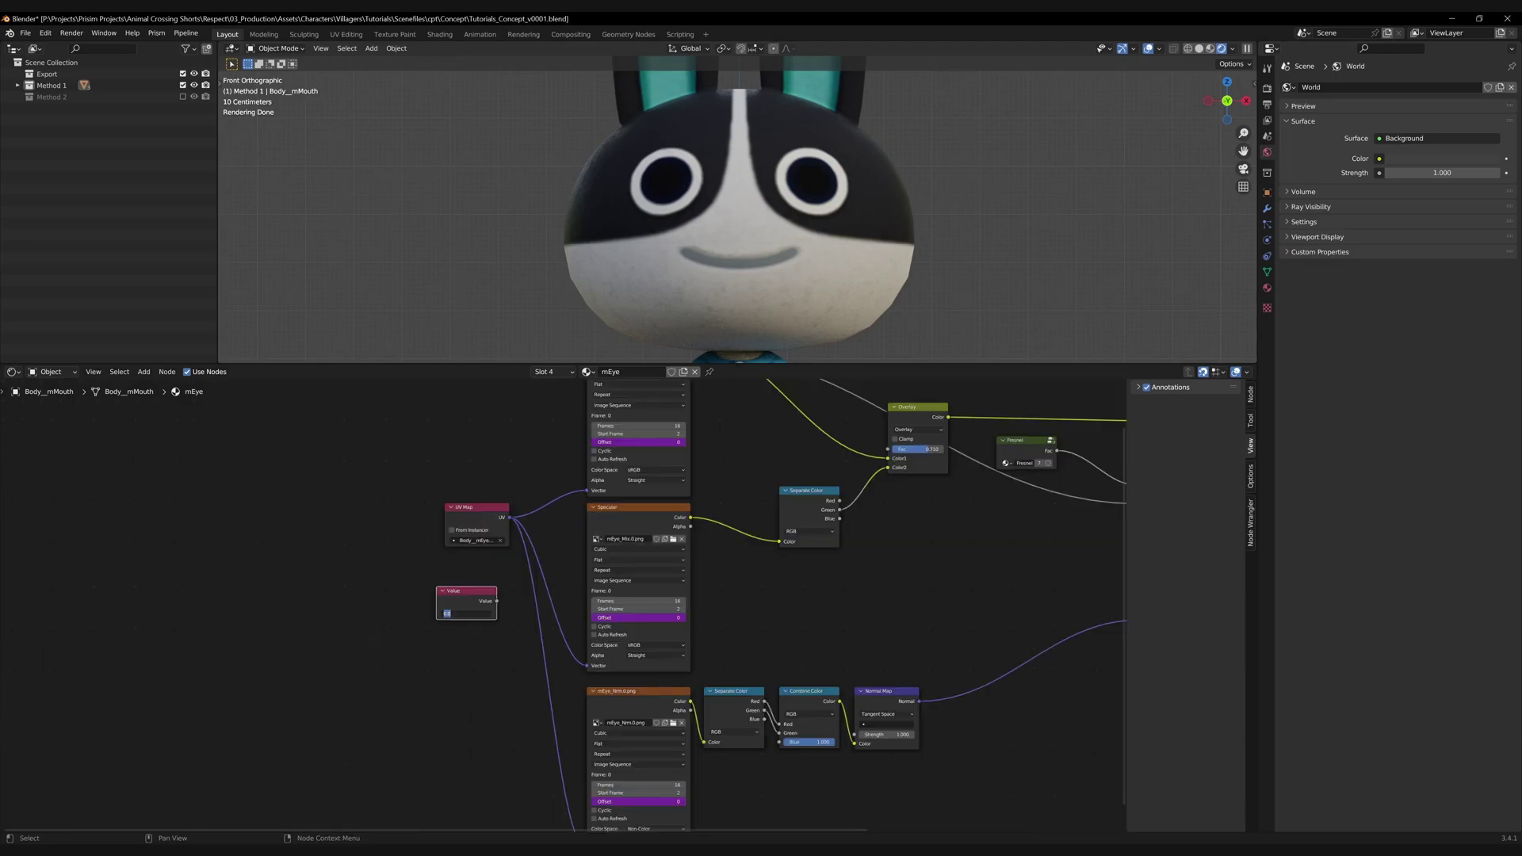
{"action": "key", "text": "Return"}
{"action": "type", "text": "0"}
{"action": "key", "text": "Return"}
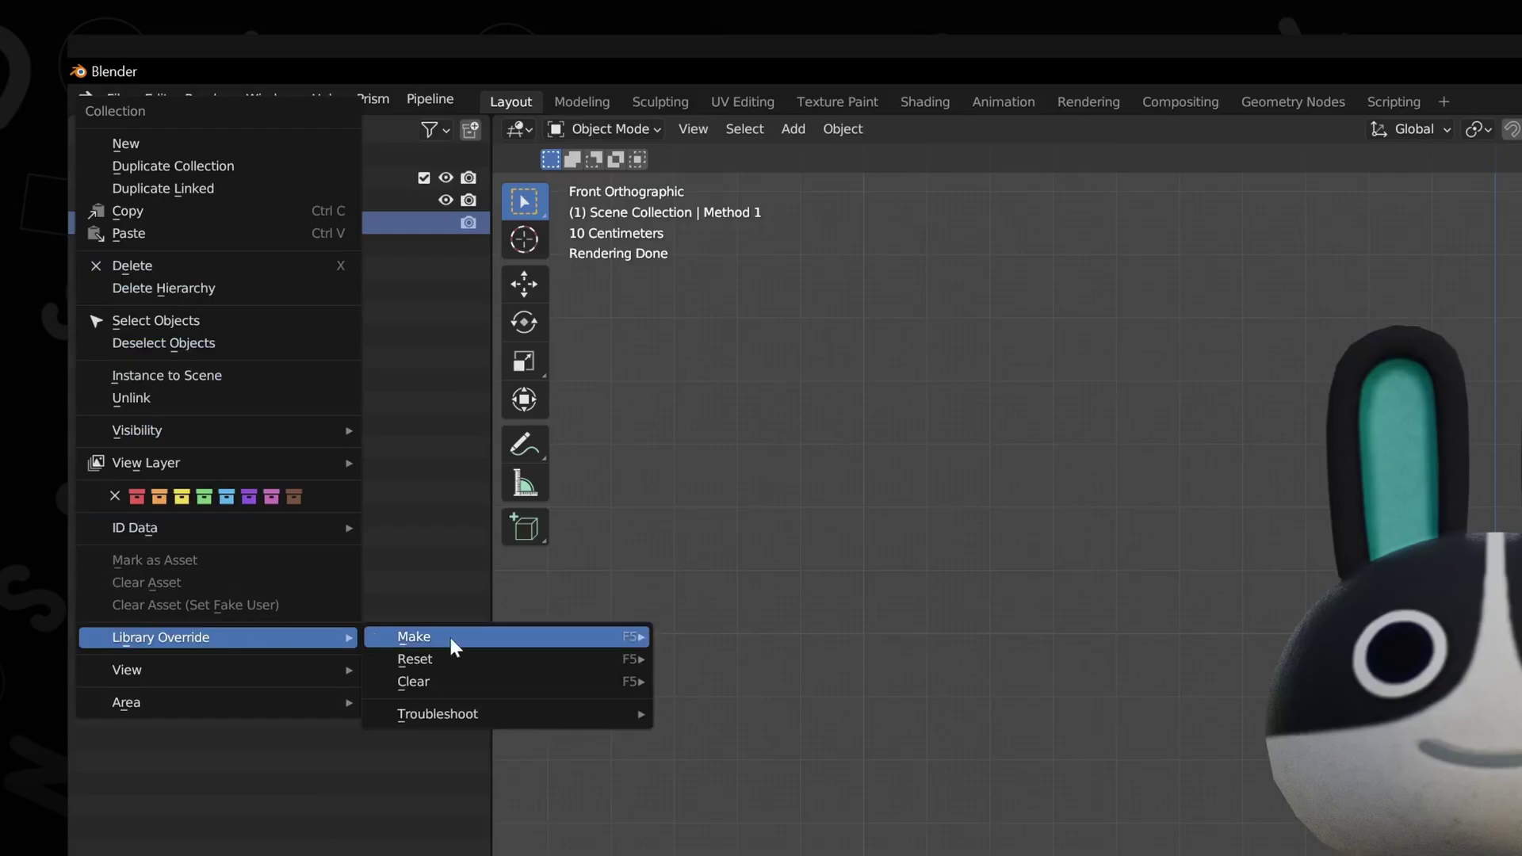
Step: Make a library override of the linked Method 1 collection and try editing the Value node
{"action": "mouse_move", "coordinate": [450, 637]}
{"action": "left_click", "coordinate": [752, 636]}
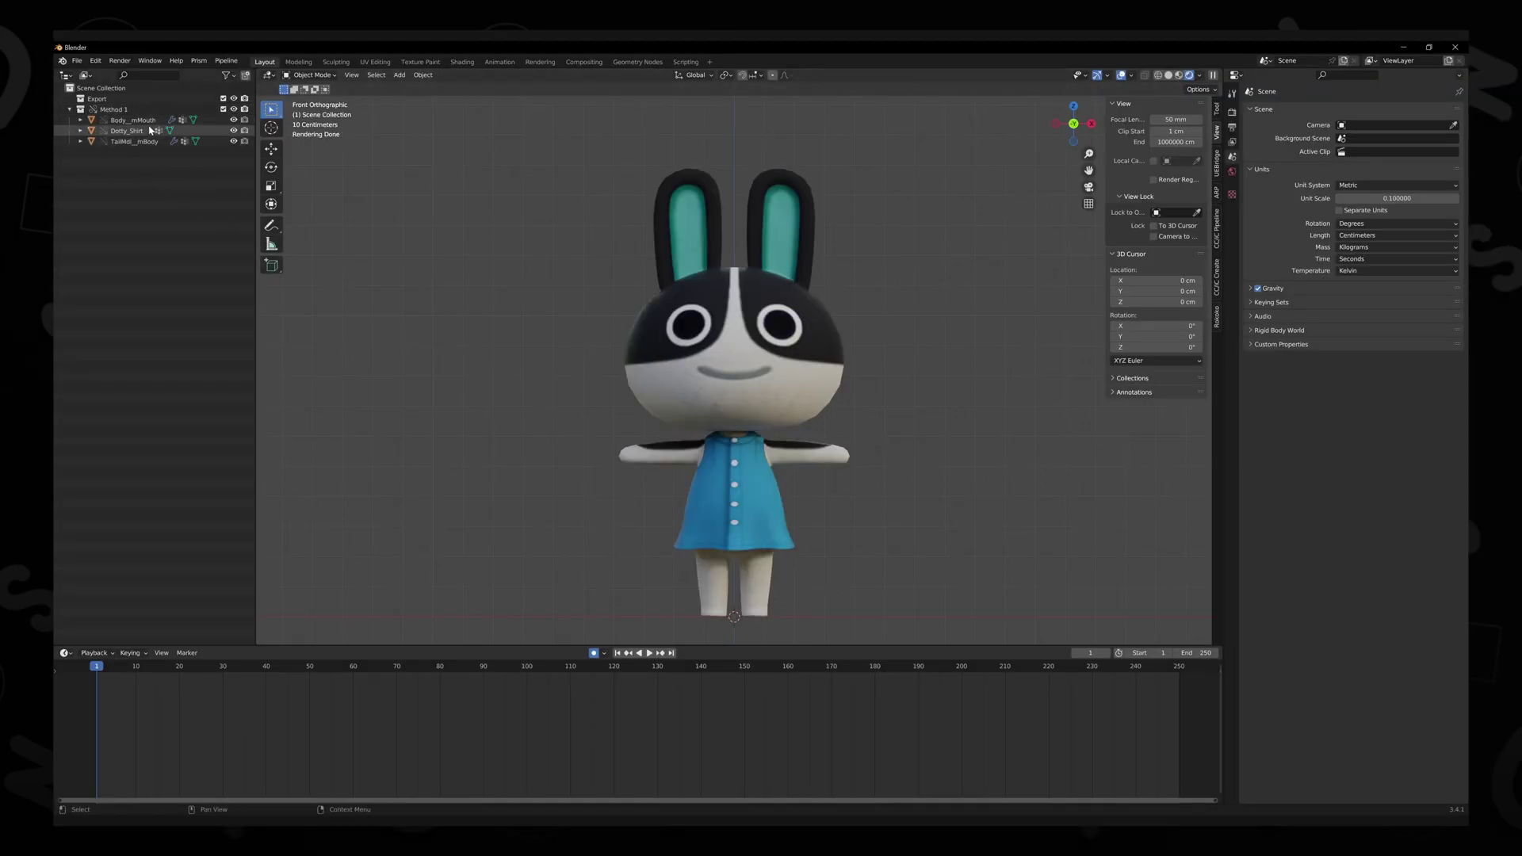
{"action": "left_click", "coordinate": [133, 119]}
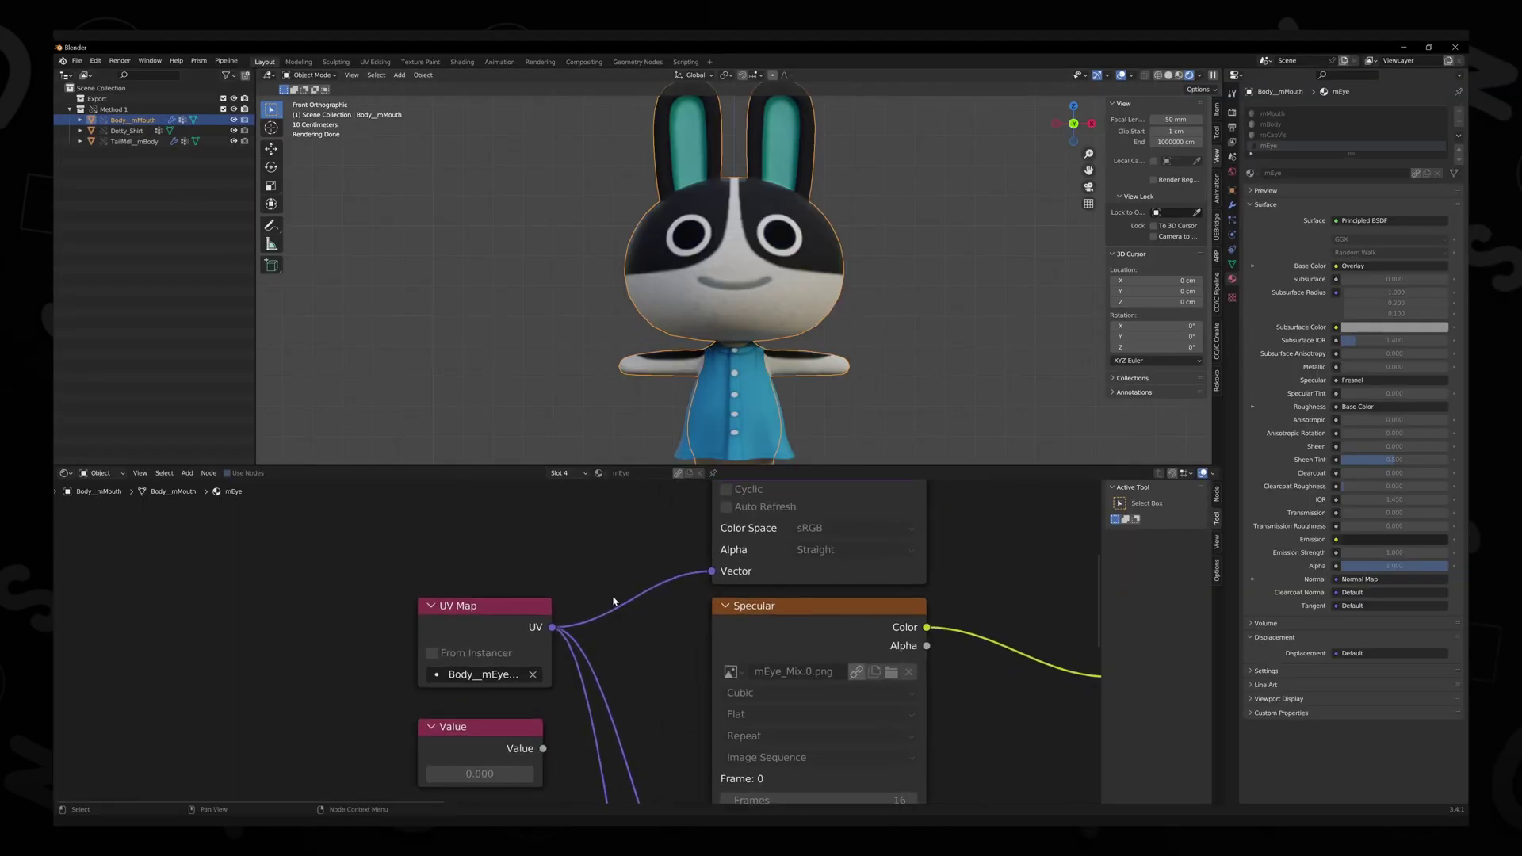
{"action": "middle_click_drag", "start_coordinate": [501, 768], "coordinate": [502, 650]}
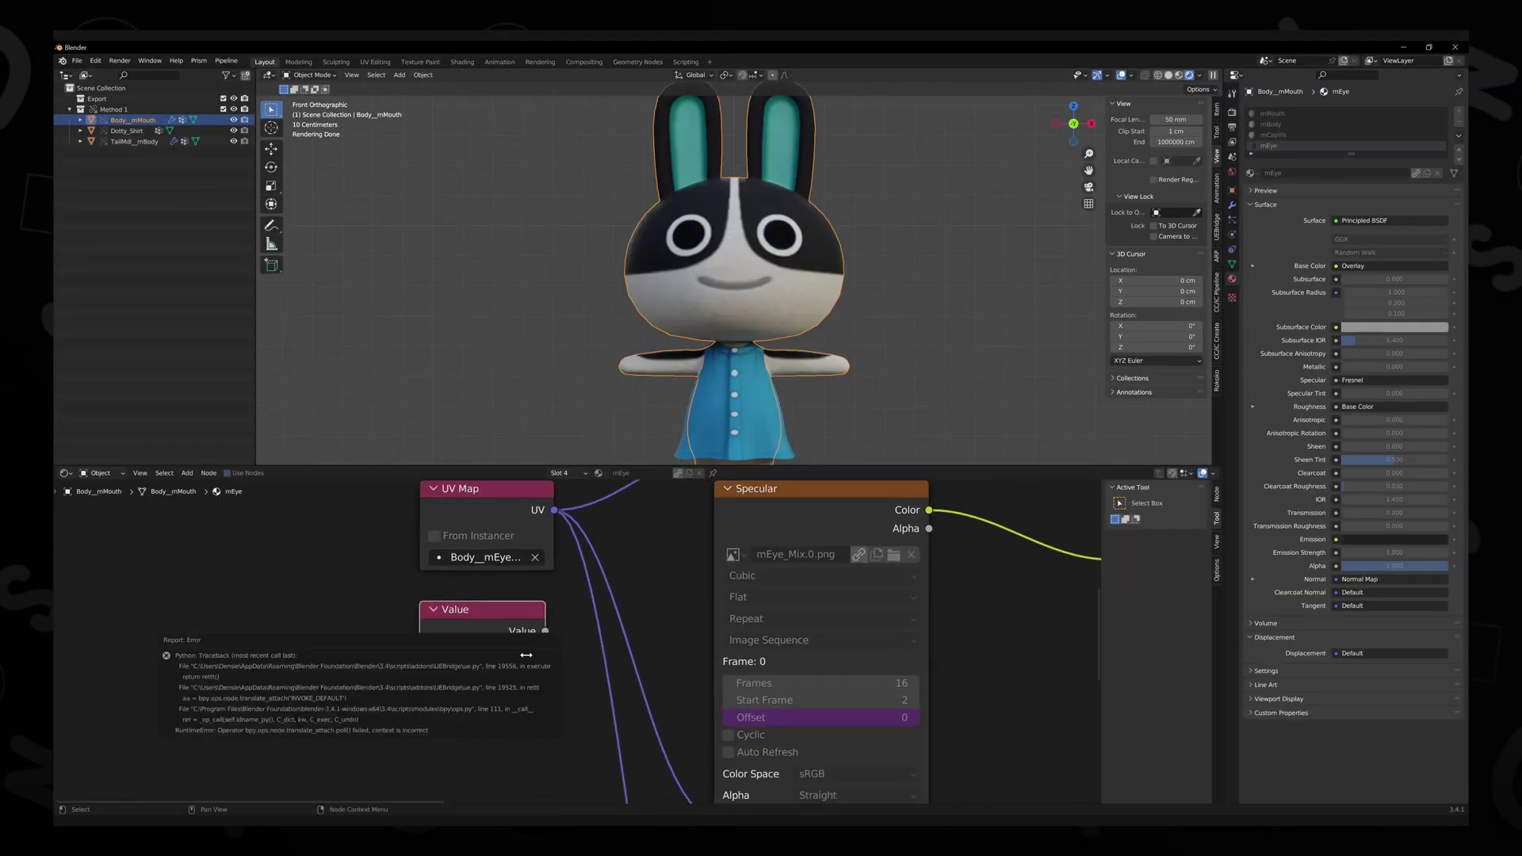
{"action": "left_click", "coordinate": [502, 650]}
Step: Make Body_mMouth a library override, then set the eye Value to 3
{"action": "right_click", "coordinate": [182, 386]}
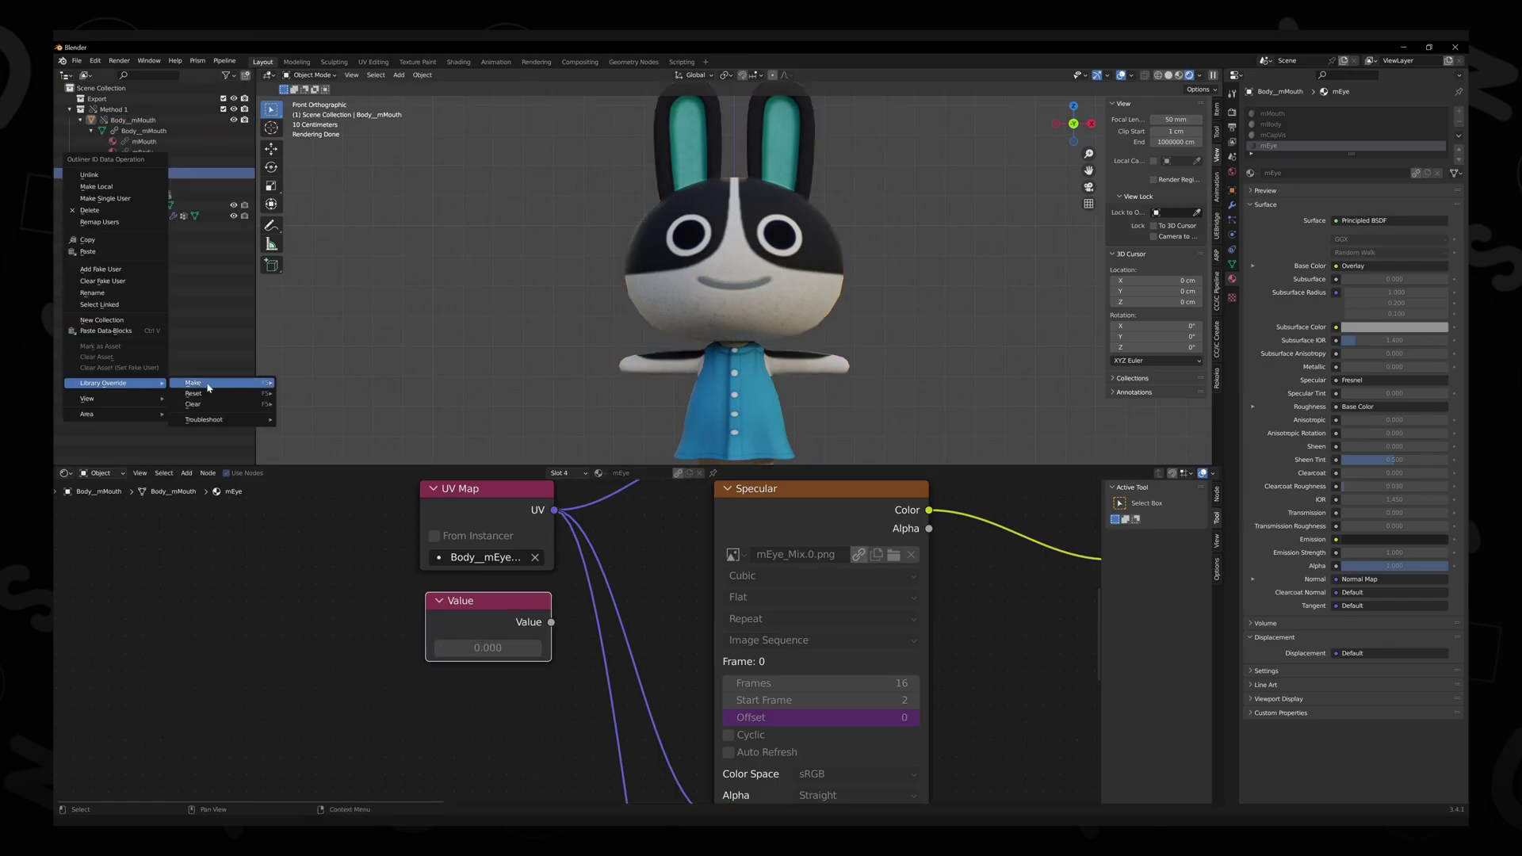
{"action": "left_click", "coordinate": [323, 386]}
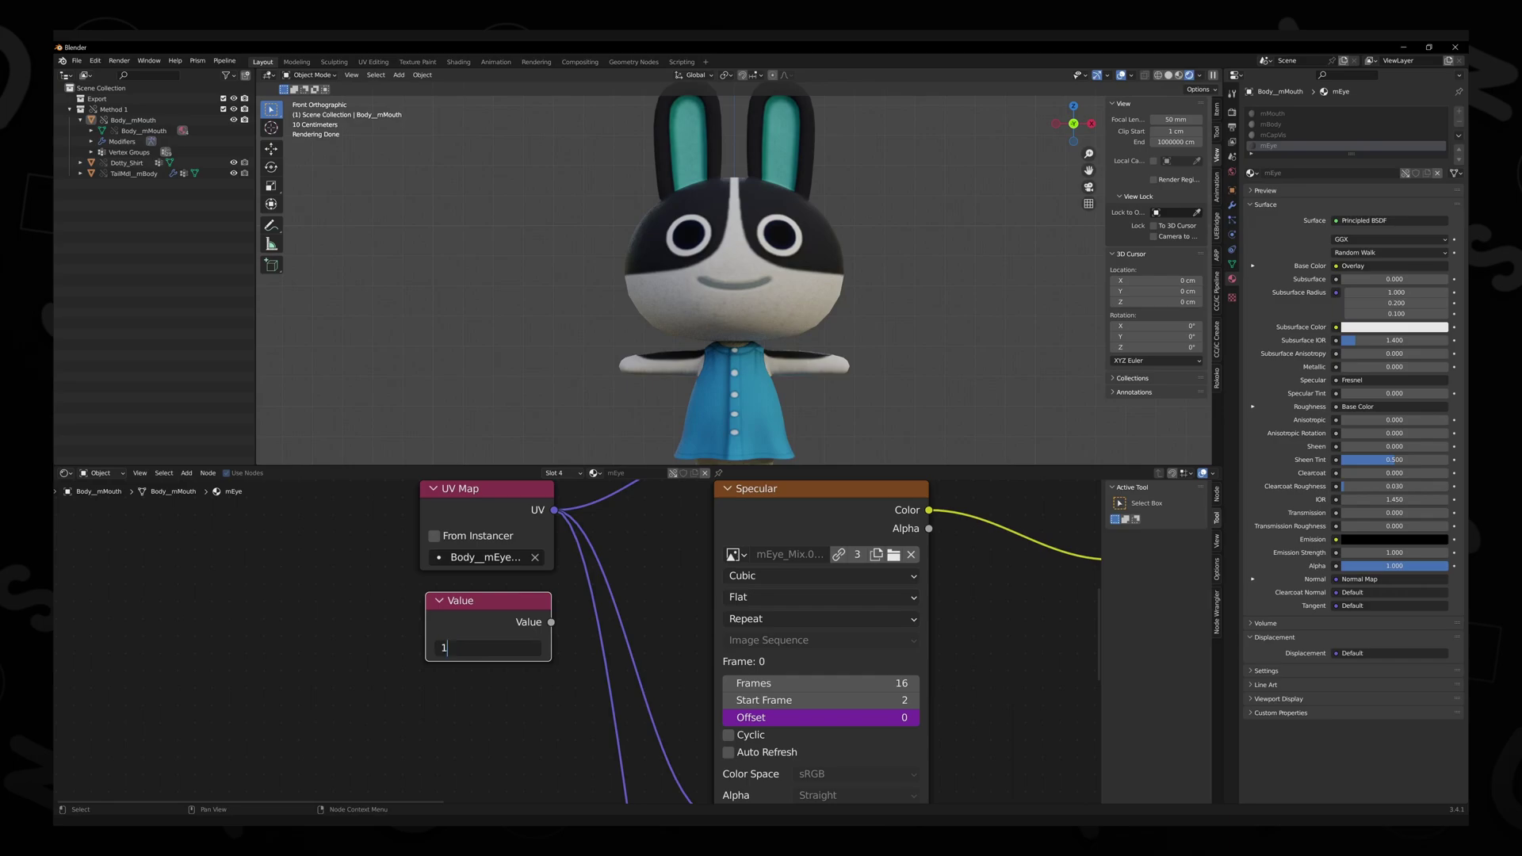
{"action": "key", "text": "BackSpace"}
{"action": "type", "text": "3"}
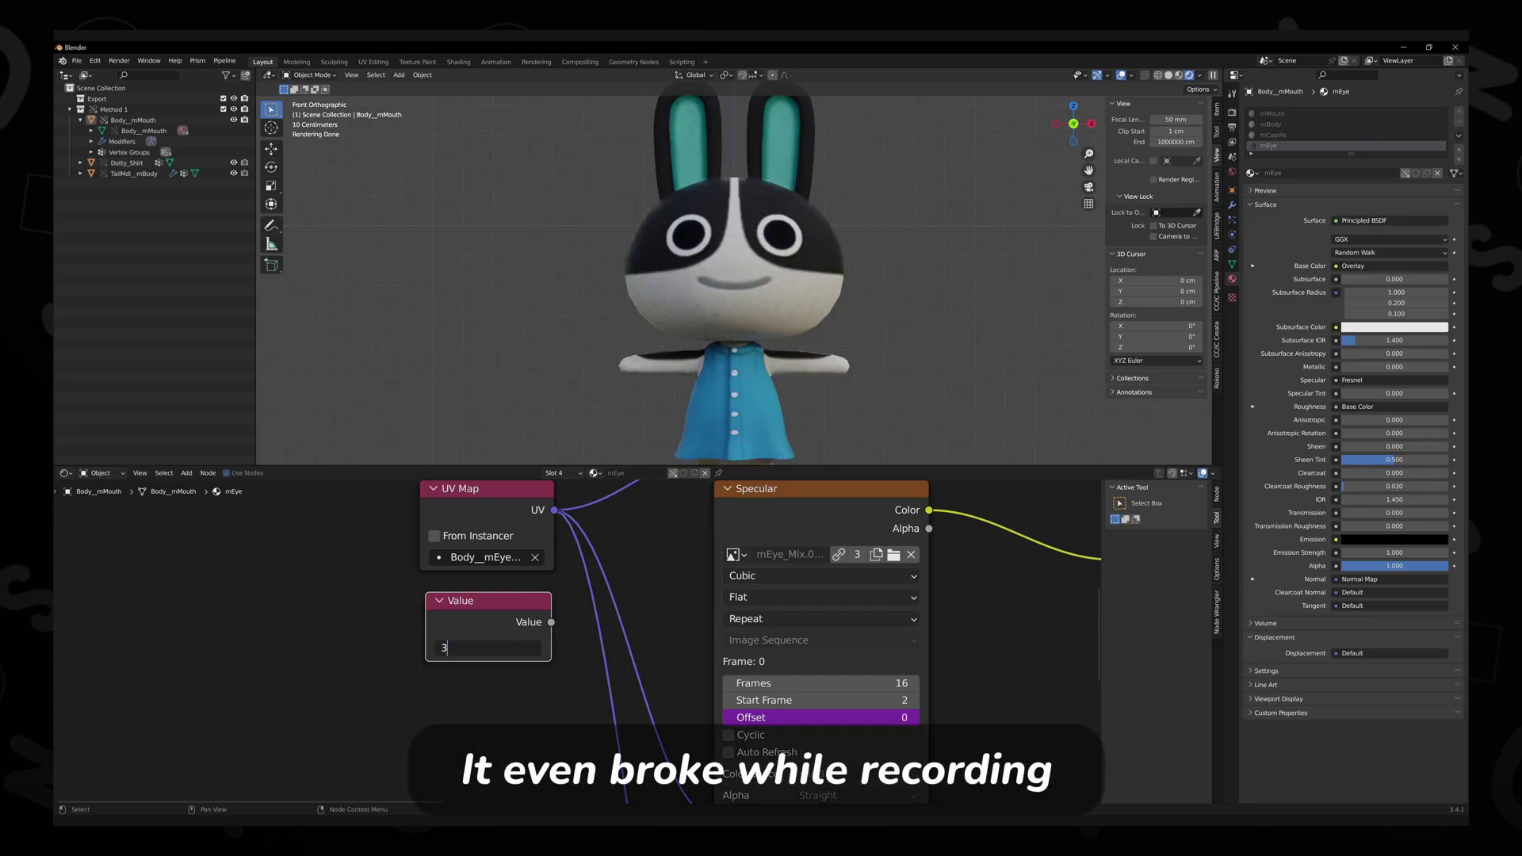
{"action": "key", "text": "Return"}
{"action": "key", "text": "BackSpace"}
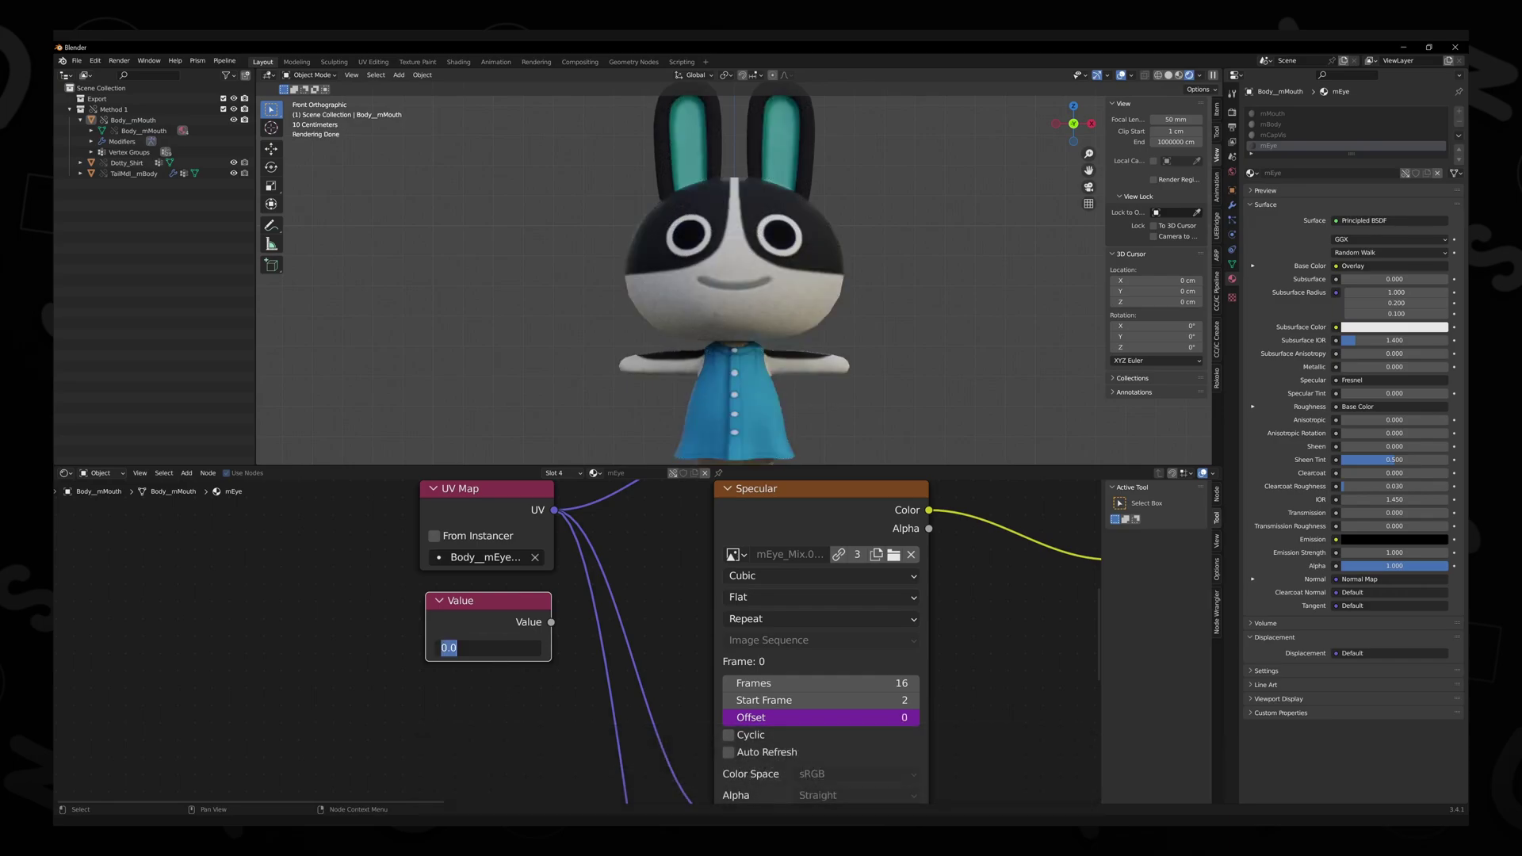
{"action": "type", "text": "3"}
{"action": "key", "text": "Return"}
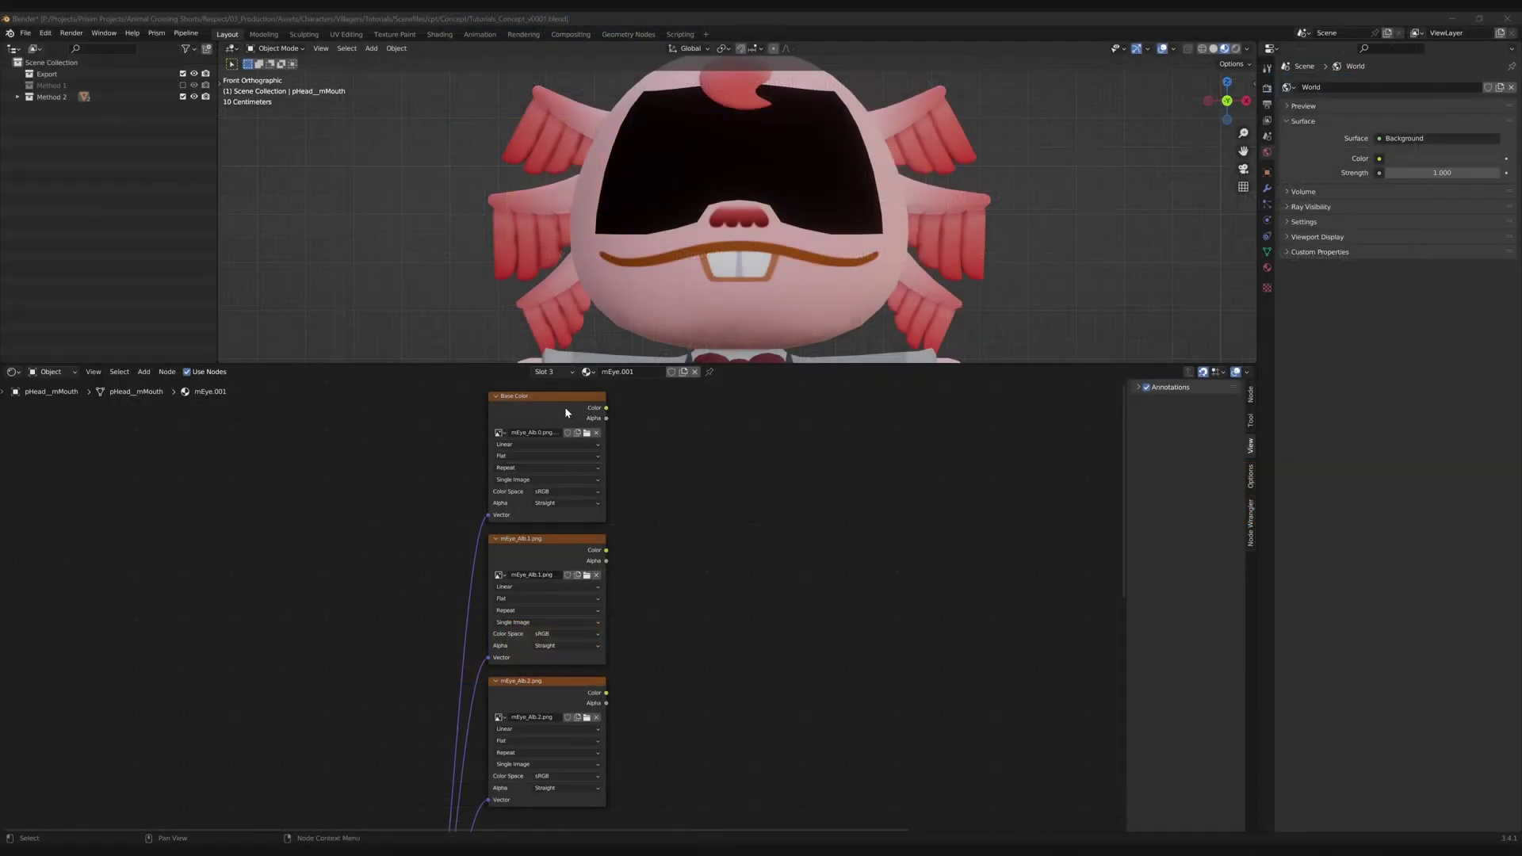
Step: Feed mEye_Alb.0 and mEye_Alb.1 into a Mix node connected to the material and compare them
{"action": "left_click", "coordinate": [588, 559], "text": "ctrl+shift"}
{"action": "left_click", "coordinate": [568, 690], "text": "ctrl+shift"}
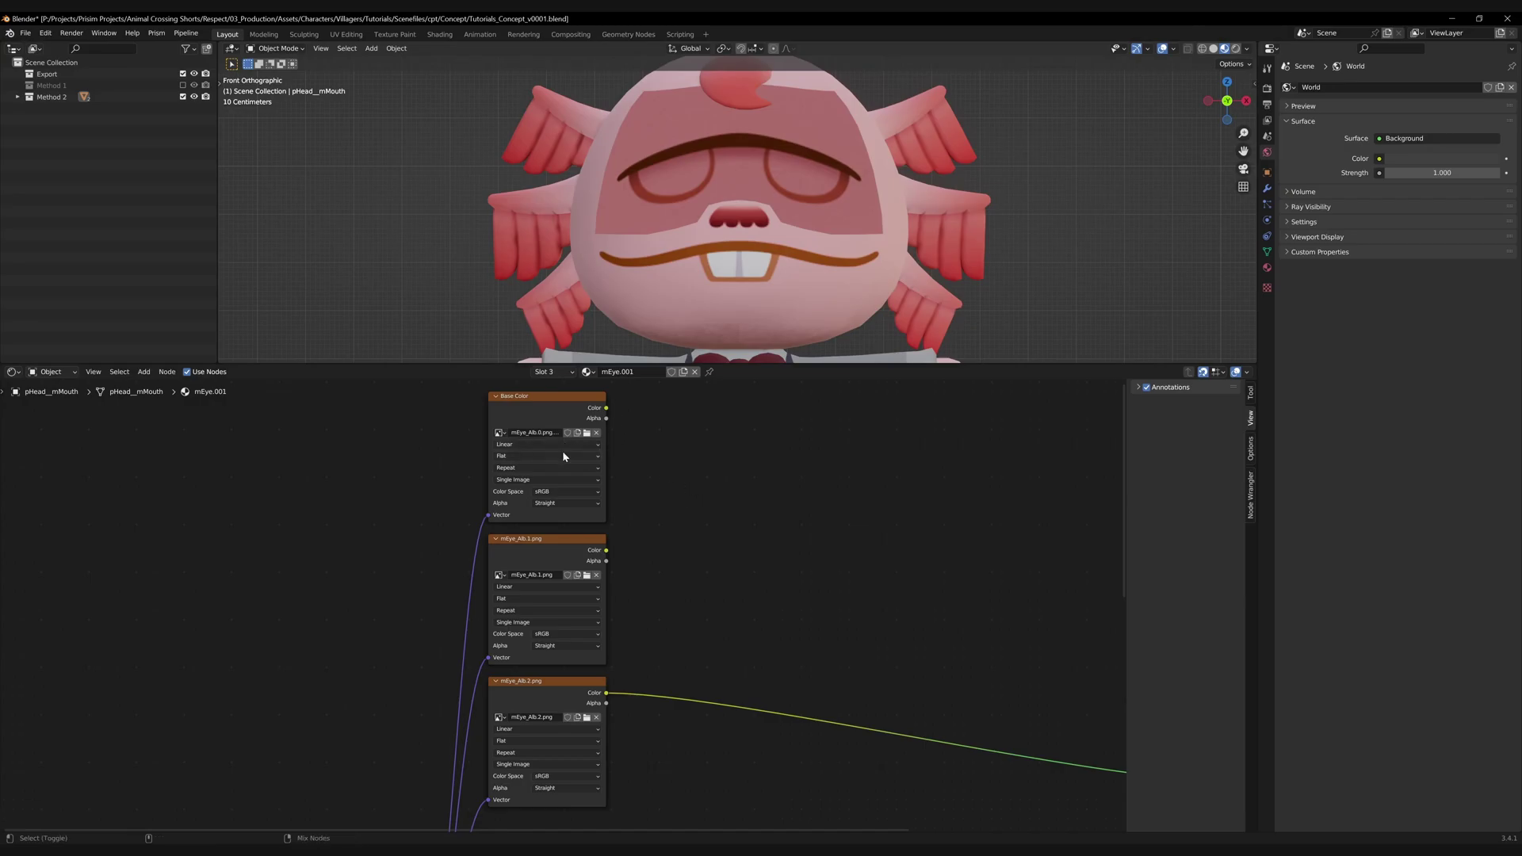
{"action": "right_click_drag", "start_coordinate": [562, 456], "coordinate": [582, 599], "text": "alt"}
{"action": "left_click", "coordinate": [754, 476], "text": "ctrl+shift"}
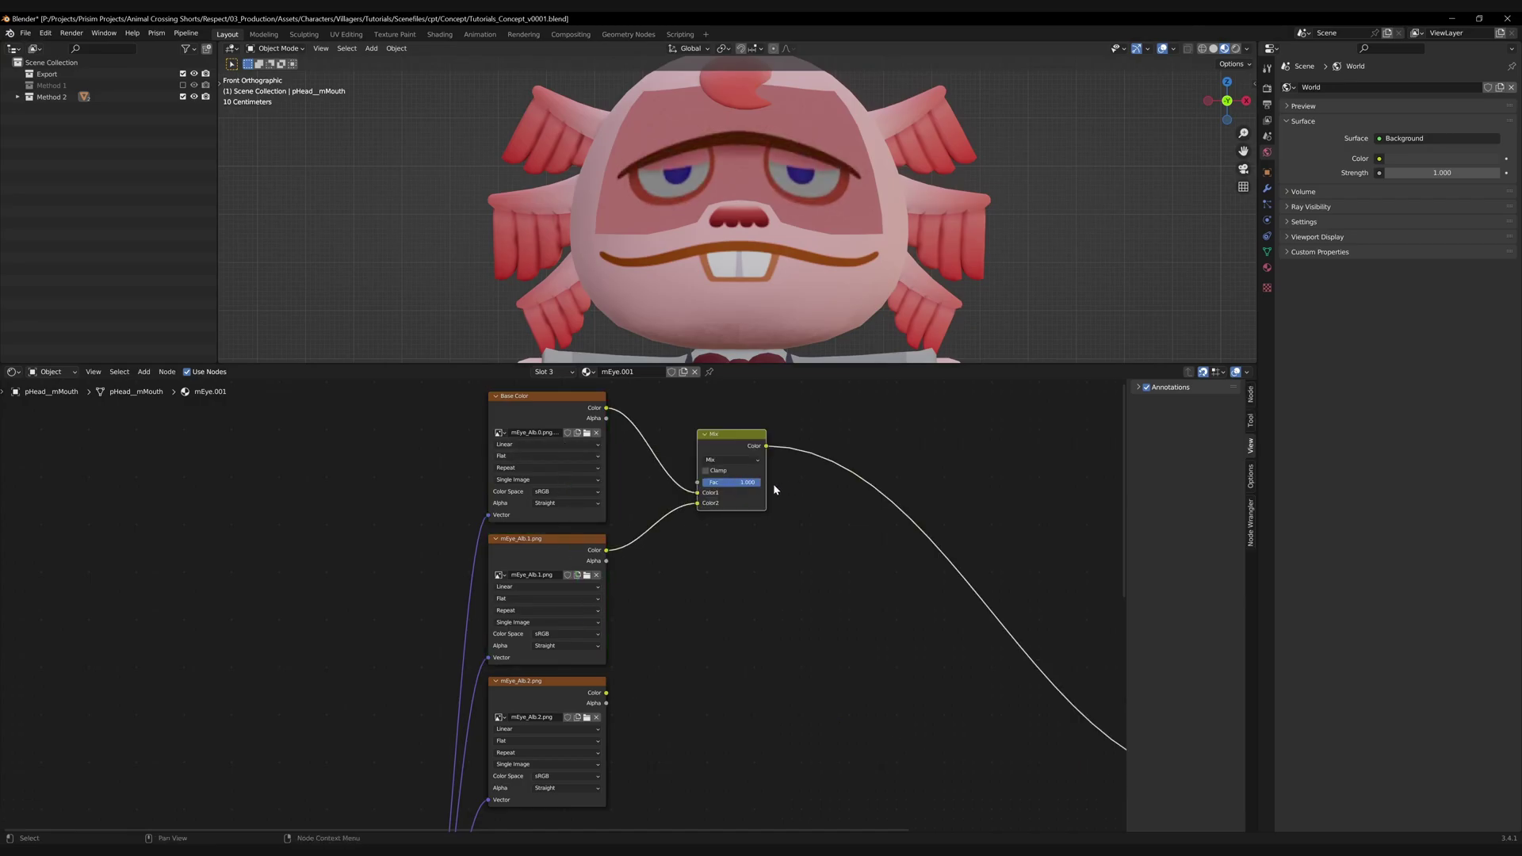
{"action": "left_click_drag", "start_coordinate": [773, 490], "coordinate": [698, 485]}
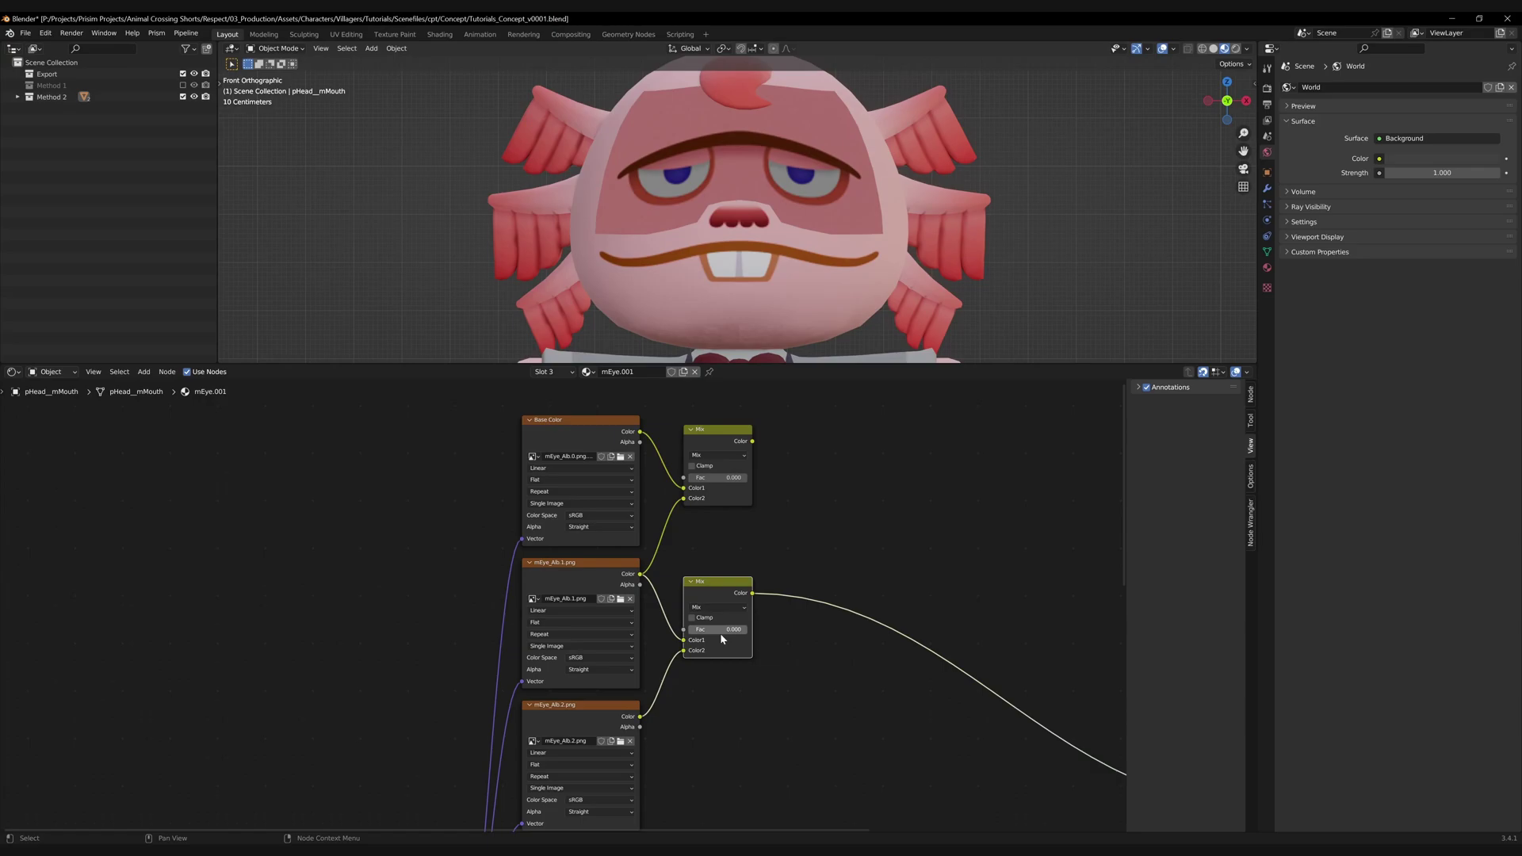
Step: Chain the first Mix with mEye_Alb.2 into a second Mix node and set its factor to 1
{"action": "mouse_move", "coordinate": [720, 633]}
{"action": "left_mouse_down"}
{"action": "mouse_move", "coordinate": [803, 621]}
{"action": "mouse_move", "coordinate": [714, 630]}
{"action": "left_mouse_up"}
{"action": "left_click", "coordinate": [718, 452], "text": "ctrl+shift"}
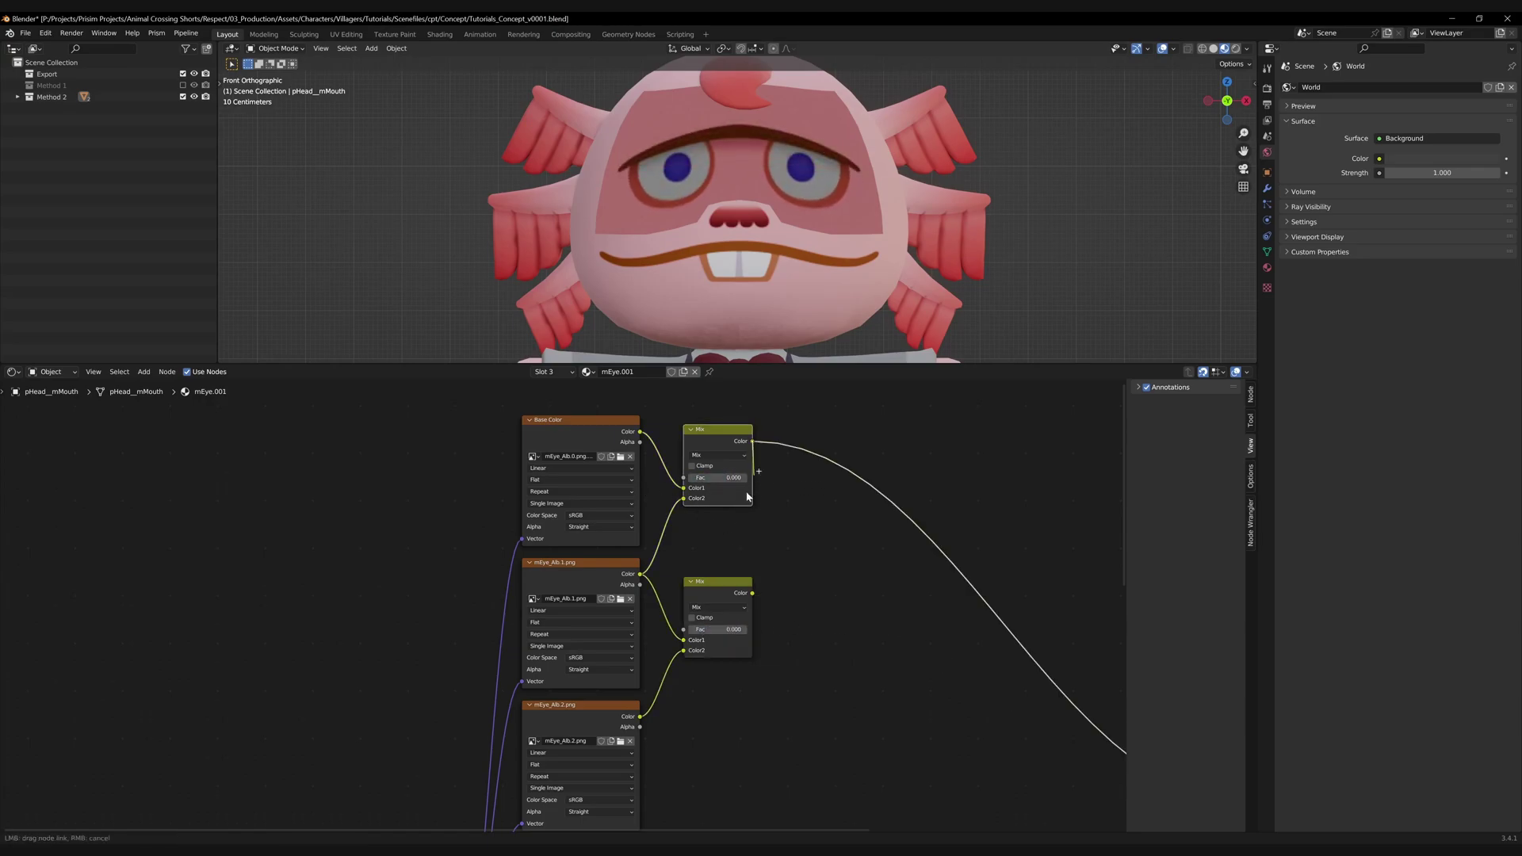
{"action": "left_click_drag", "start_coordinate": [687, 647], "coordinate": [684, 640]}
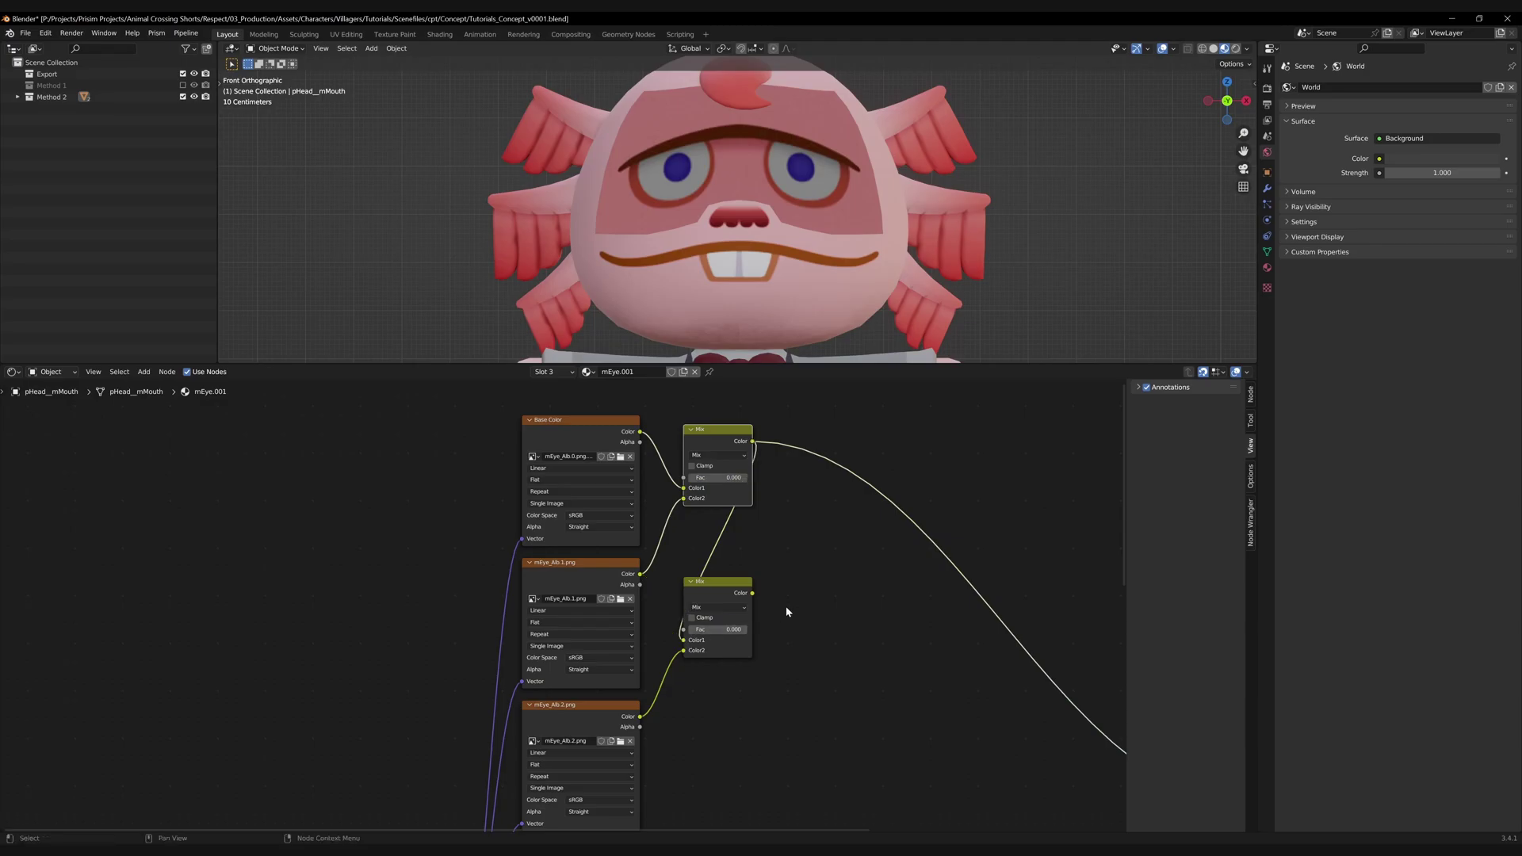
{"action": "left_click", "coordinate": [737, 590], "text": "ctrl+shift"}
{"action": "left_click_drag", "start_coordinate": [697, 478], "coordinate": [804, 488]}
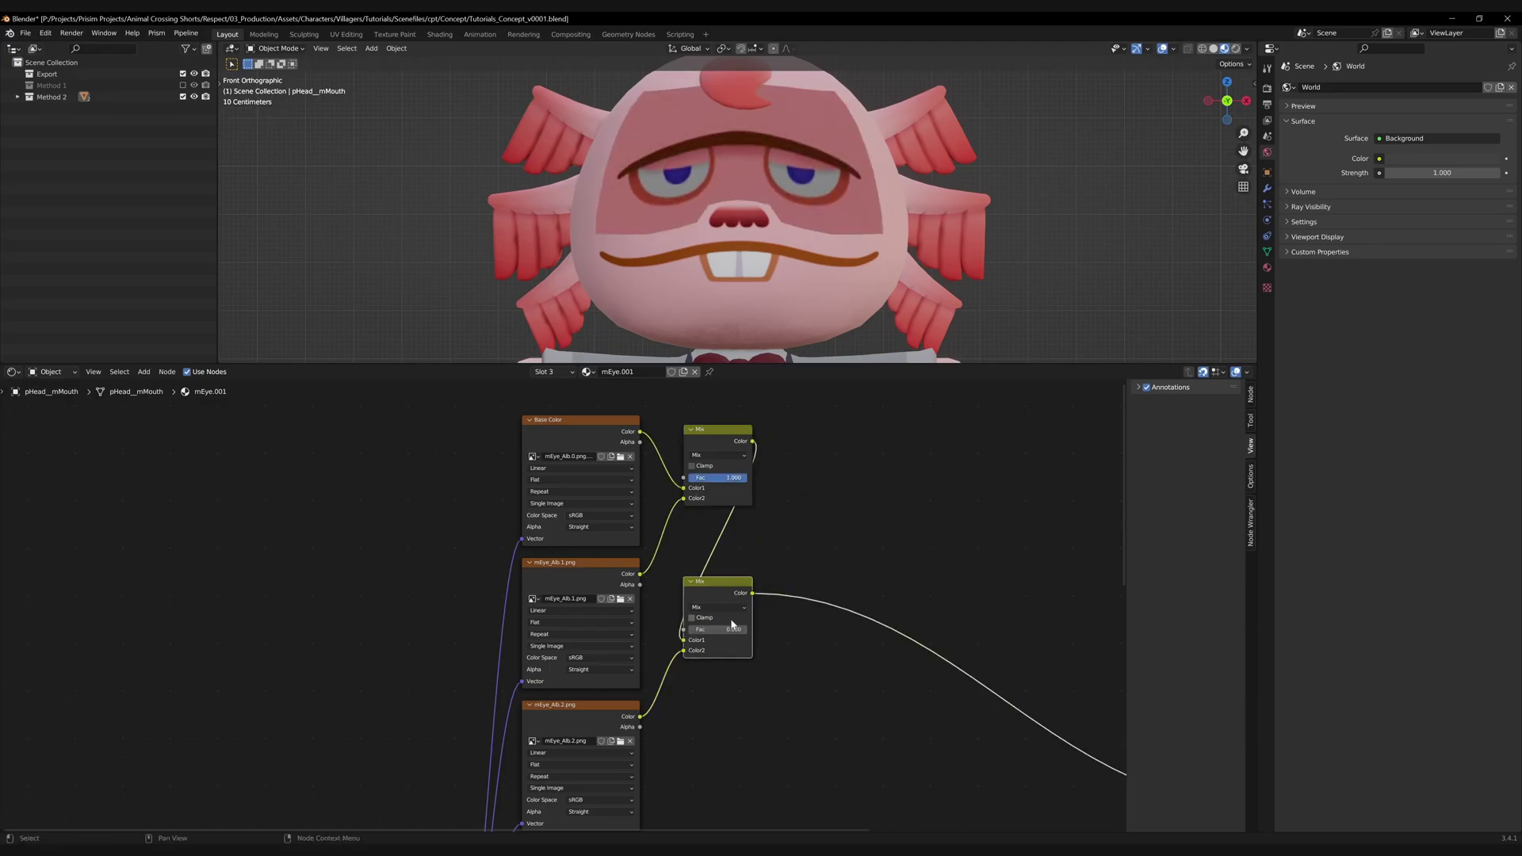
{"action": "left_click_drag", "start_coordinate": [697, 632], "coordinate": [823, 635]}
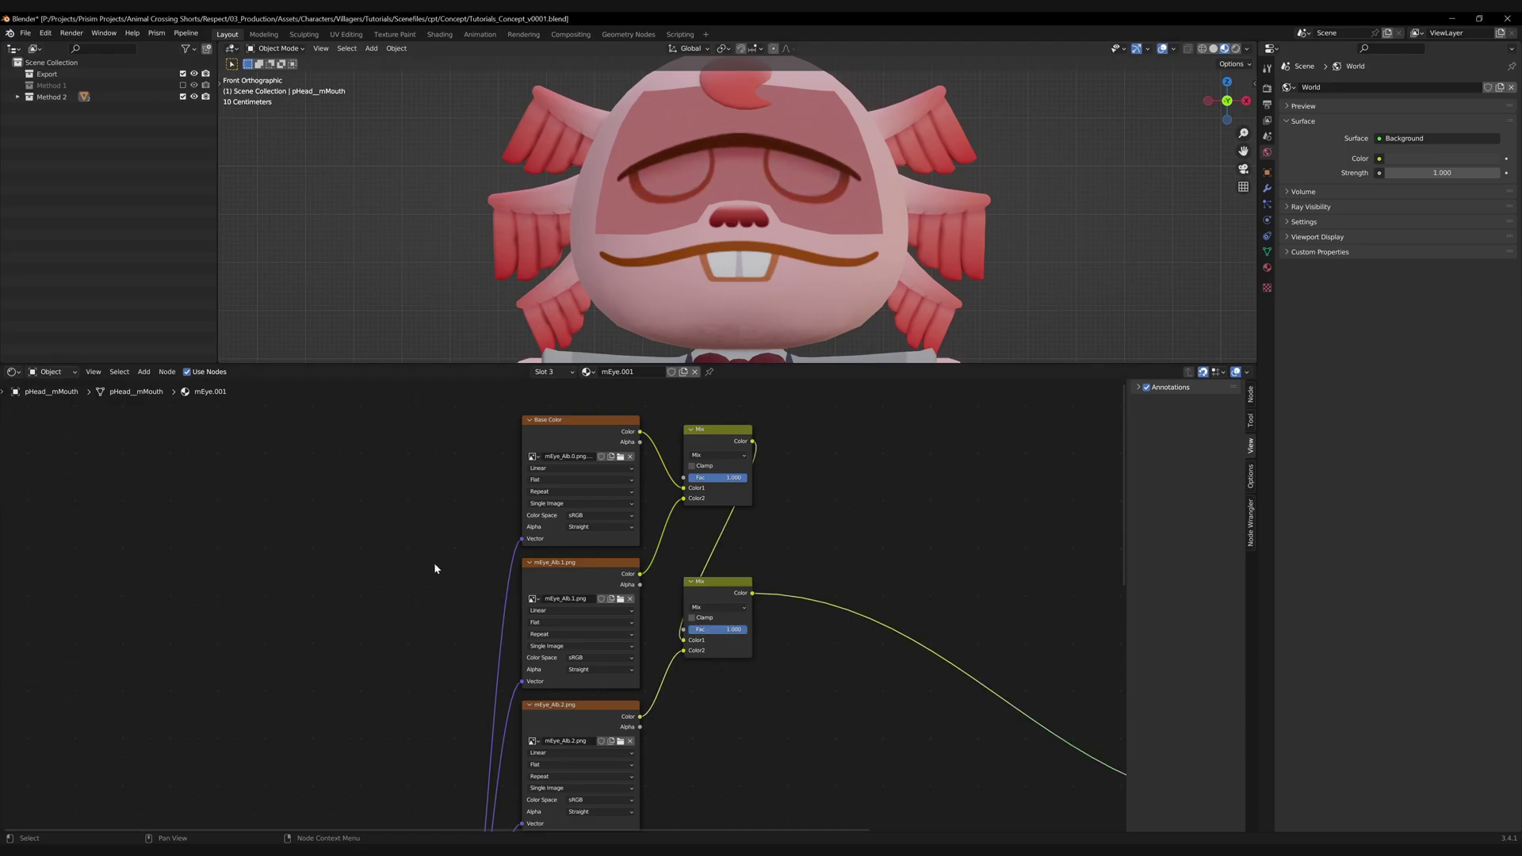
Step: Add a Greater Than Math node with threshold 1 driving the top Mix Fac, testing input 2
{"action": "key", "text": "shift+a"}
{"action": "type", "text": "add"}
{"action": "key", "text": "Return"}
{"action": "left_click", "coordinate": [474, 507]}
{"action": "left_click", "coordinate": [520, 521]}
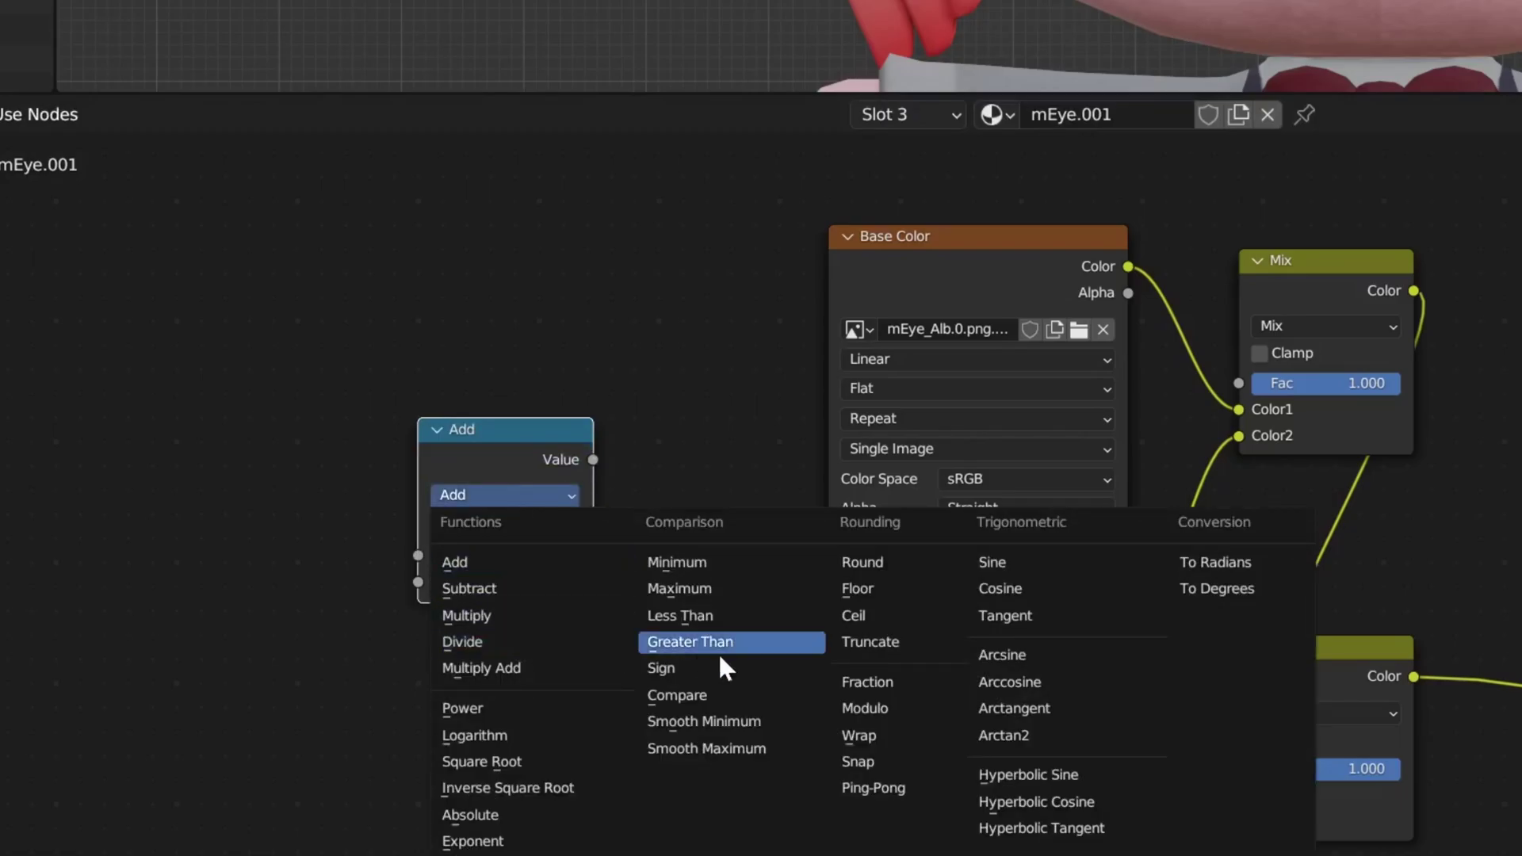
{"action": "left_click", "coordinate": [719, 658]}
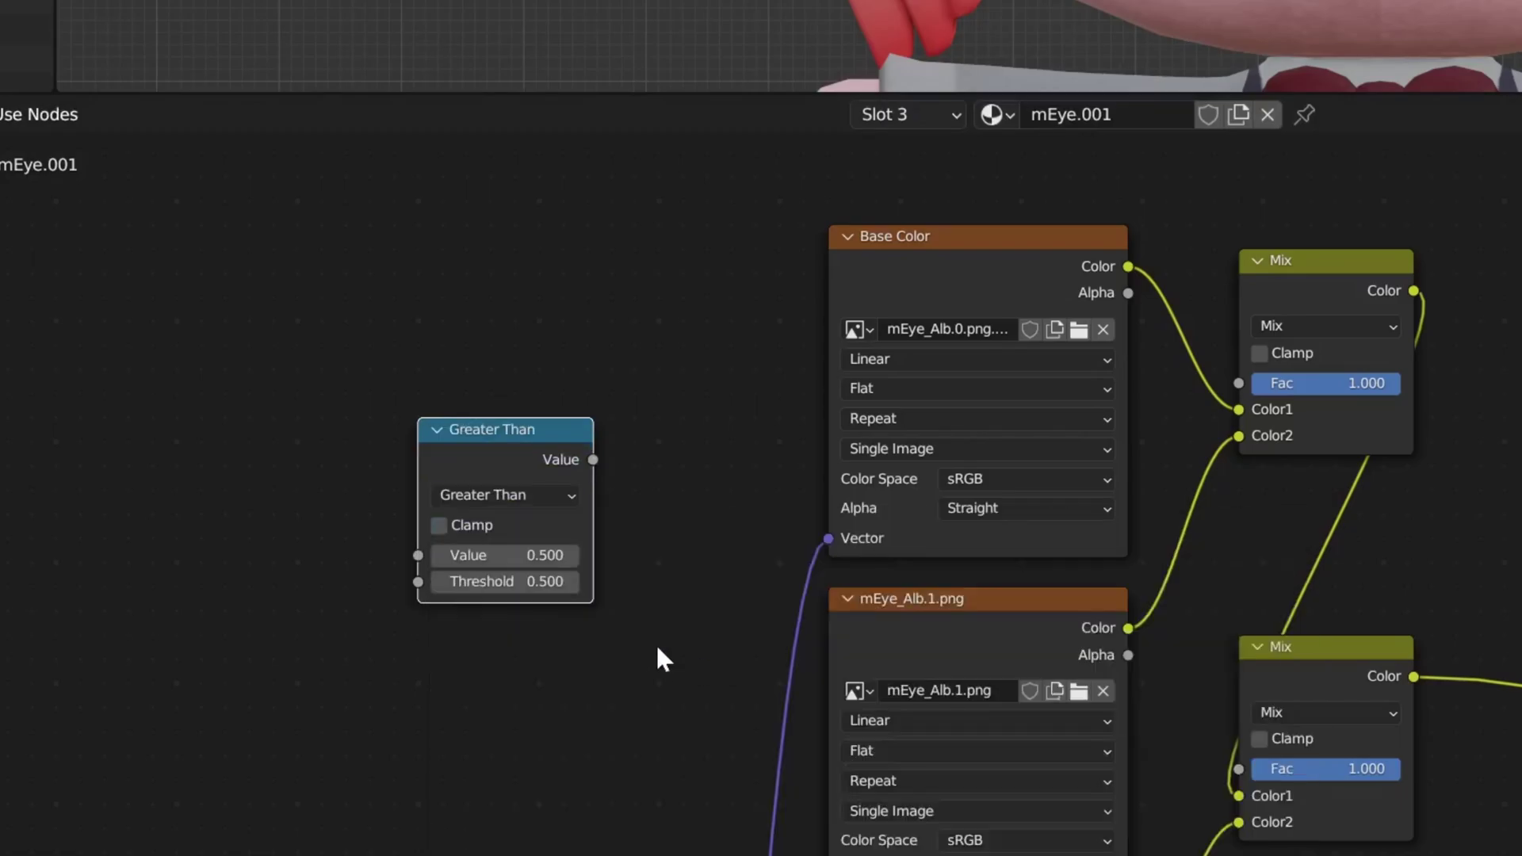
{"action": "left_click", "coordinate": [527, 582]}
{"action": "type", "text": "1"}
{"action": "key", "text": "Return"}
{"action": "left_click_drag", "start_coordinate": [593, 460], "coordinate": [1245, 385]}
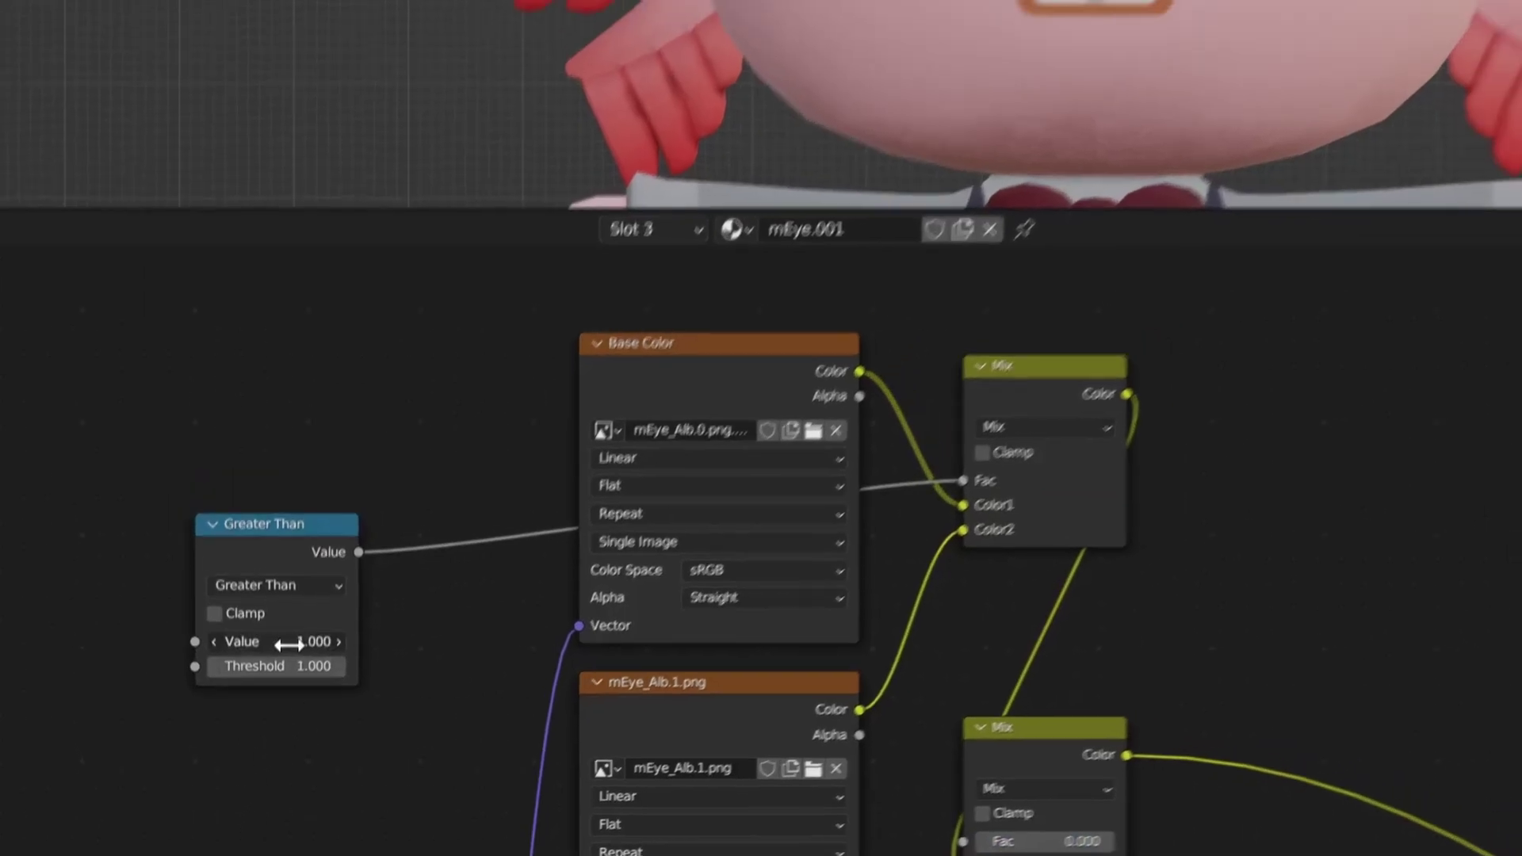
{"action": "left_click", "coordinate": [289, 642]}
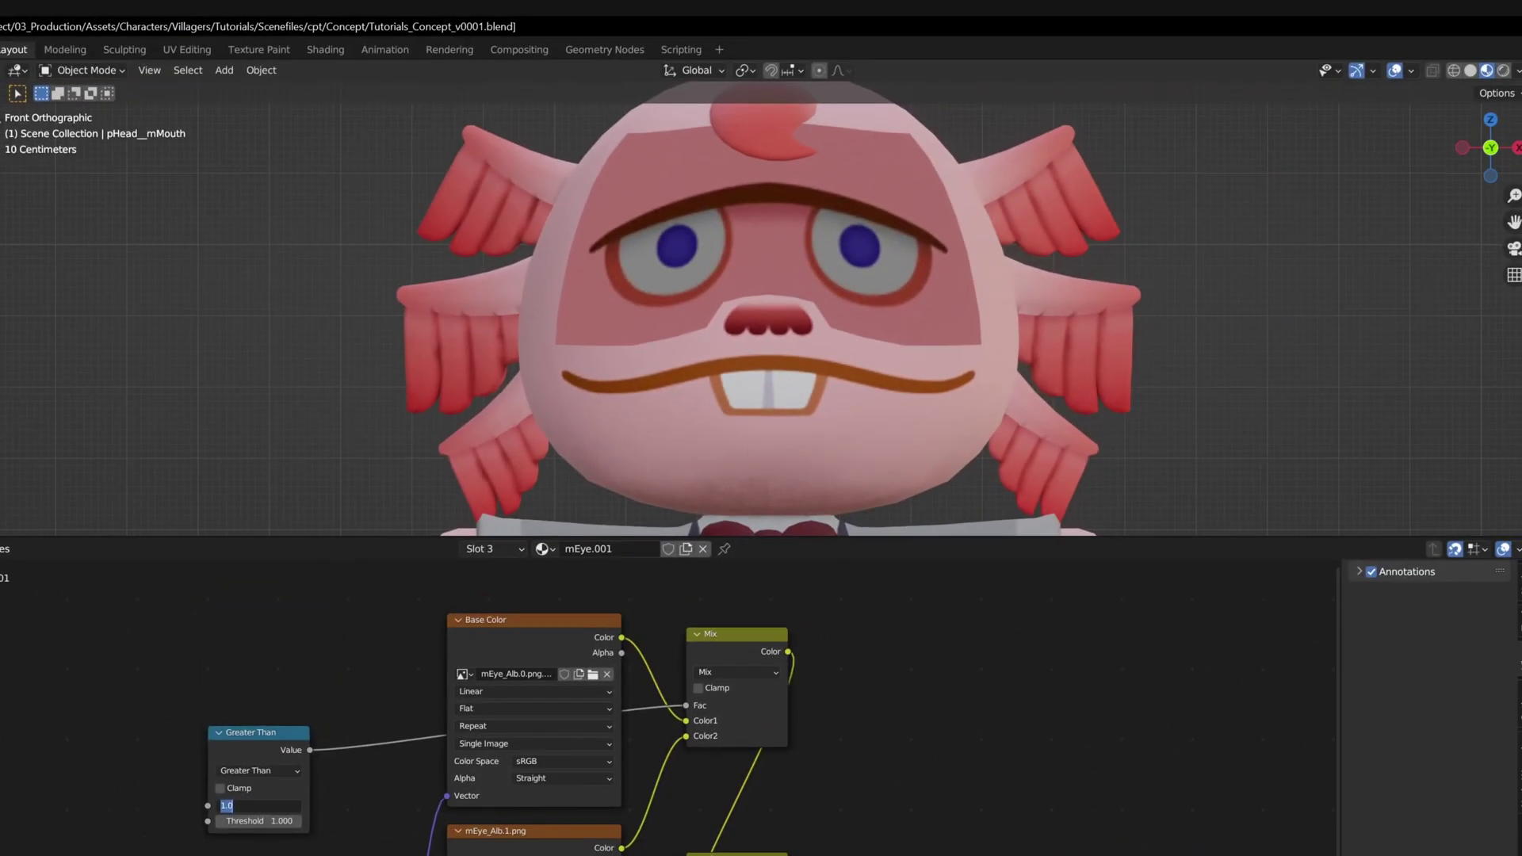
{"action": "type", "text": "2"}
{"action": "key", "text": "Return"}
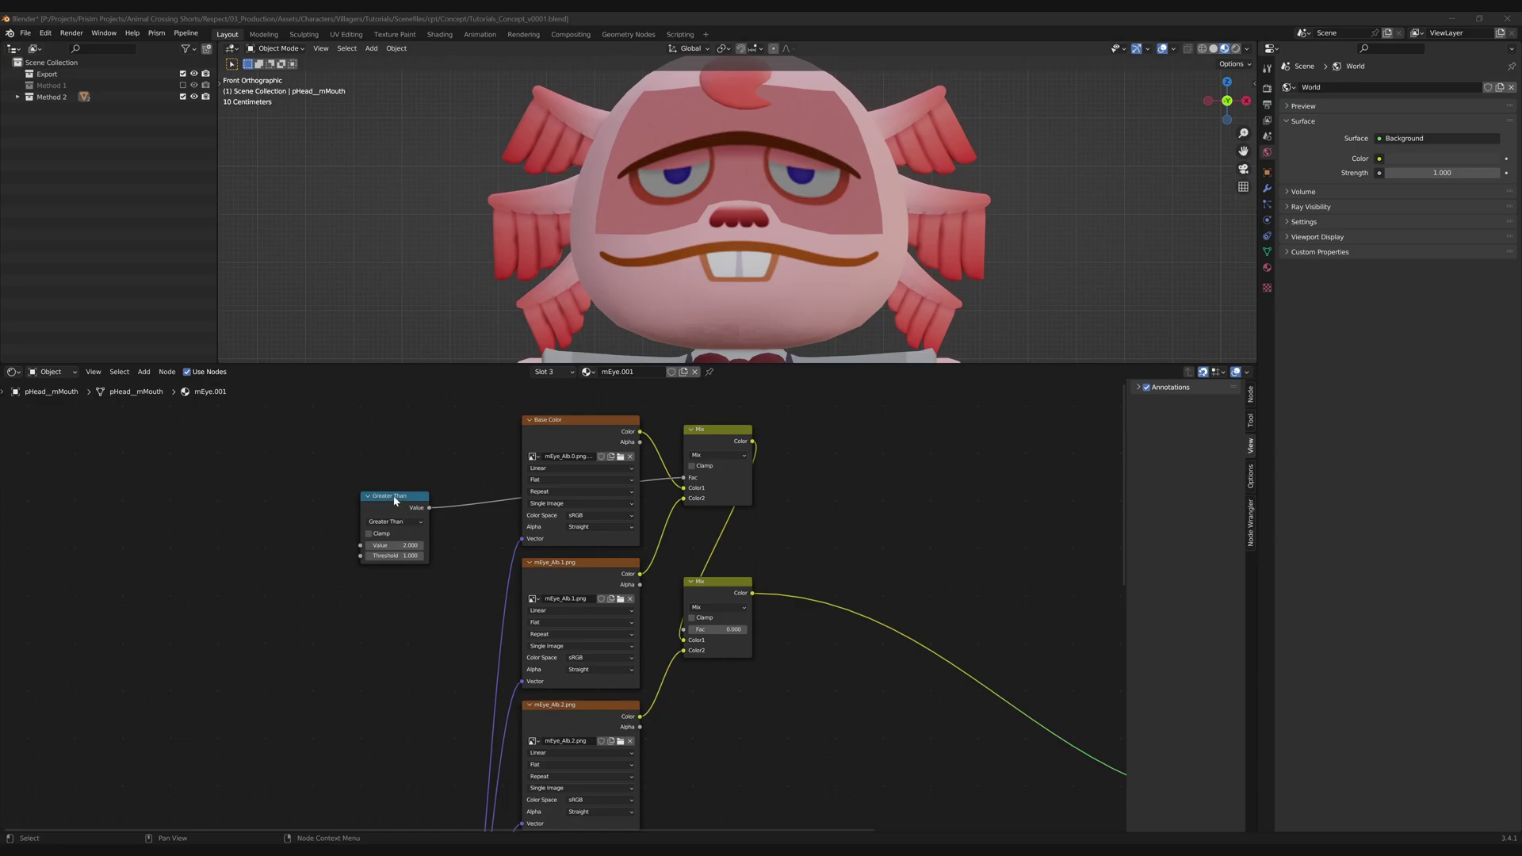
Step: Duplicate the Greater Than node for threshold 2 and connect it to the lower Mix Fac
{"action": "left_click", "coordinate": [395, 500]}
{"action": "key", "text": "shift+d"}
{"action": "left_click", "coordinate": [400, 592]}
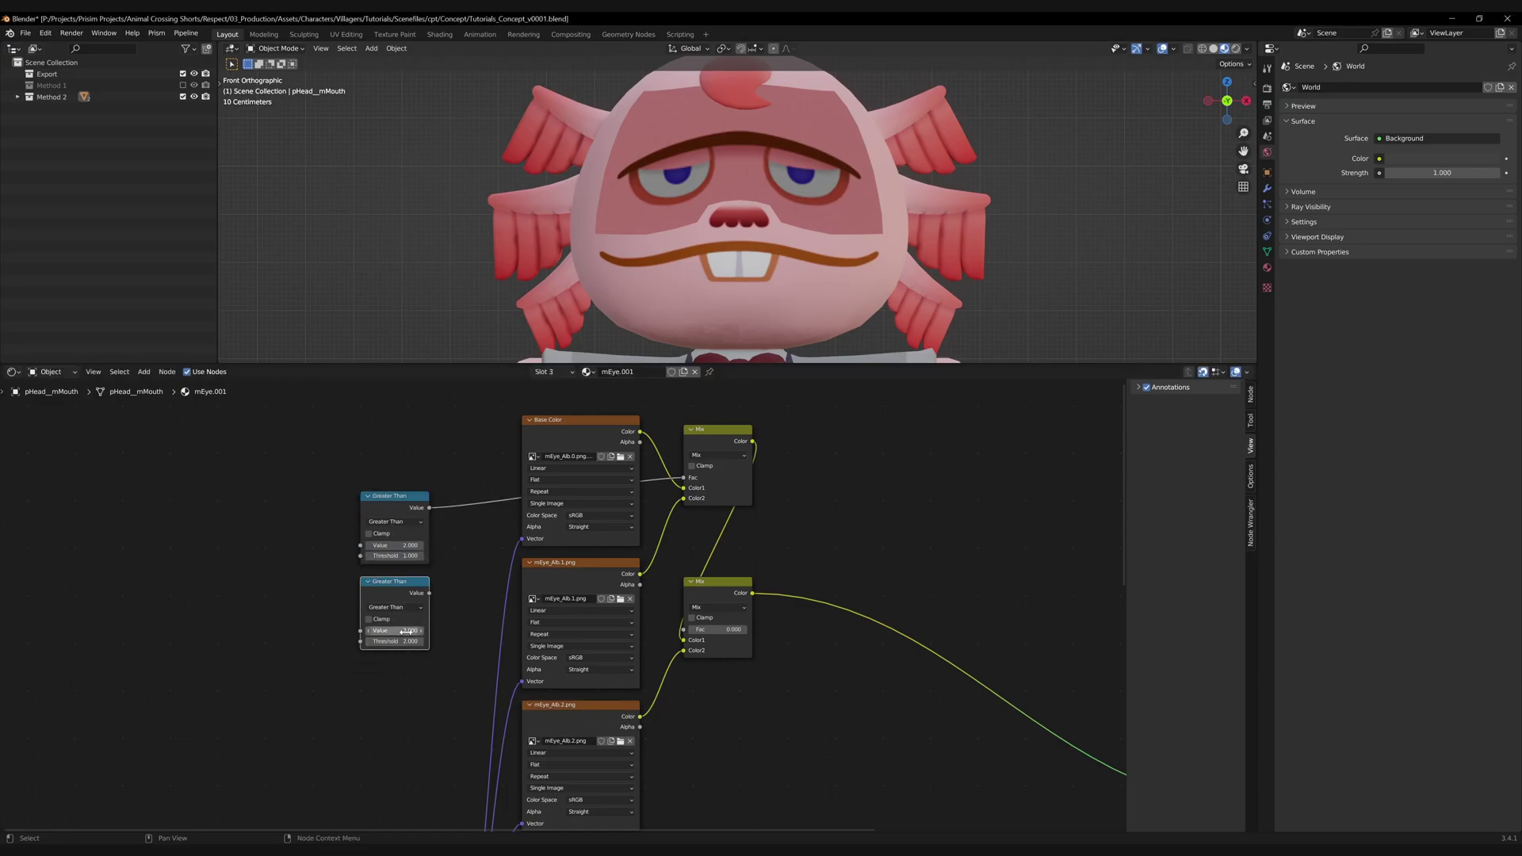
{"action": "left_click_drag", "start_coordinate": [683, 634], "coordinate": [683, 631]}
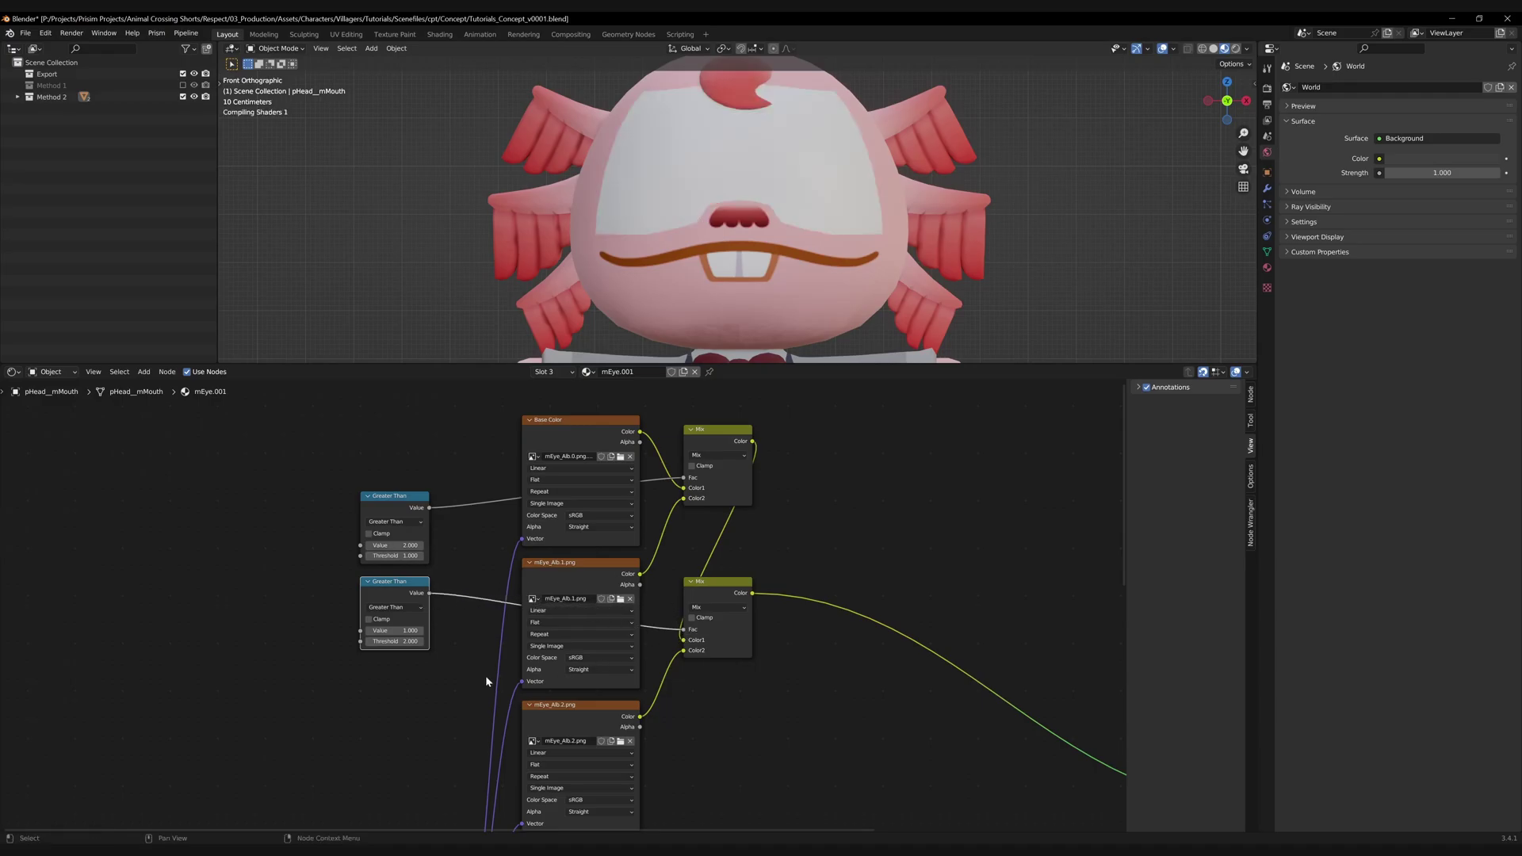
Step: Add a Value node feeding both Greater Than nodes and raise it to about 2
{"action": "key", "text": "shift+a"}
{"action": "left_click", "coordinate": [244, 583]}
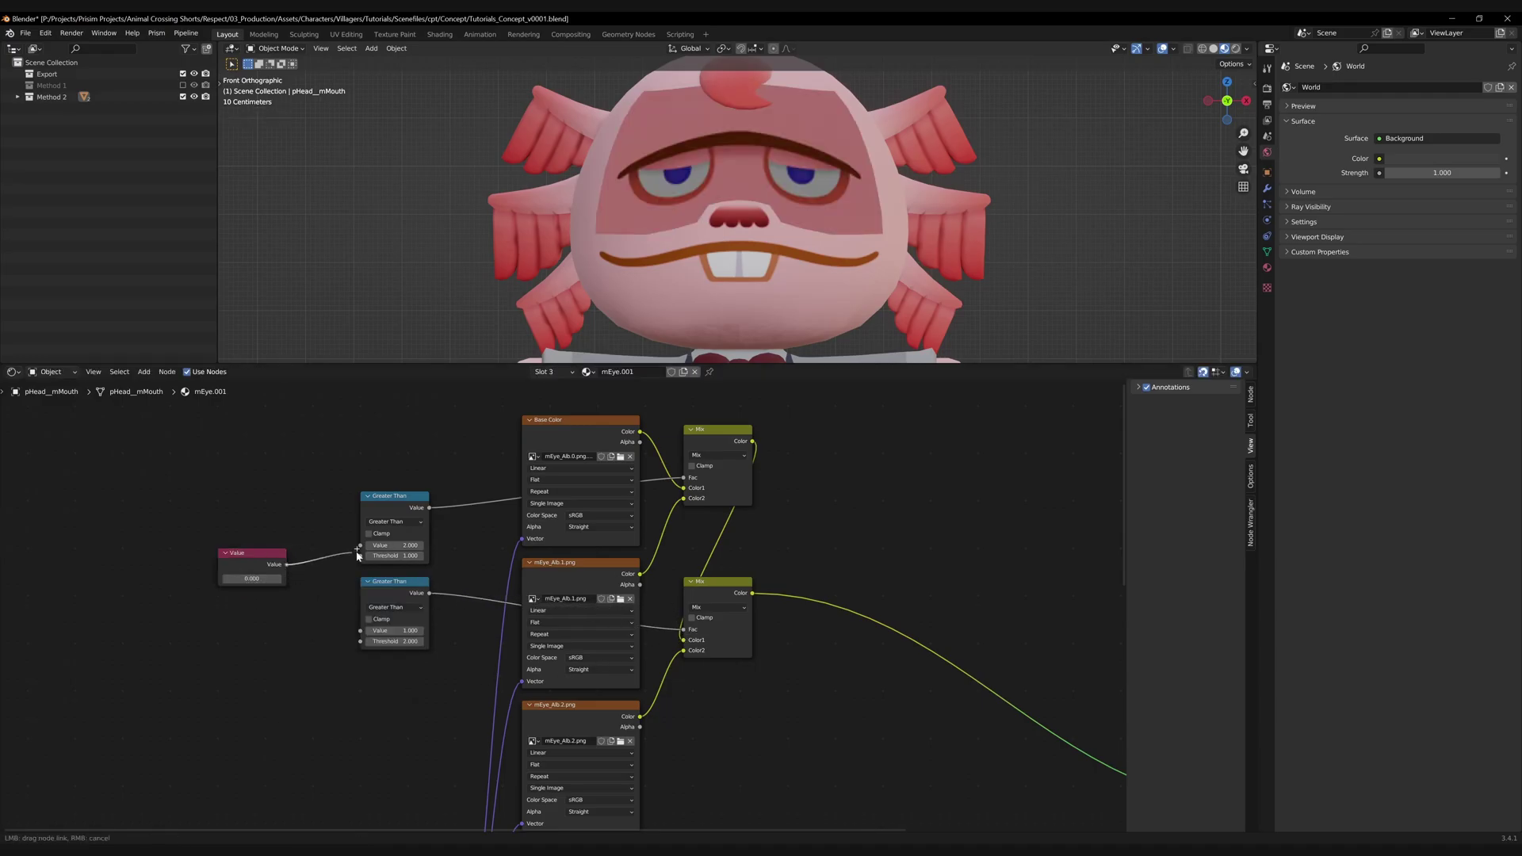
{"action": "left_click_drag", "start_coordinate": [359, 551], "coordinate": [360, 546]}
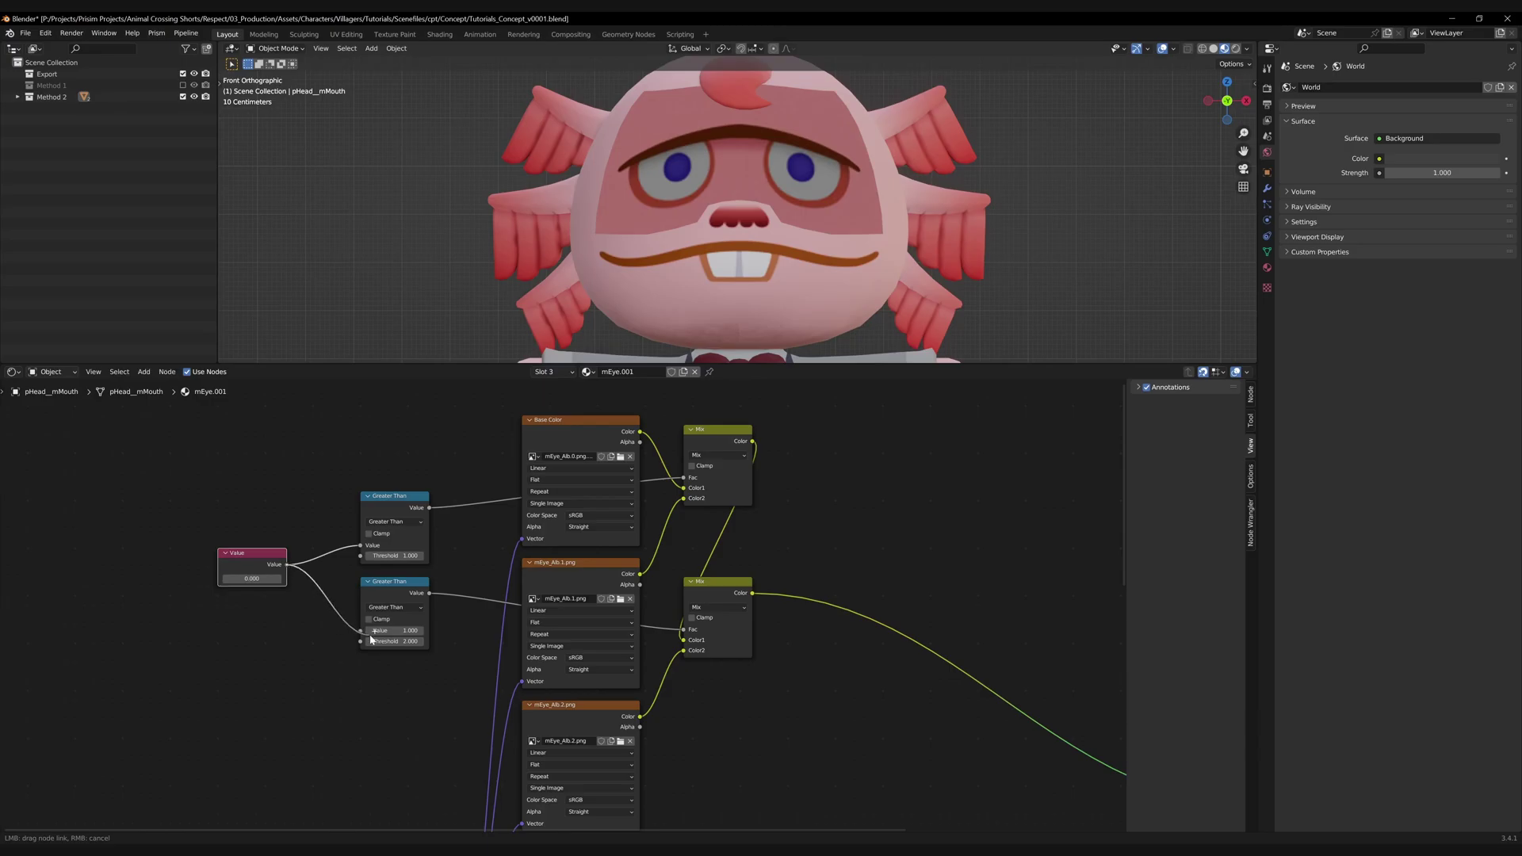
{"action": "left_click_drag", "start_coordinate": [371, 639], "coordinate": [361, 631]}
{"action": "left_click_drag", "start_coordinate": [246, 578], "coordinate": [252, 580]}
Step: Set the shared Value to 3 and browse the Diffus and Mix nodes inside EyeSwitch
{"action": "type", "text": "3"}
{"action": "key", "text": "Return"}
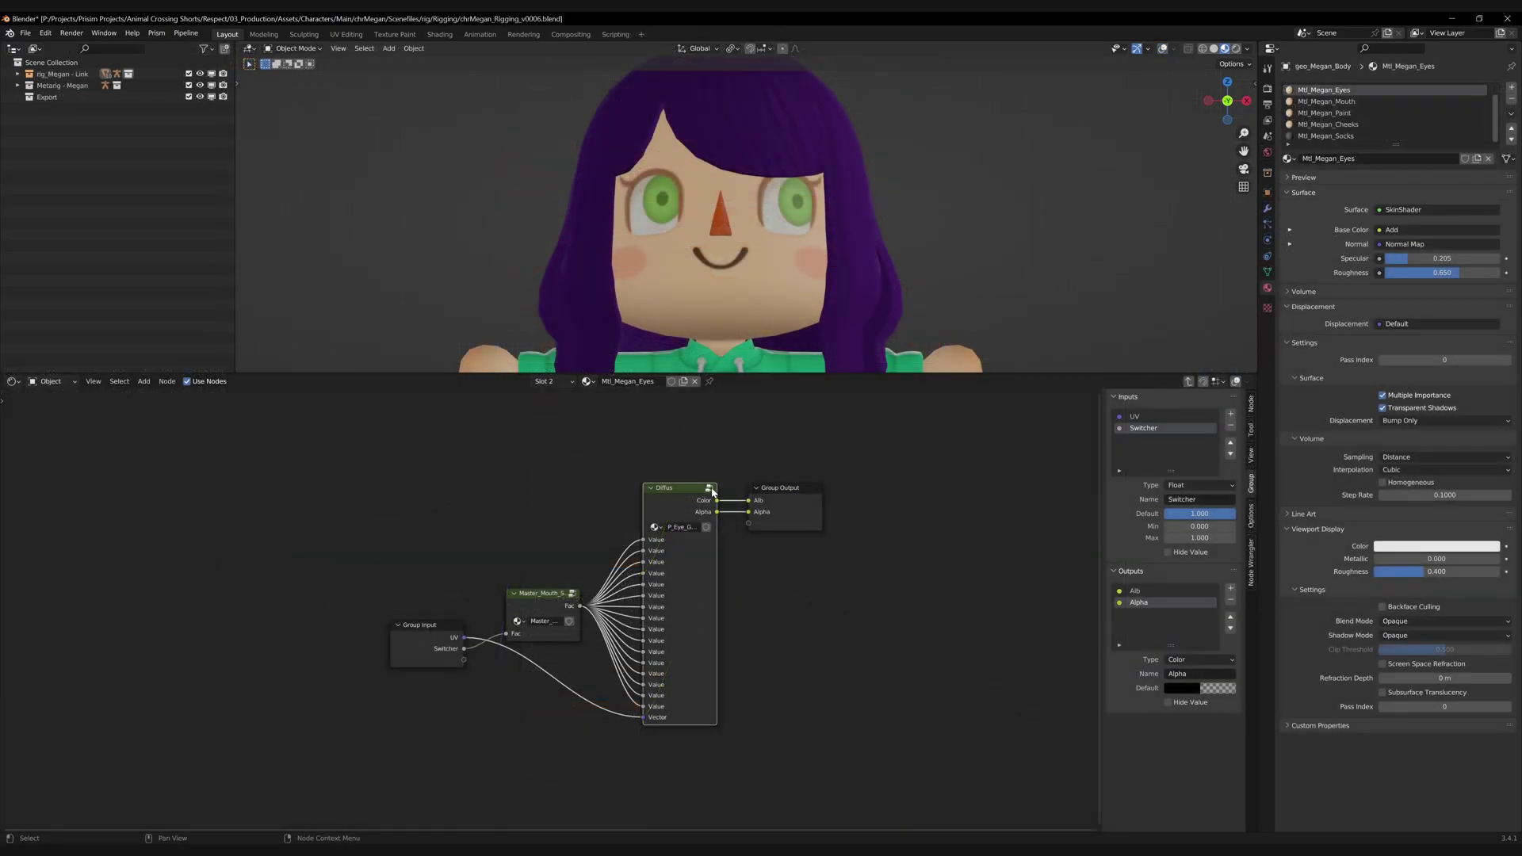
{"action": "left_click", "coordinate": [709, 490]}
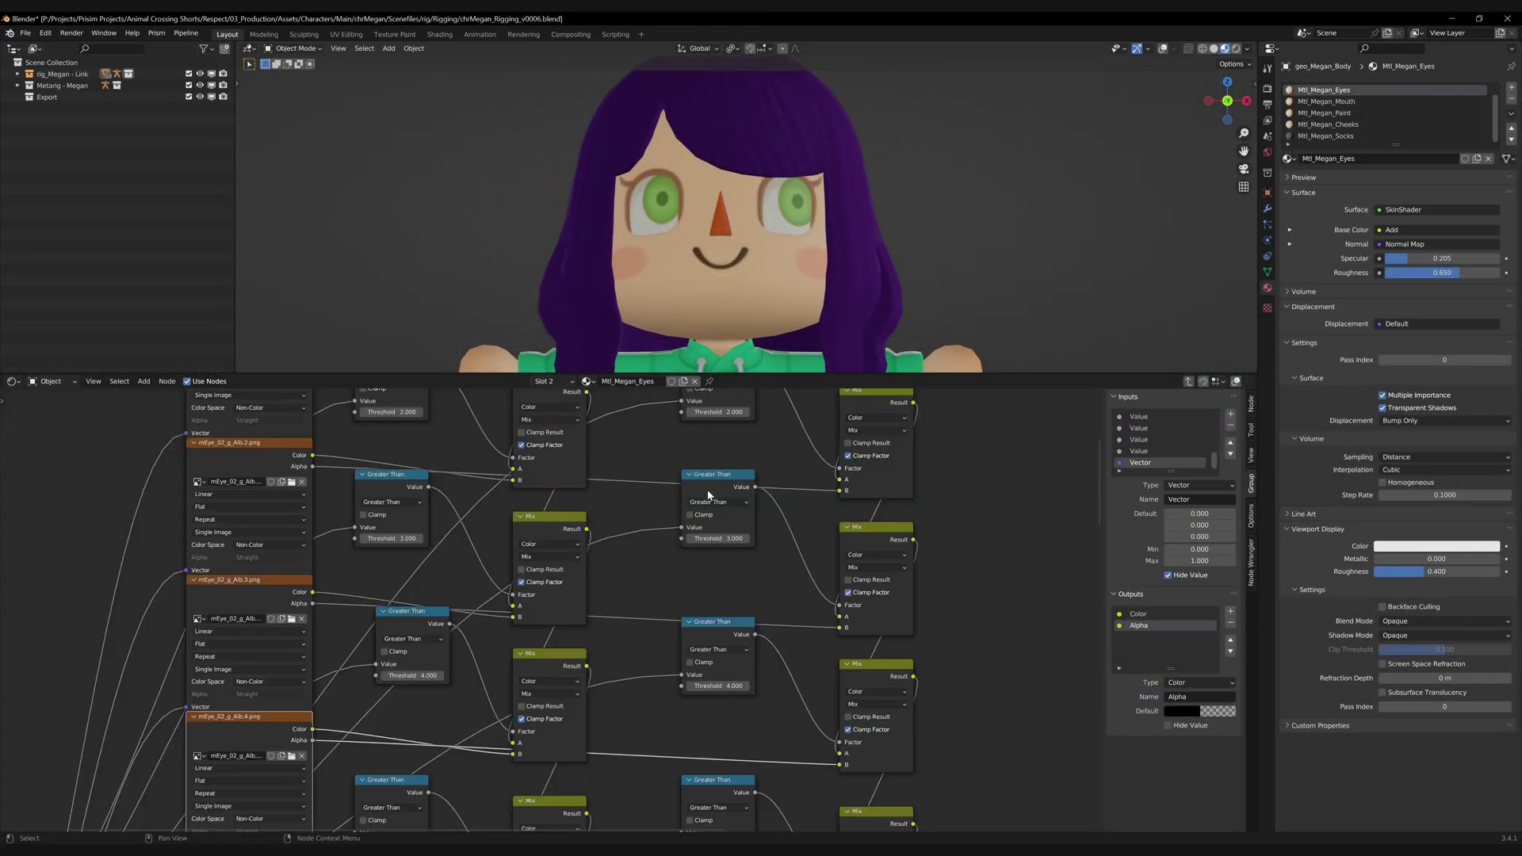
{"action": "middle_click_drag", "start_coordinate": [645, 493], "coordinate": [698, 571]}
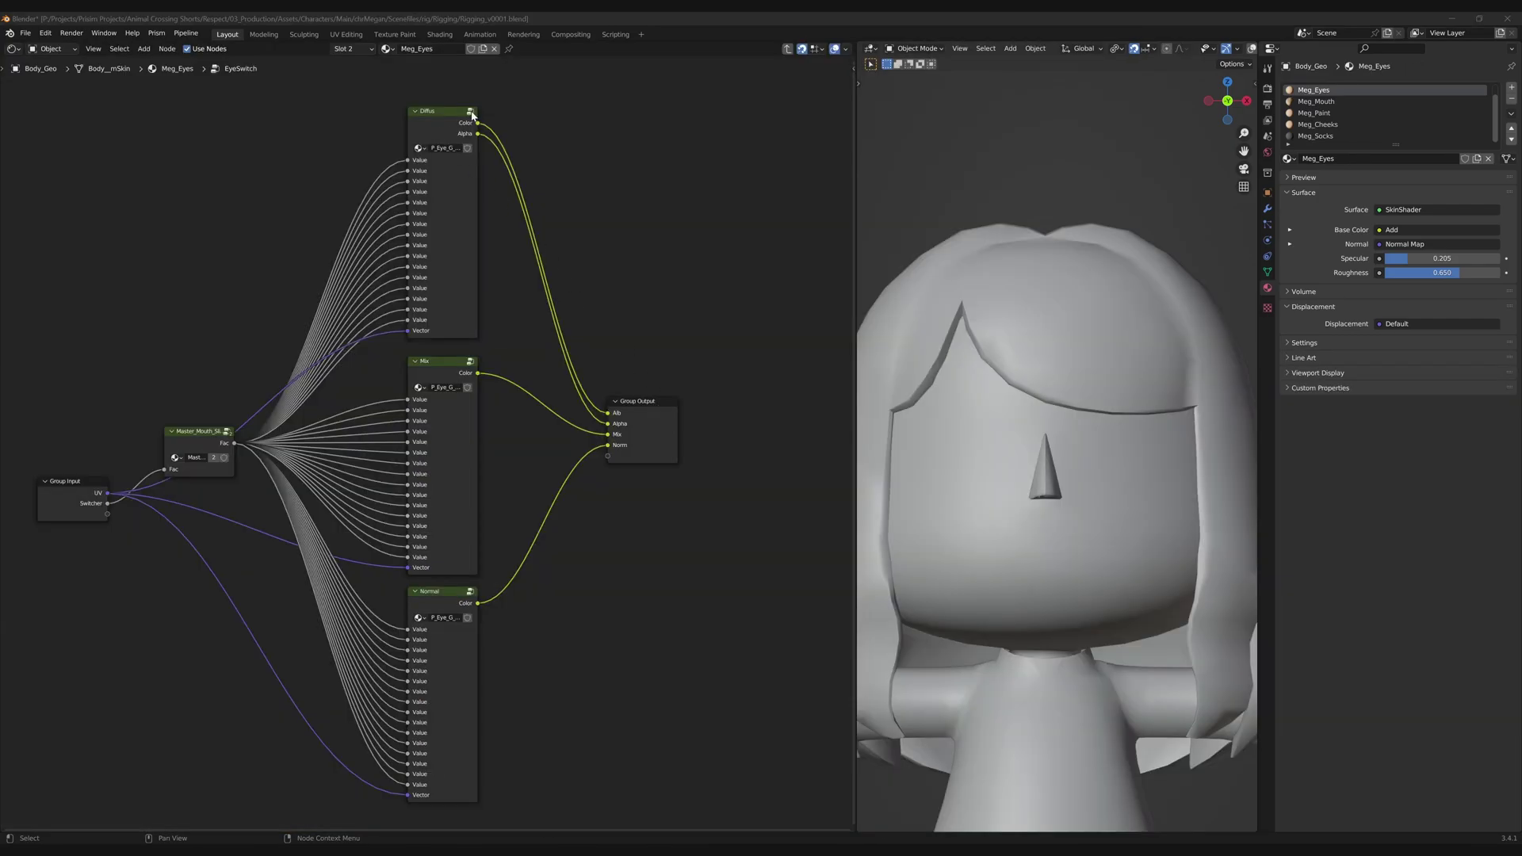
{"action": "left_click", "coordinate": [446, 430]}
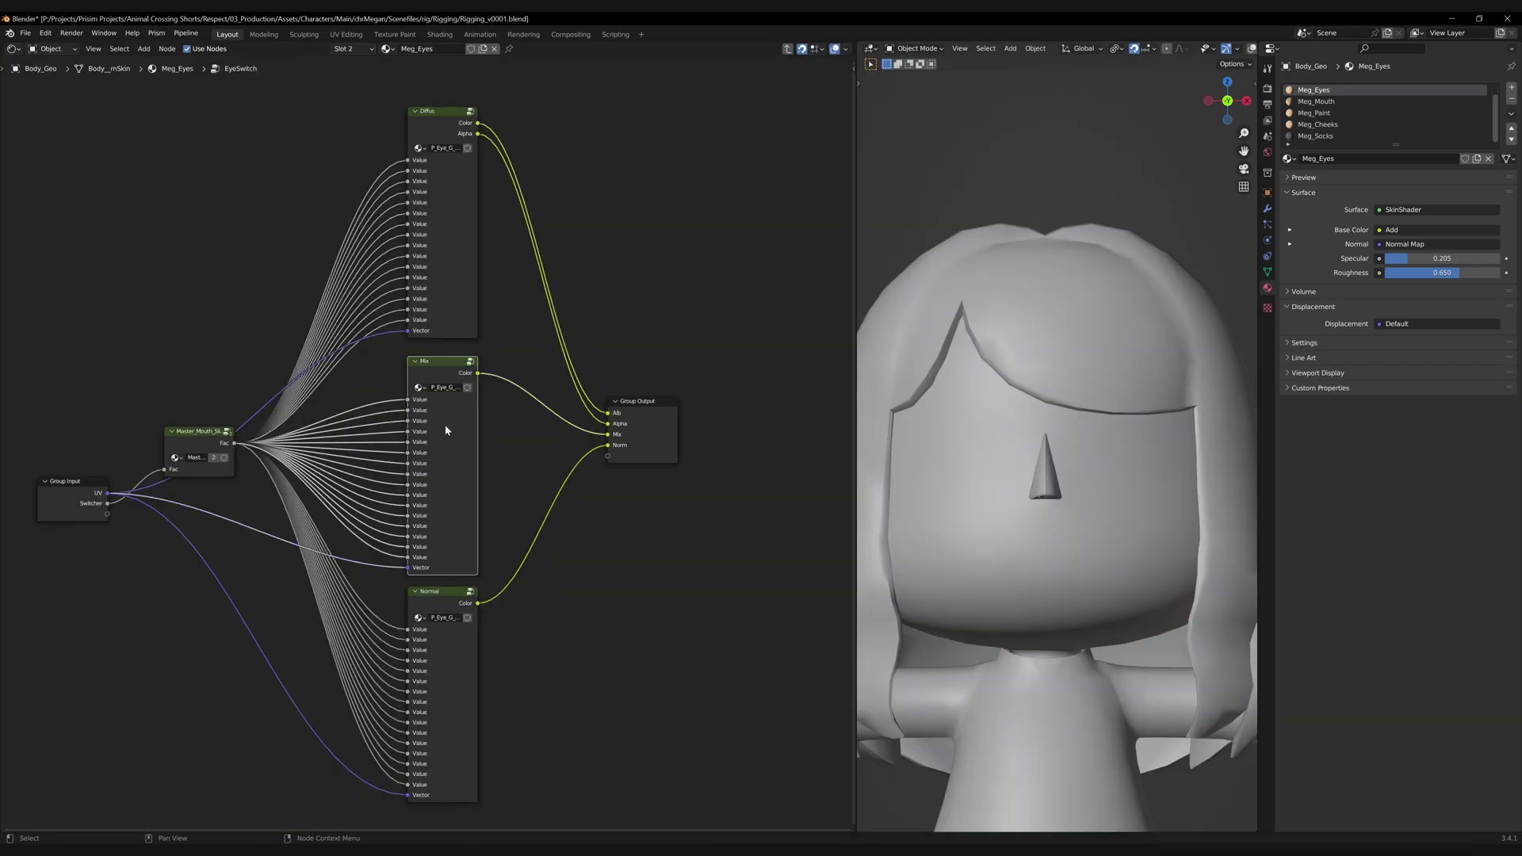
Step: Inspect the Normal group's inner nodes, then return to the Meg_Eyes material tree
{"action": "left_click", "coordinate": [470, 592]}
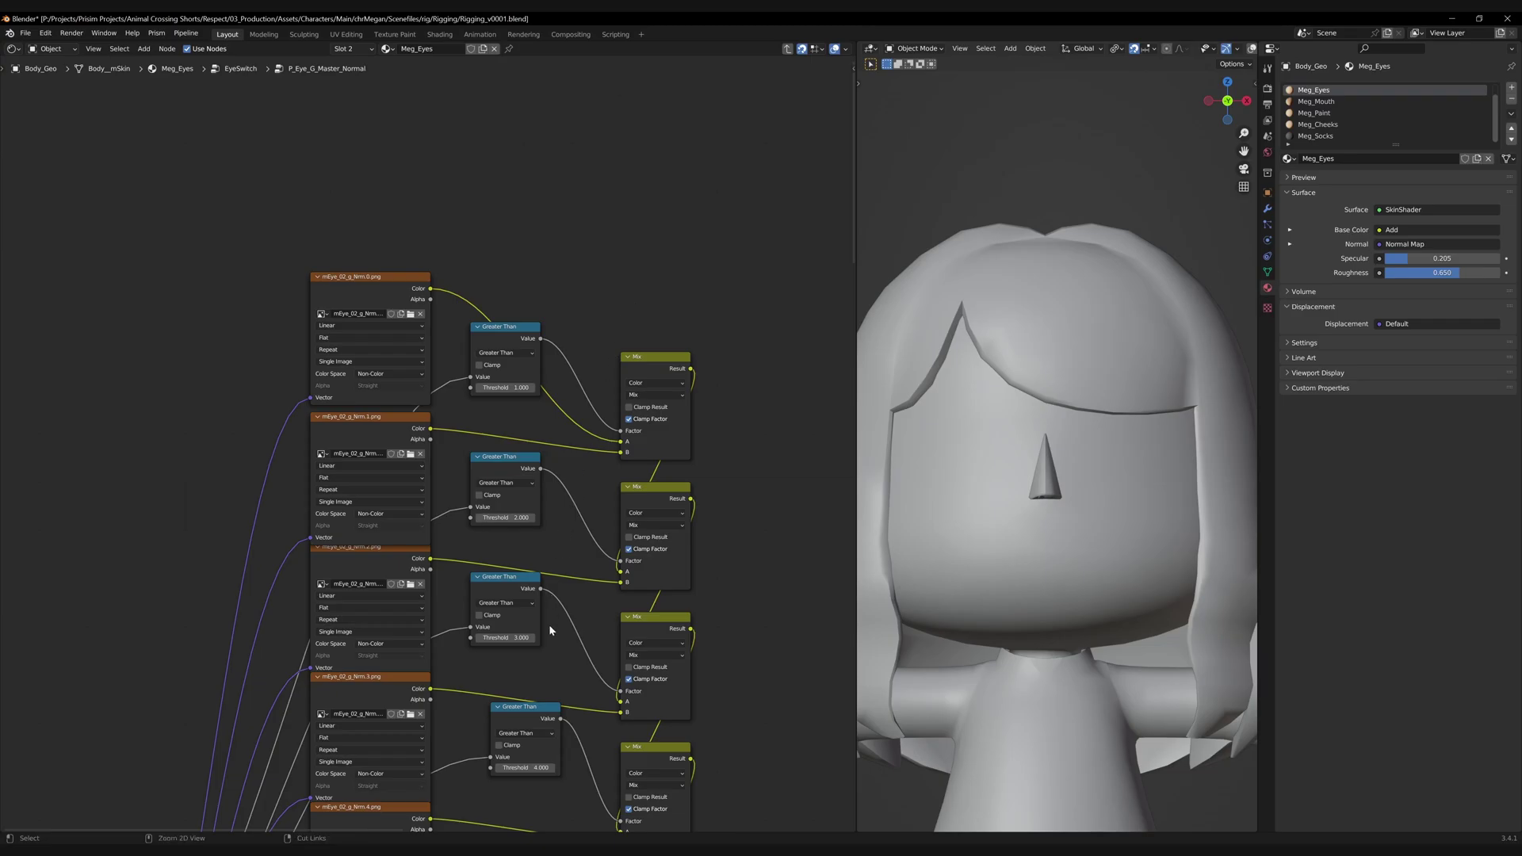
{"action": "middle_click_drag", "start_coordinate": [550, 631], "coordinate": [524, 537], "text": "ctrl"}
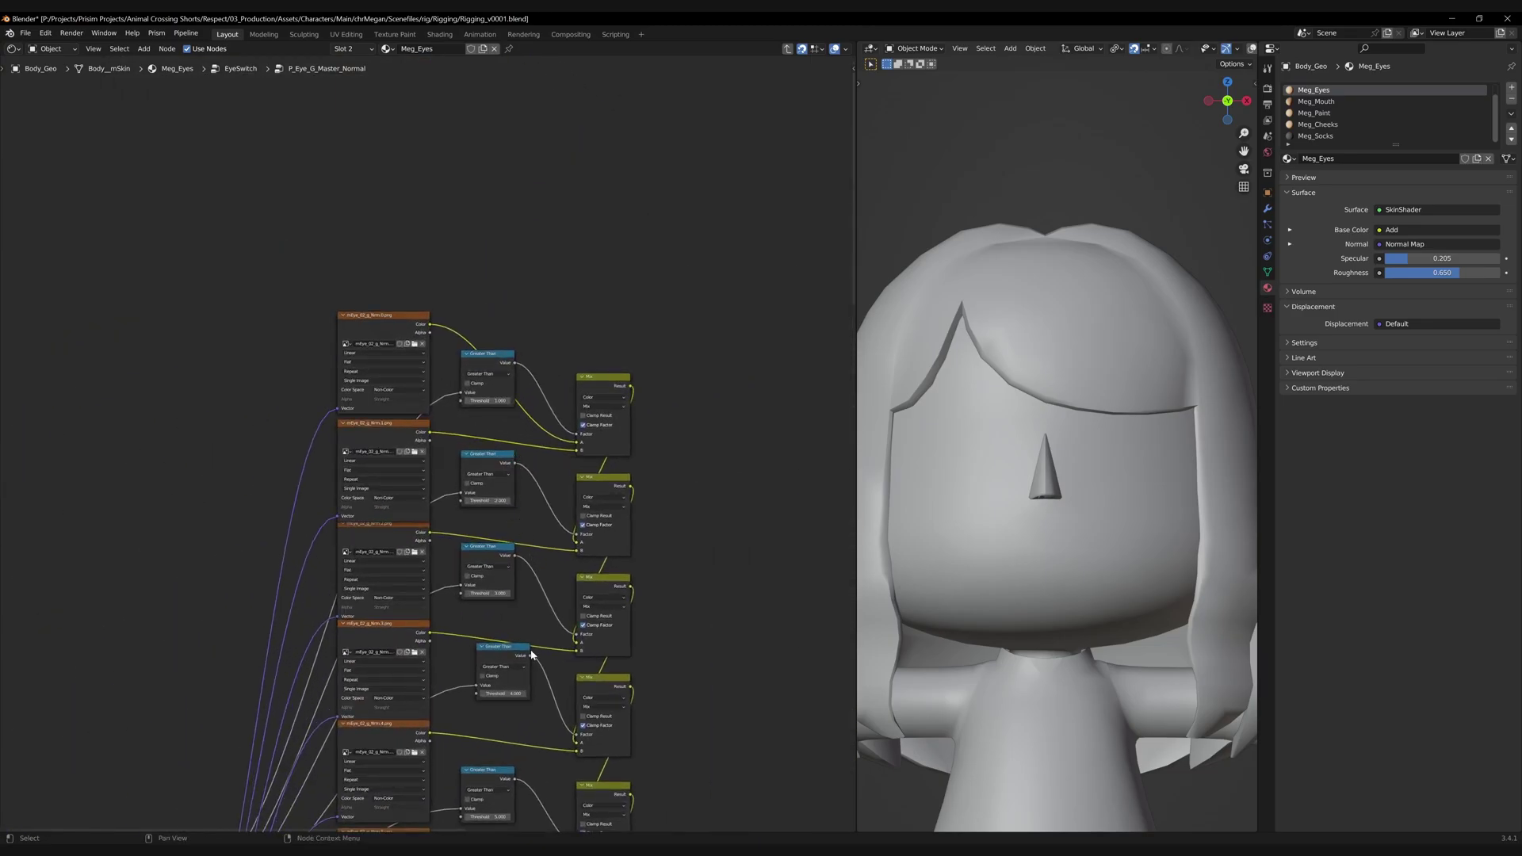
{"action": "middle_click_drag", "start_coordinate": [531, 654], "coordinate": [571, 254]}
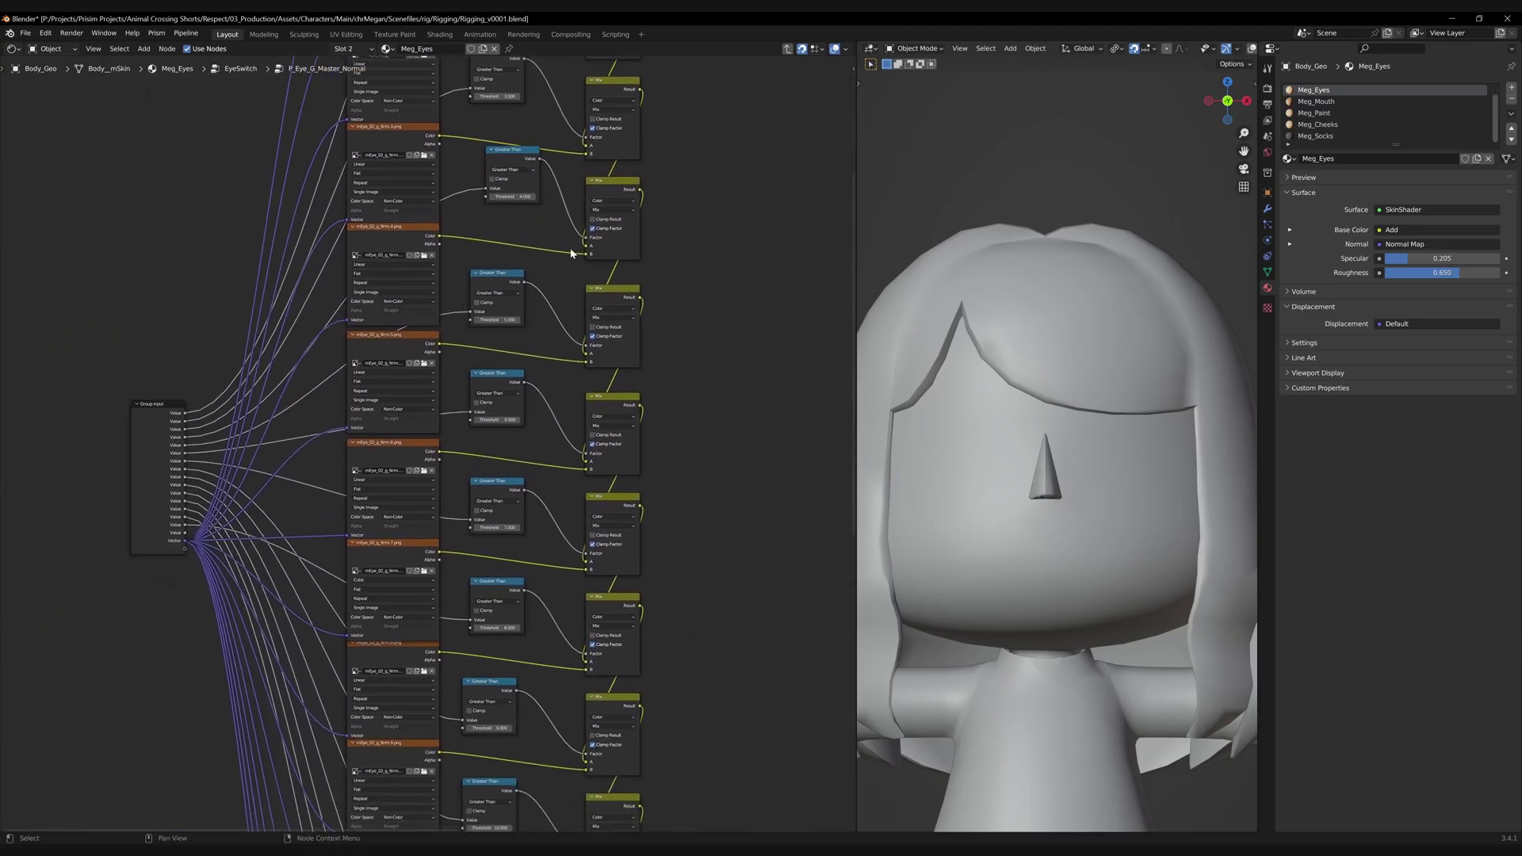
{"action": "left_click", "coordinate": [788, 50]}
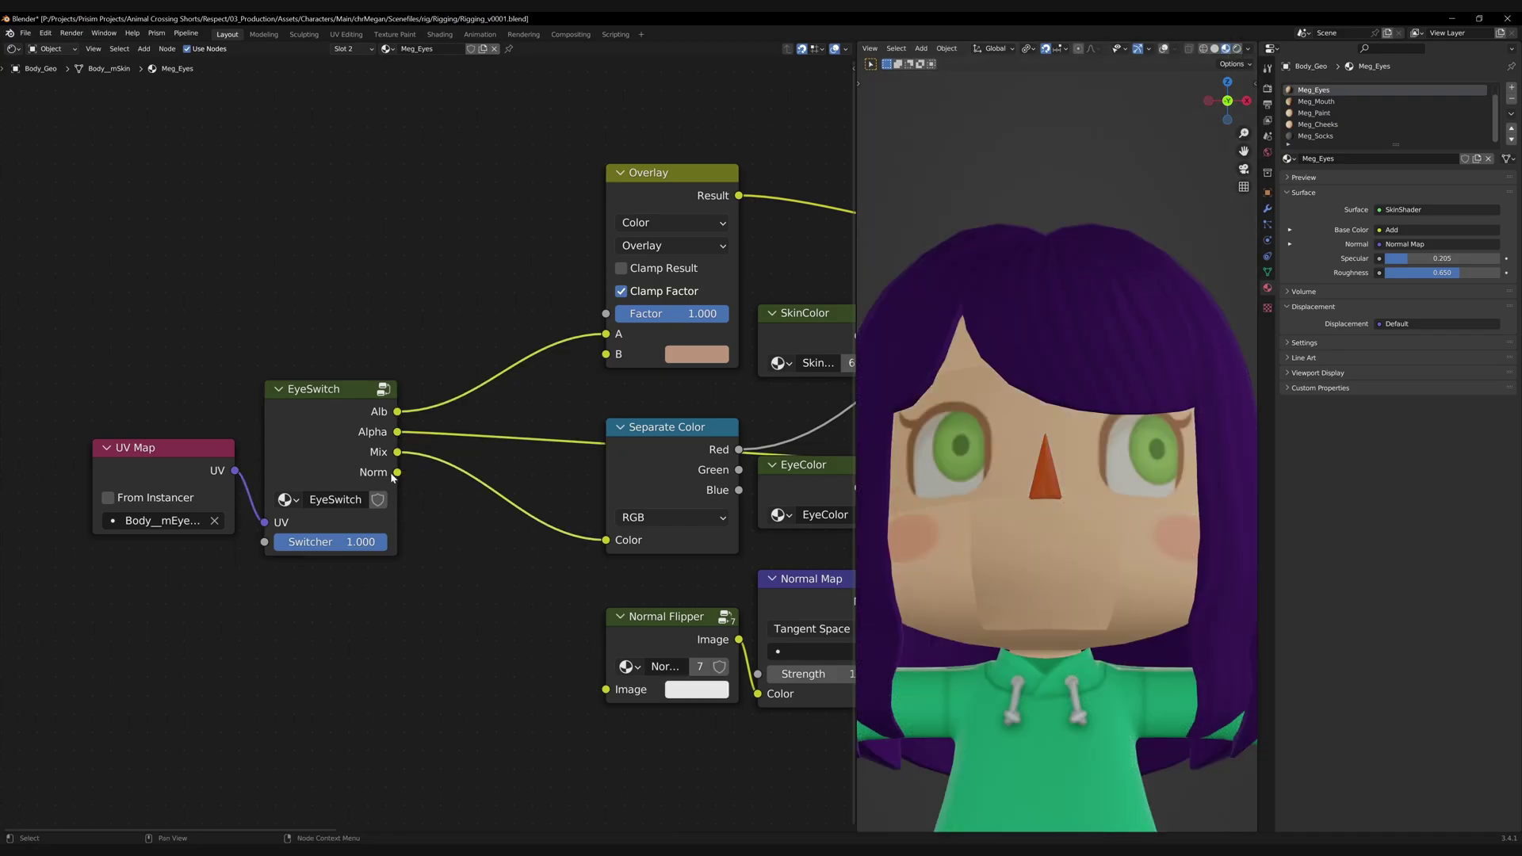
Step: Link EyeSwitch's Norm output into the Normal Flipper's Image input and list the file's images
{"action": "left_click_drag", "start_coordinate": [396, 474], "coordinate": [606, 689]}
{"action": "left_click_drag", "start_coordinate": [534, 615], "coordinate": [523, 583]}
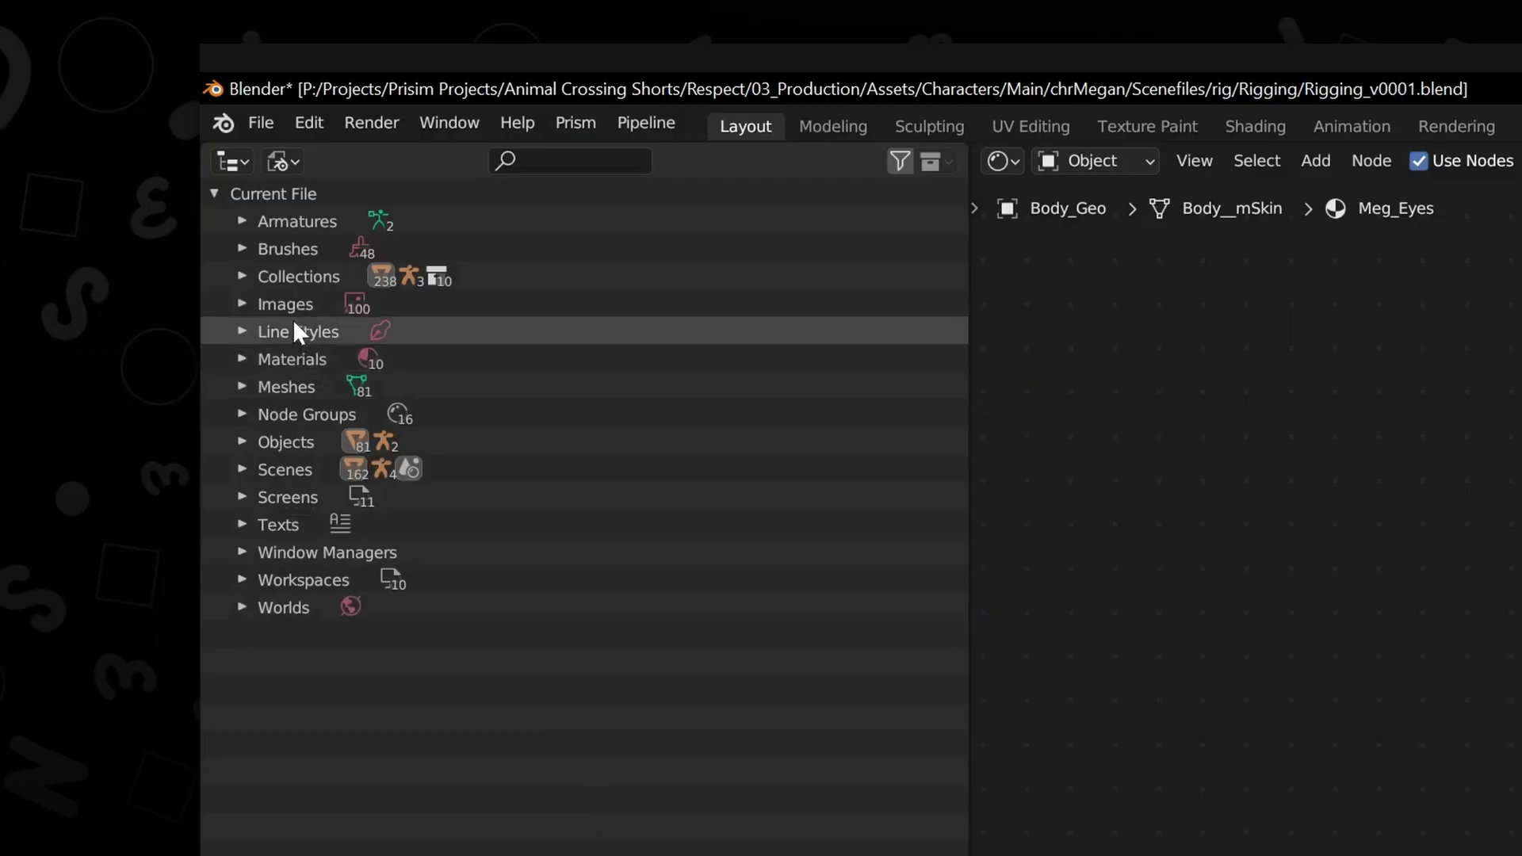
{"action": "left_click", "coordinate": [300, 304]}
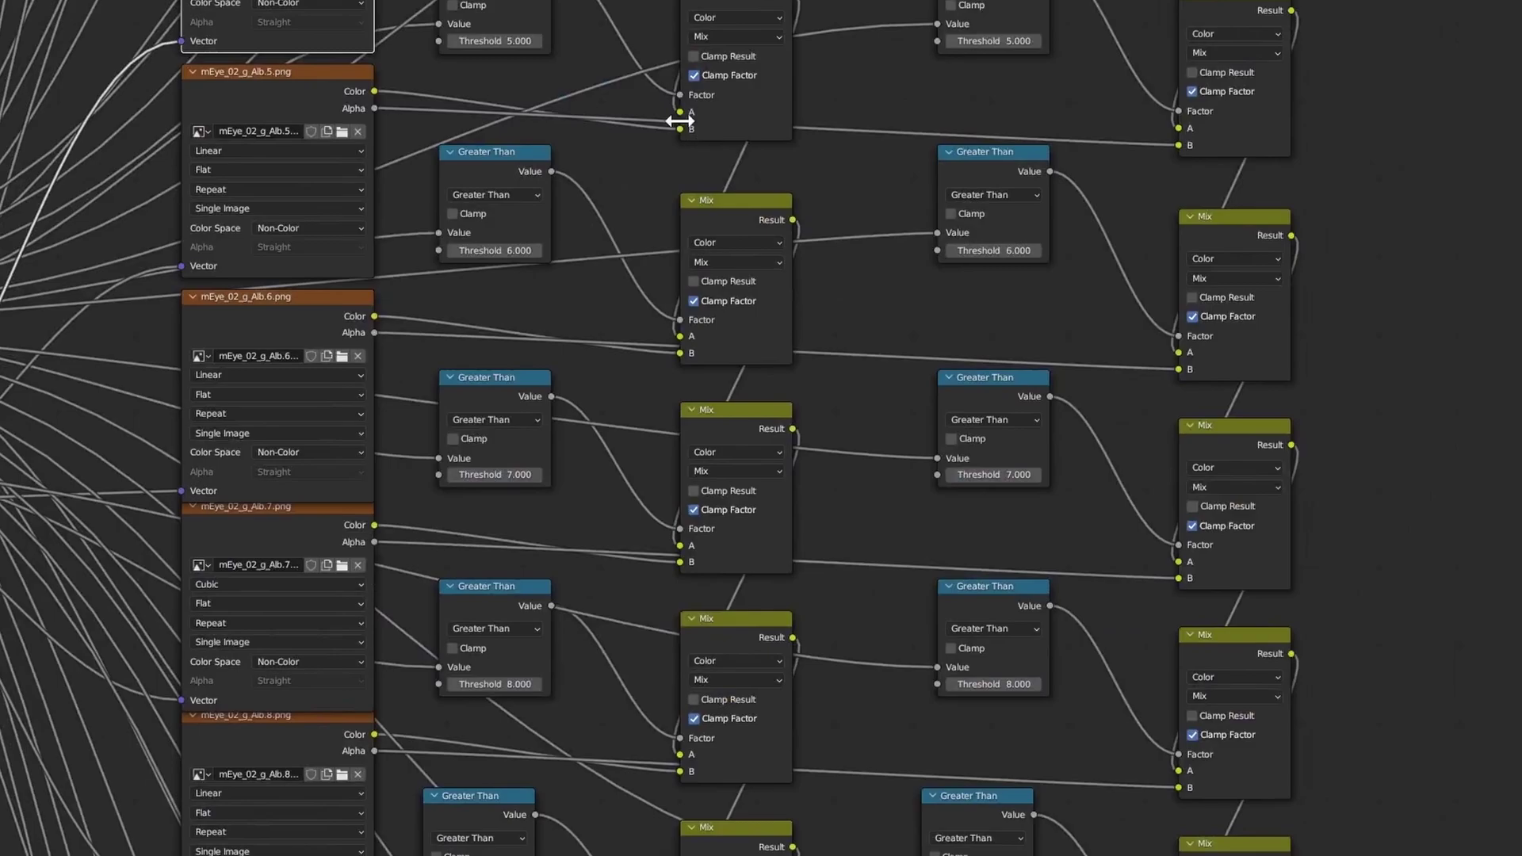
{"action": "middle_click_drag", "start_coordinate": [680, 120], "coordinate": [487, 177]}
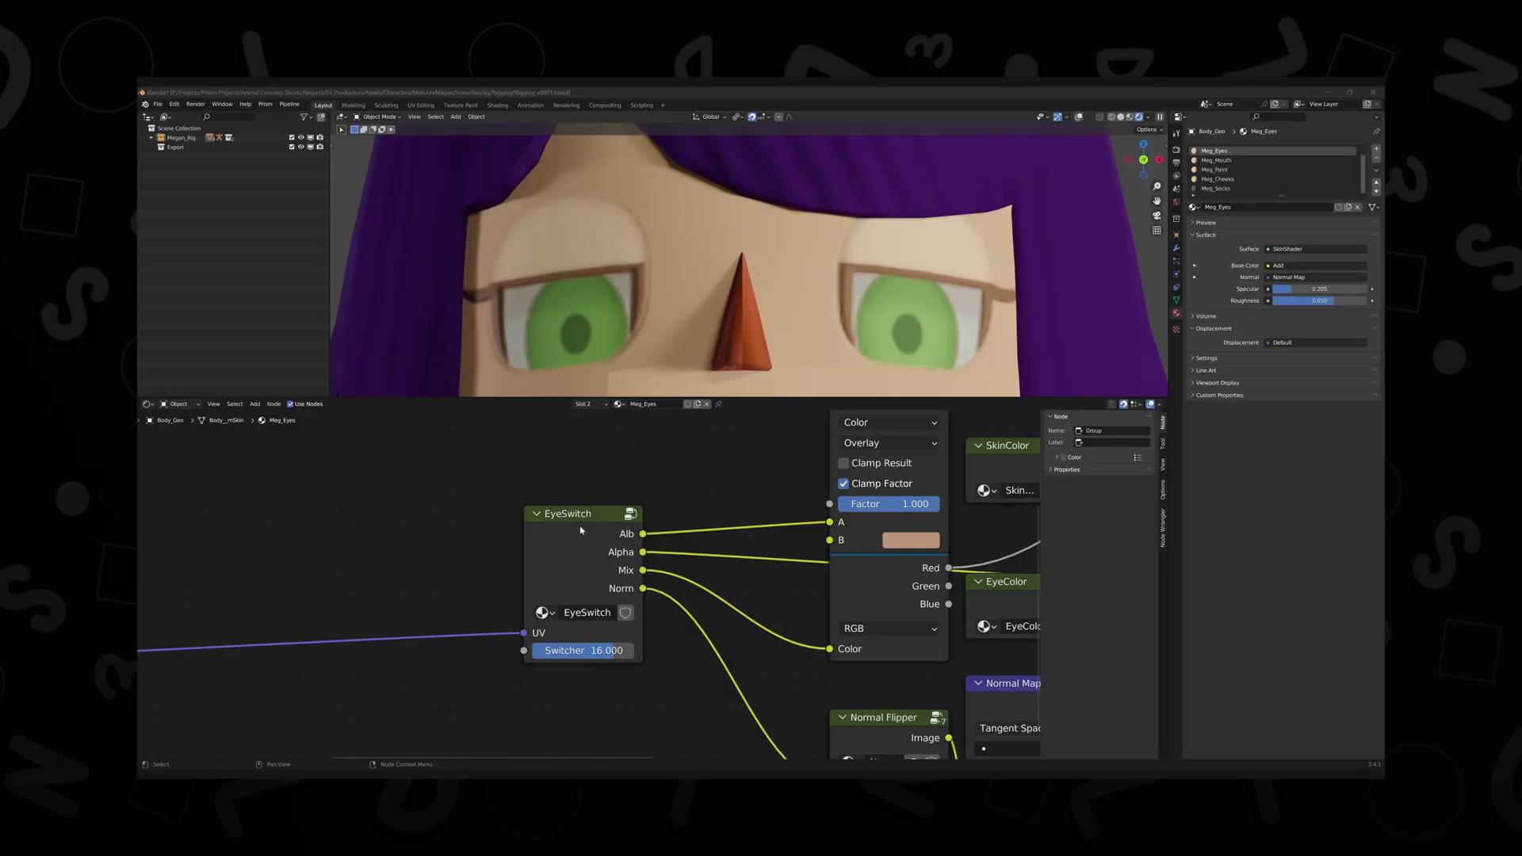
Step: Drag the EyeSwitch Switcher from 16.000 down to about 5.5 to close Megan's eyes
{"action": "mouse_move", "coordinate": [605, 655]}
{"action": "left_mouse_down"}
{"action": "mouse_move", "coordinate": [547, 655]}
{"action": "mouse_move", "coordinate": [587, 654]}
{"action": "left_mouse_up"}
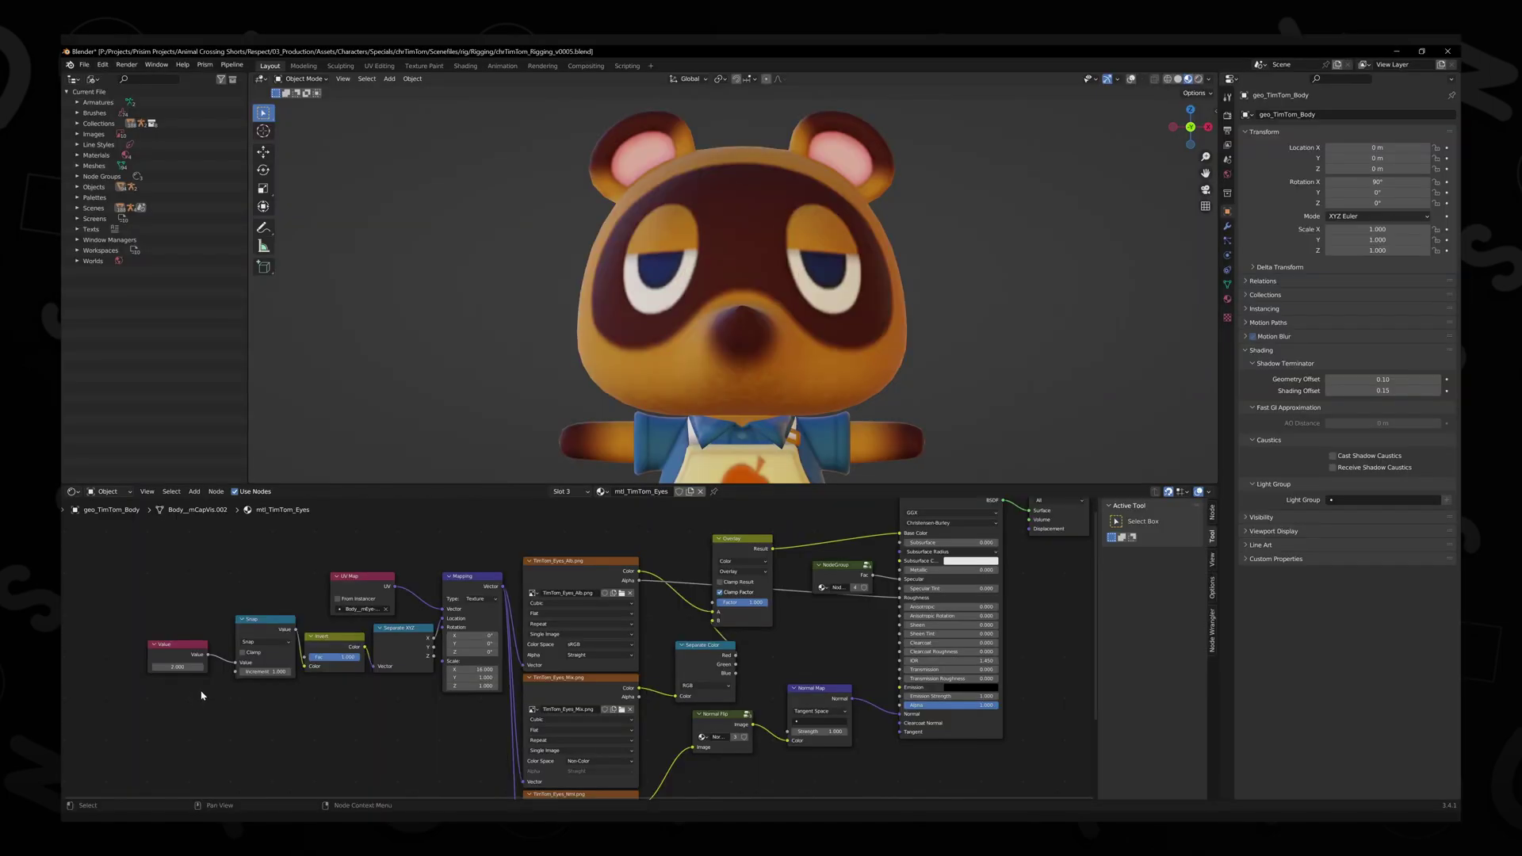
Step: Raise Tom Nook's eye Value to 3, then 4, and expand the file's image list
{"action": "left_click_drag", "start_coordinate": [182, 668], "coordinate": [207, 703]}
{"action": "type", "text": "4"}
{"action": "key", "text": "Return"}
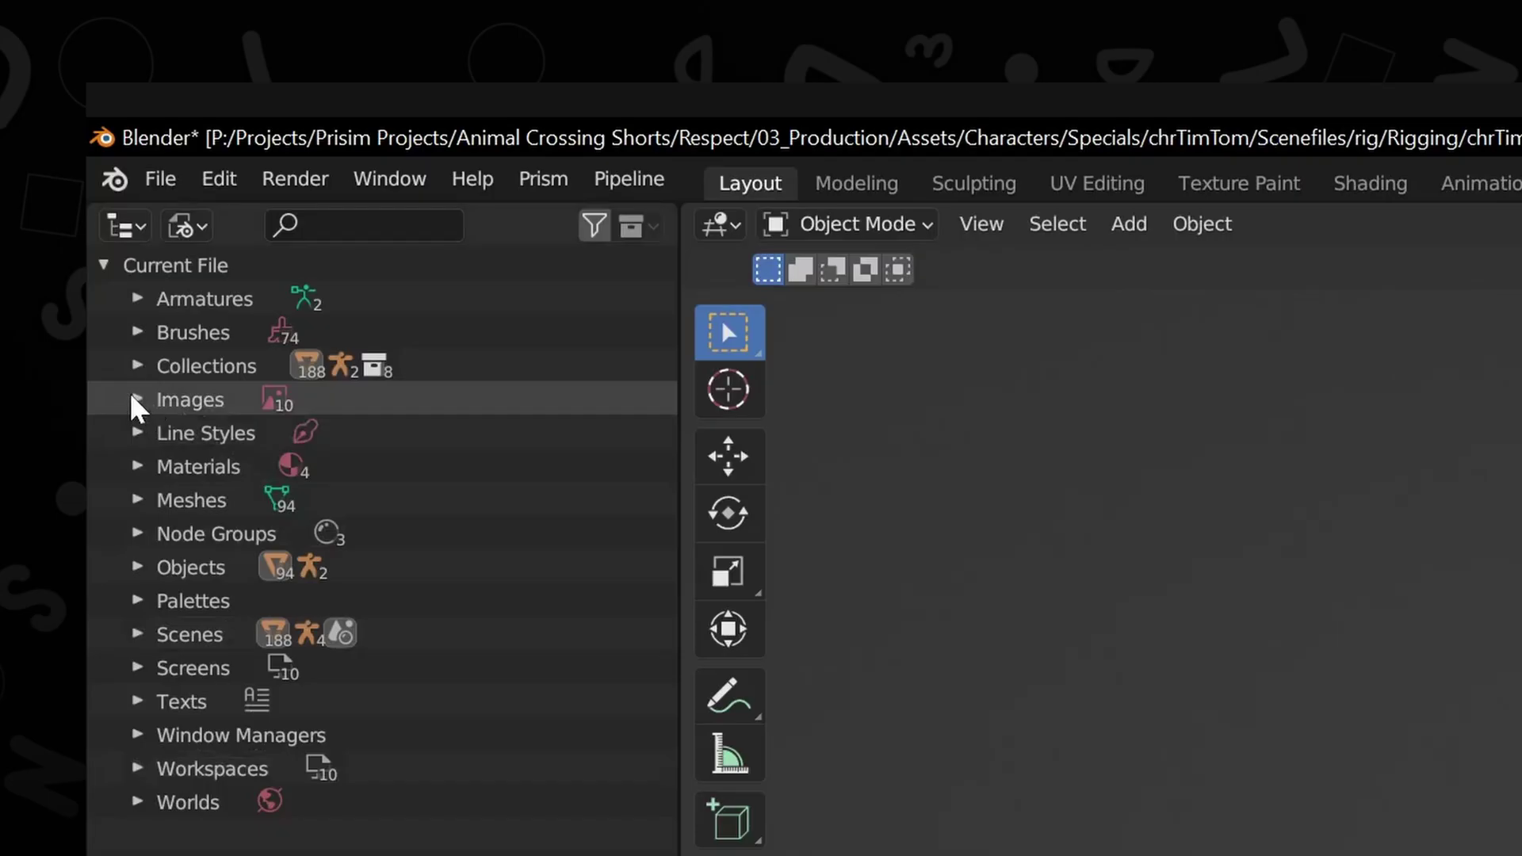
{"action": "left_click", "coordinate": [77, 134]}
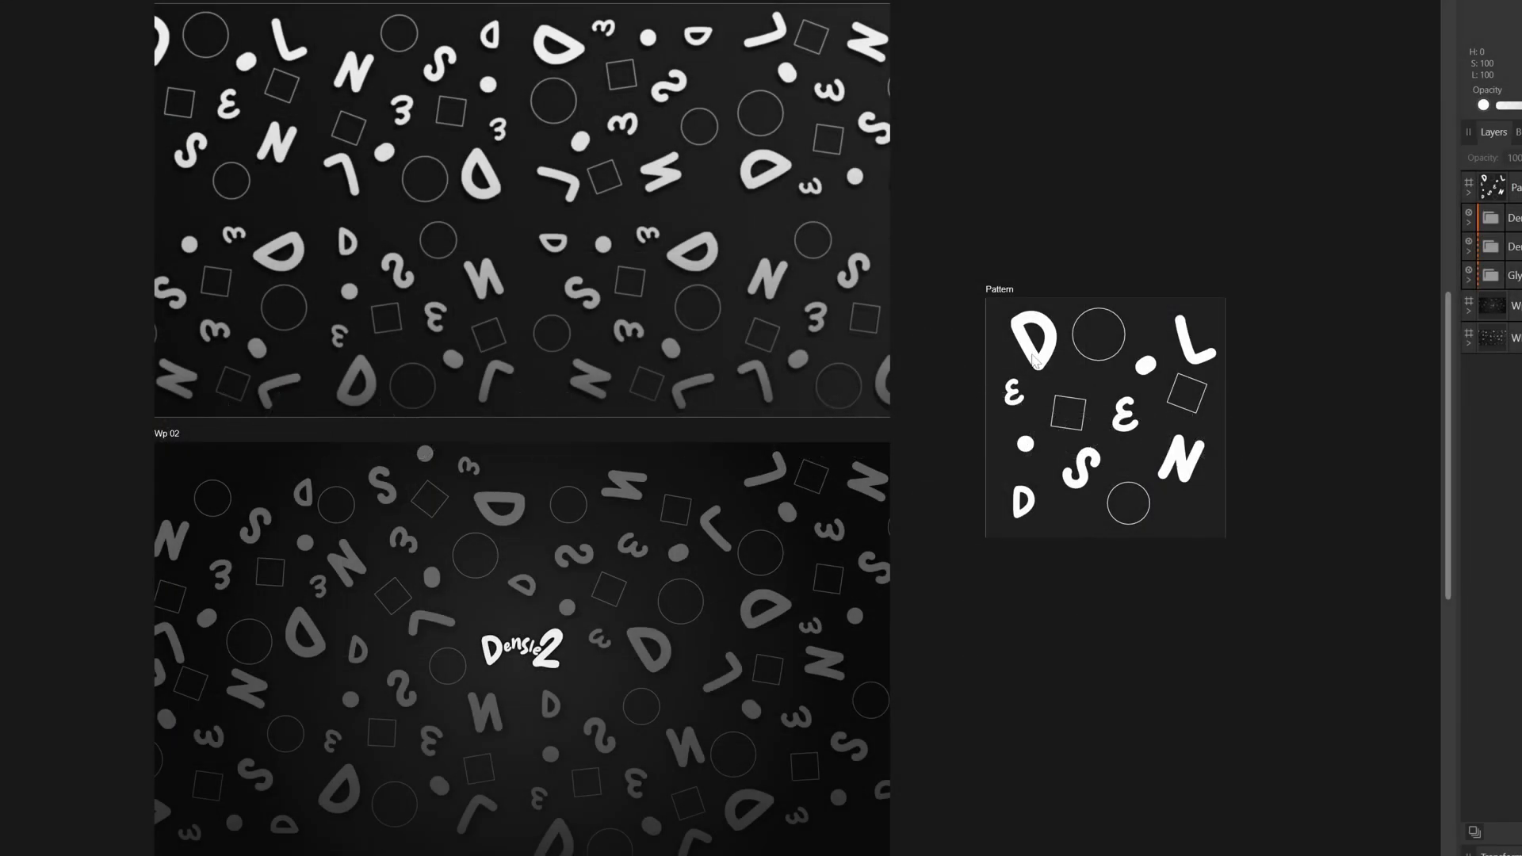
Step: Place the 16 mEye_TT_Alb textures, auto-distribute them horizontally into one strip, and export it
{"action": "left_click", "coordinate": [1039, 362]}
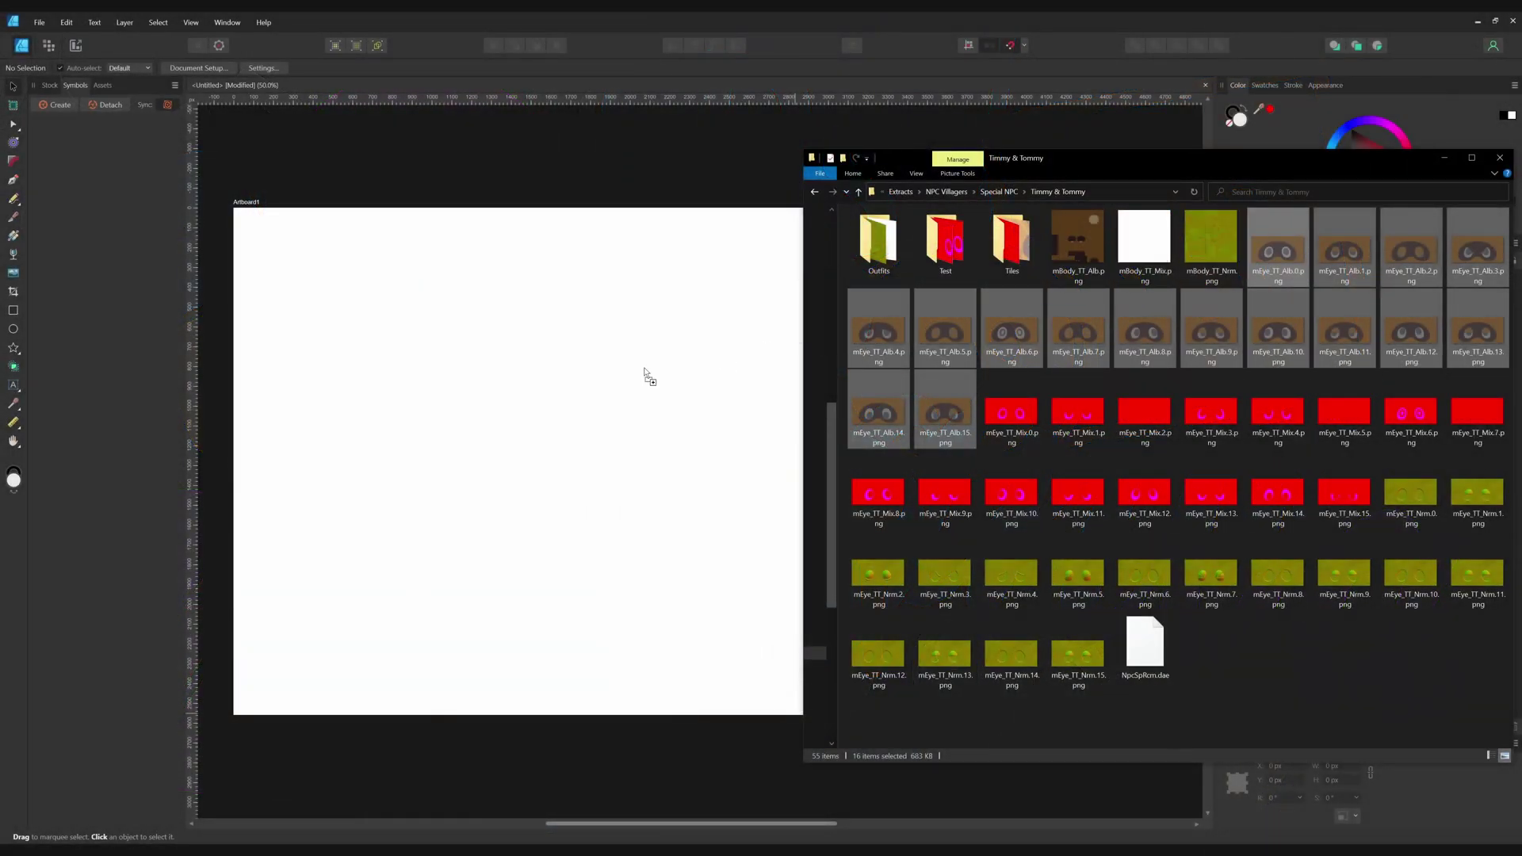
{"action": "left_click_drag", "start_coordinate": [347, 435], "coordinate": [347, 434]}
{"action": "left_click", "coordinate": [852, 45]}
{"action": "left_click", "coordinate": [789, 115]}
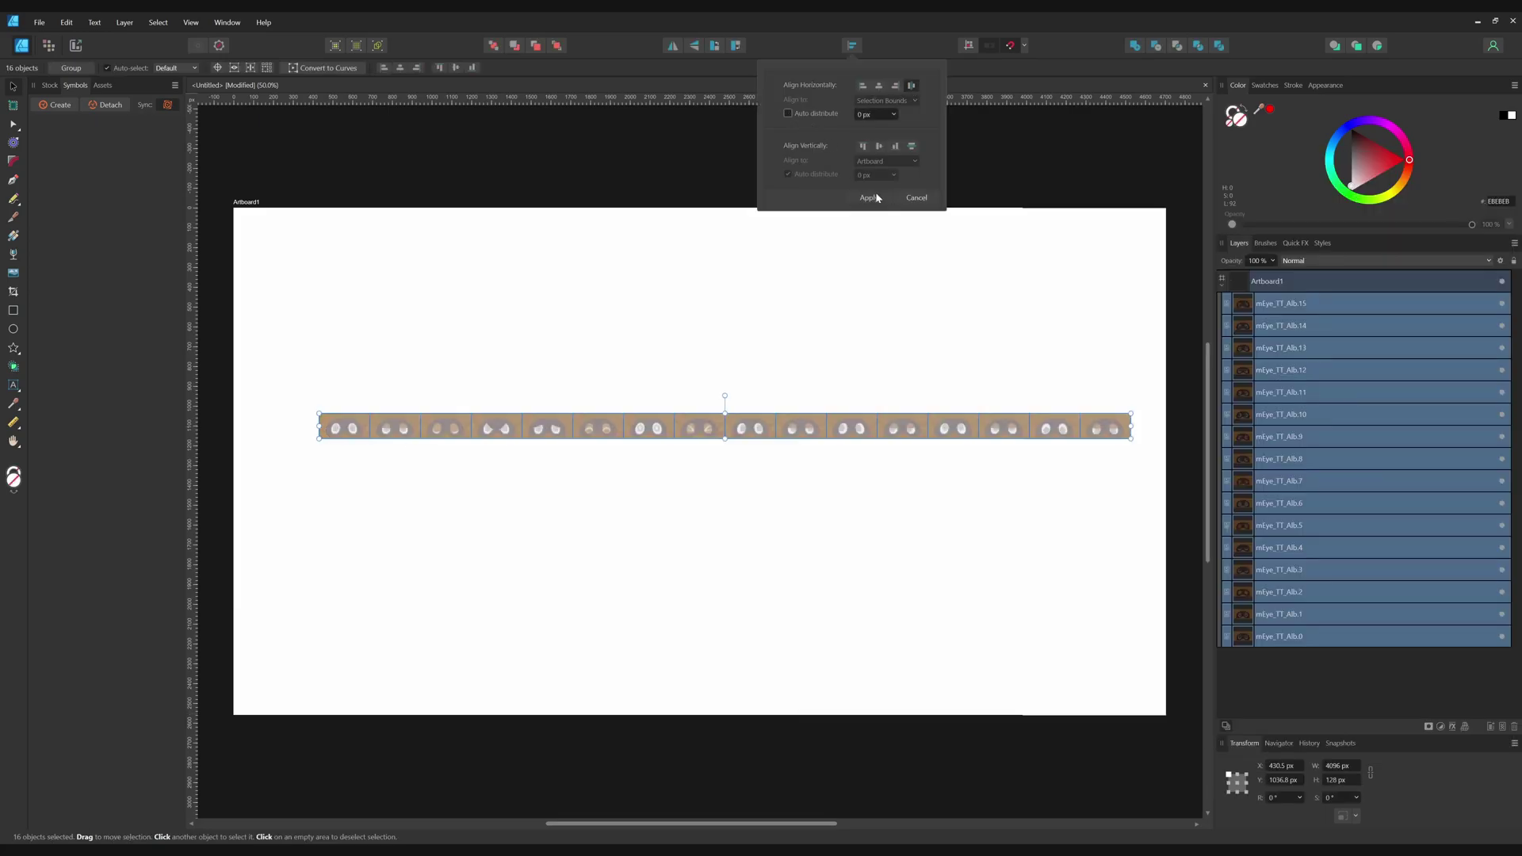
{"action": "left_click", "coordinate": [869, 198]}
{"action": "key", "text": "ctrl+alt+shift+w"}
{"action": "left_click", "coordinate": [845, 670]}
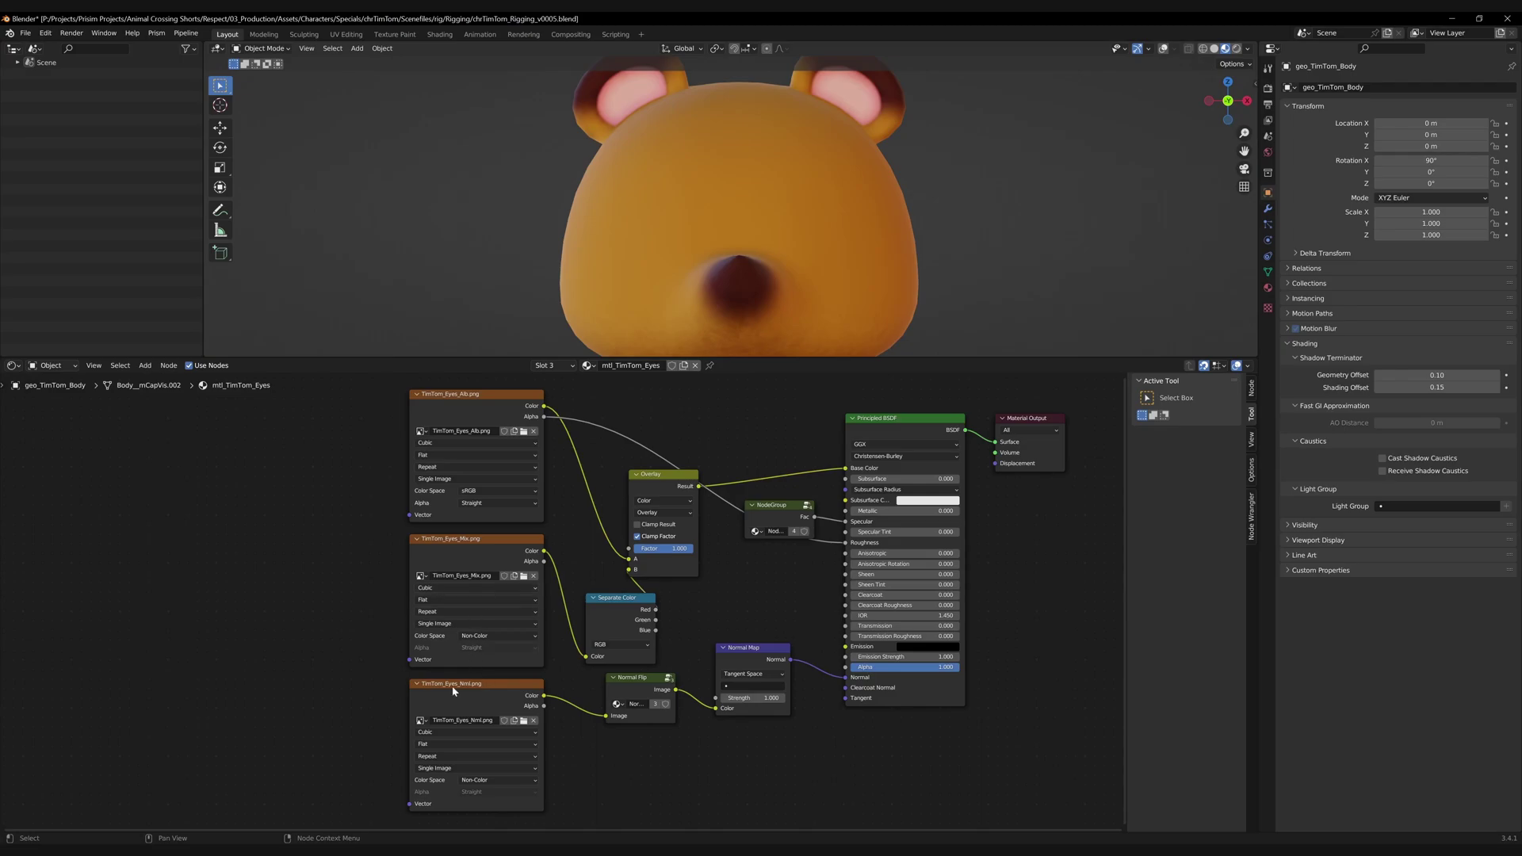
Step: Add a Mapping node and set its type to Texture
{"action": "mouse_move", "coordinate": [161, 636]}
{"action": "left_mouse_down"}
{"action": "mouse_move", "coordinate": [413, 658]}
{"action": "mouse_move", "coordinate": [159, 652]}
{"action": "left_mouse_up"}
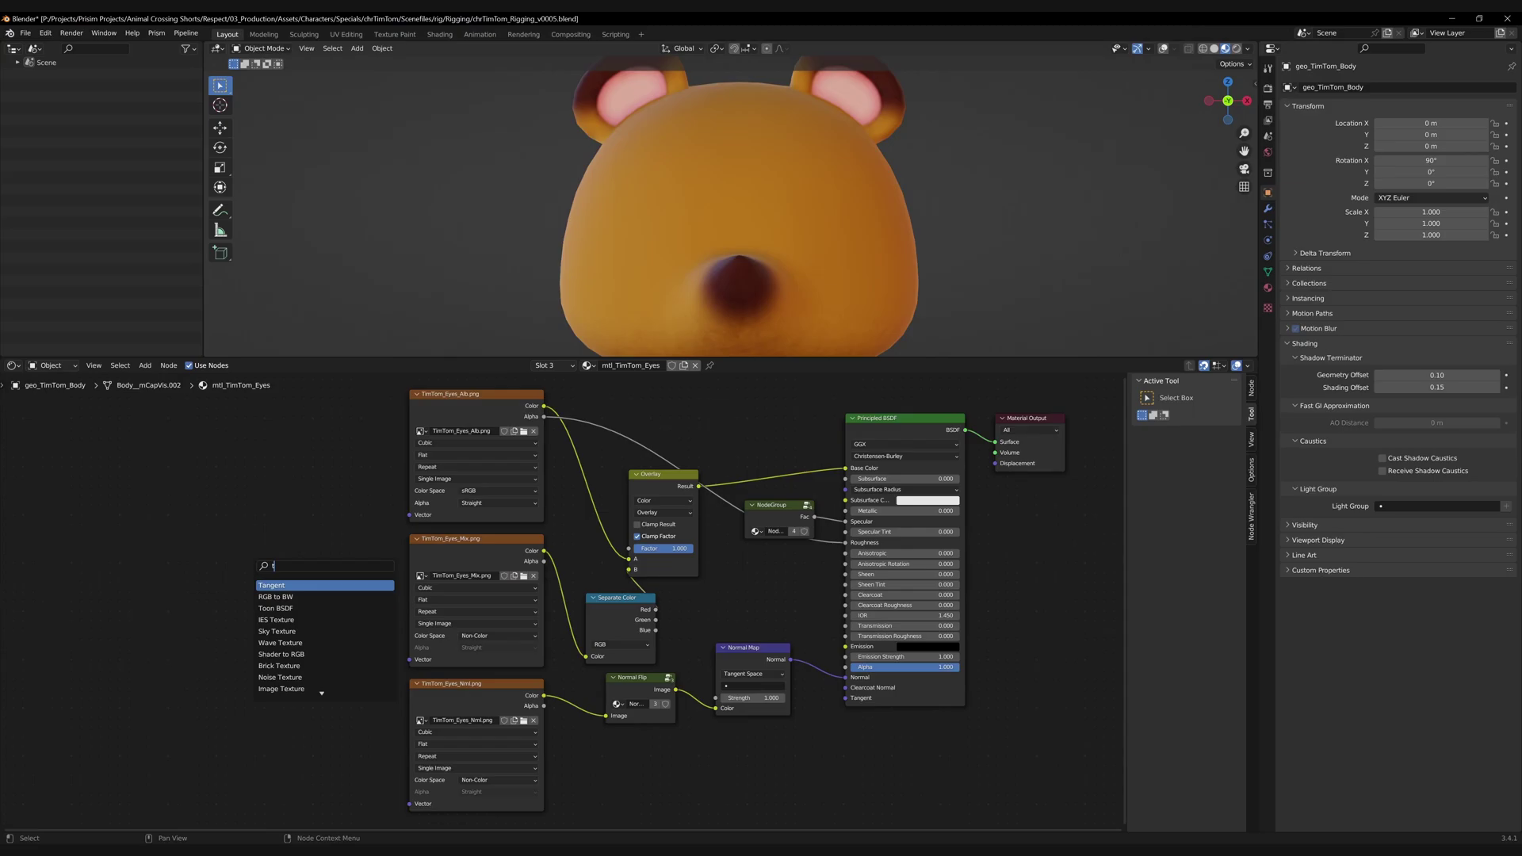
{"action": "key", "text": "BackSpace"}
{"action": "type", "text": "mapping"}
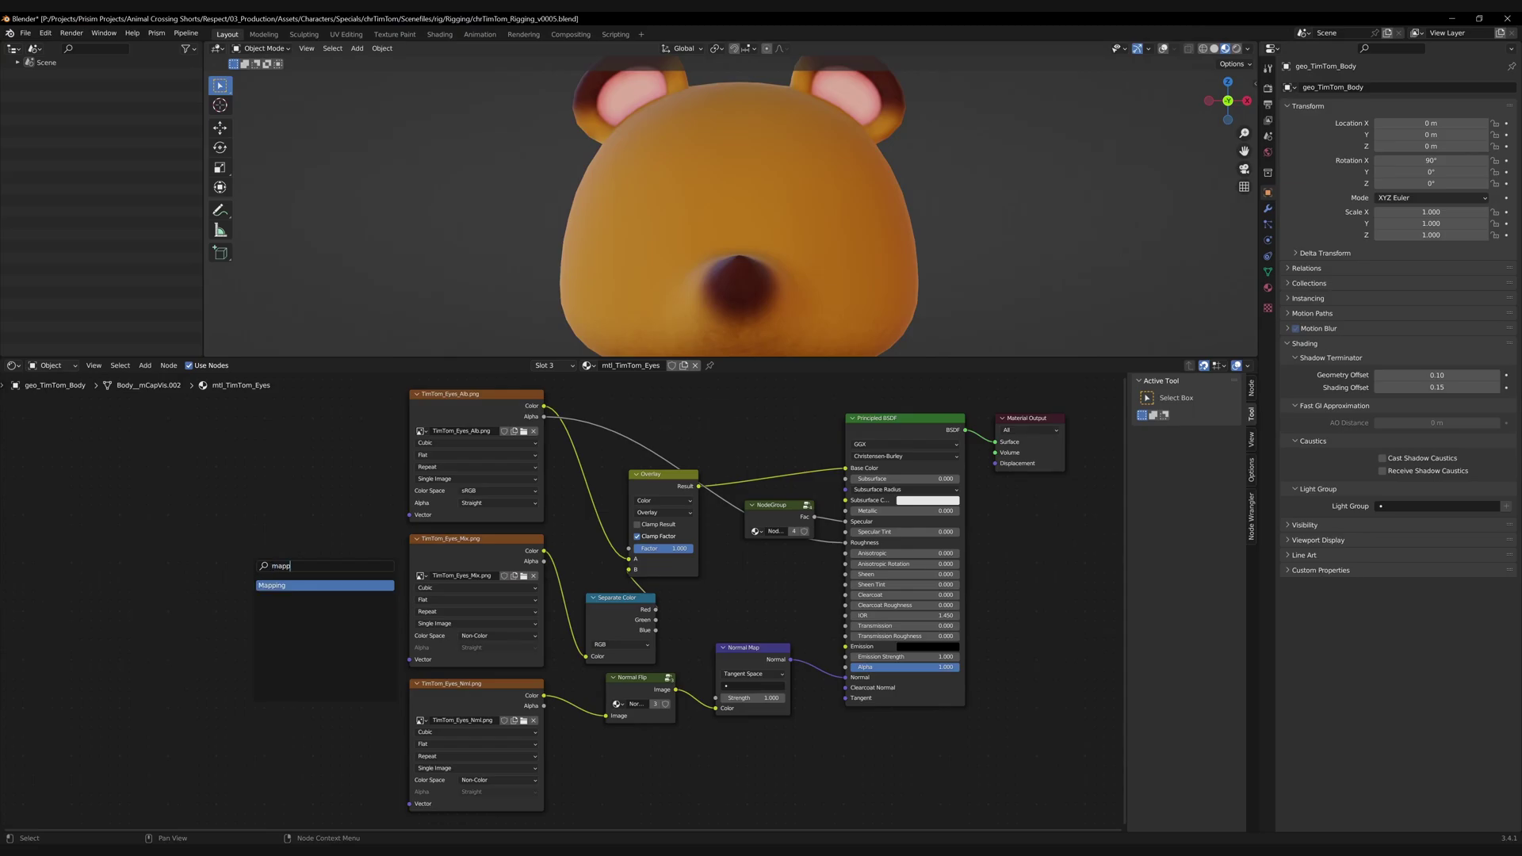
{"action": "key", "text": "Return"}
{"action": "left_click", "coordinate": [864, 269]}
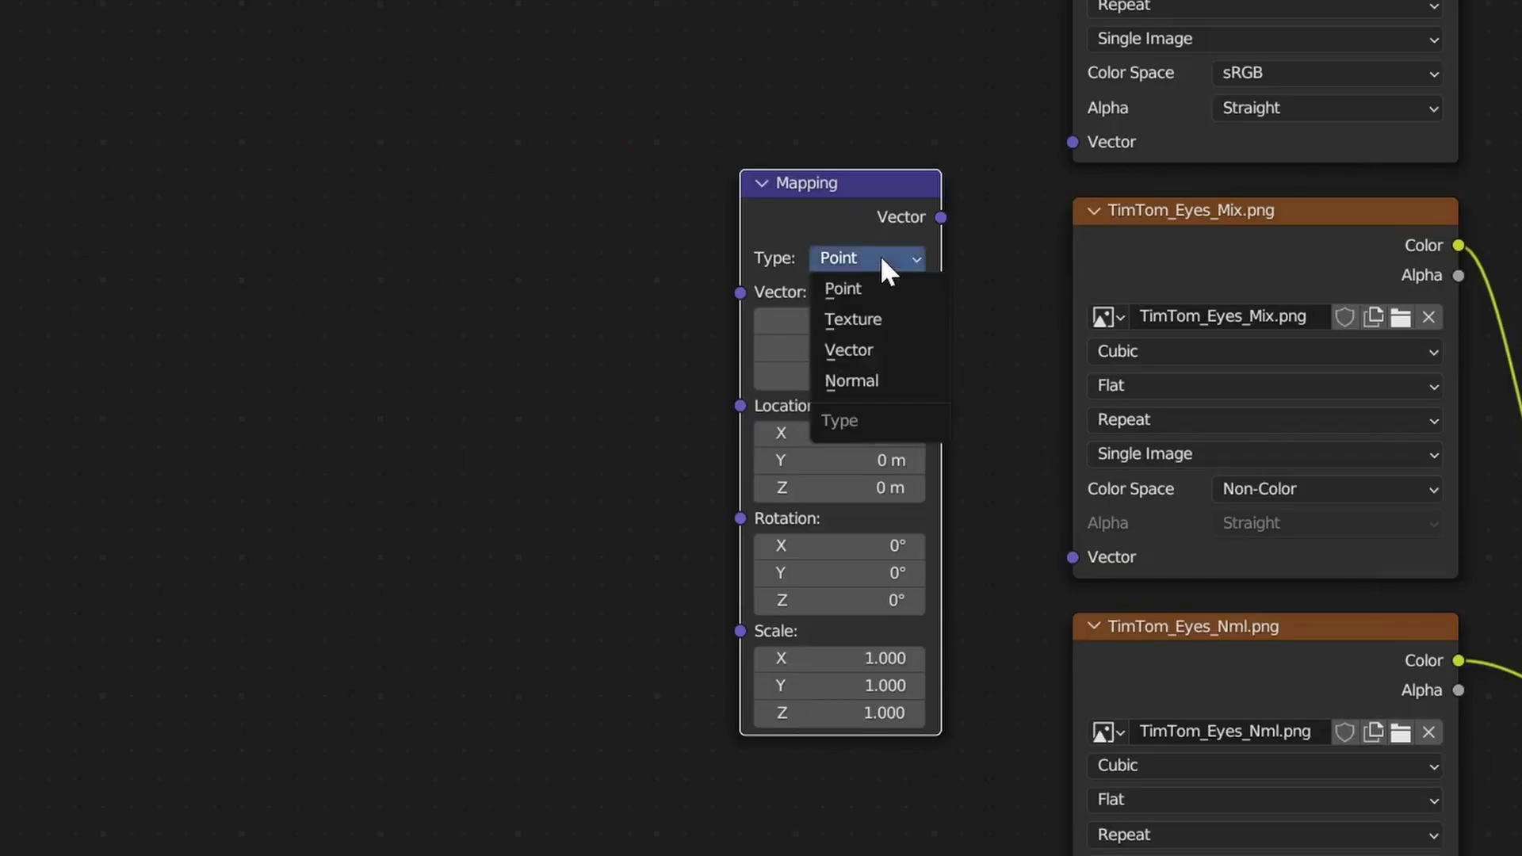
{"action": "left_click", "coordinate": [882, 321]}
Step: Connect the Mapping output to all three image texture Vectors and set Scale X to 16
{"action": "right_click_drag", "start_coordinate": [867, 323], "coordinate": [1121, 824], "text": "alt"}
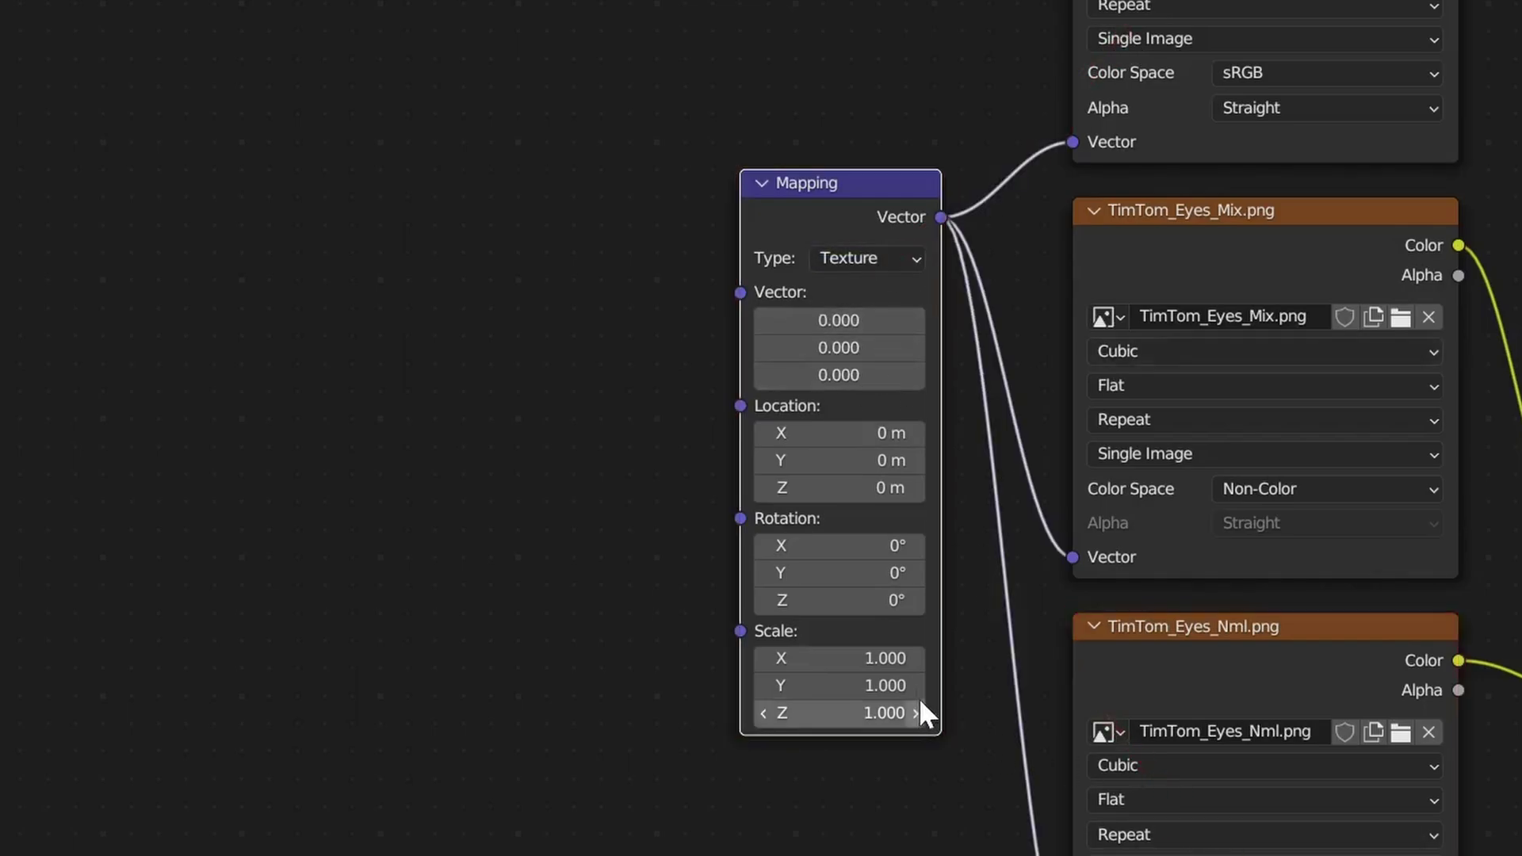
{"action": "left_click", "coordinate": [859, 658]}
{"action": "key", "text": "Return"}
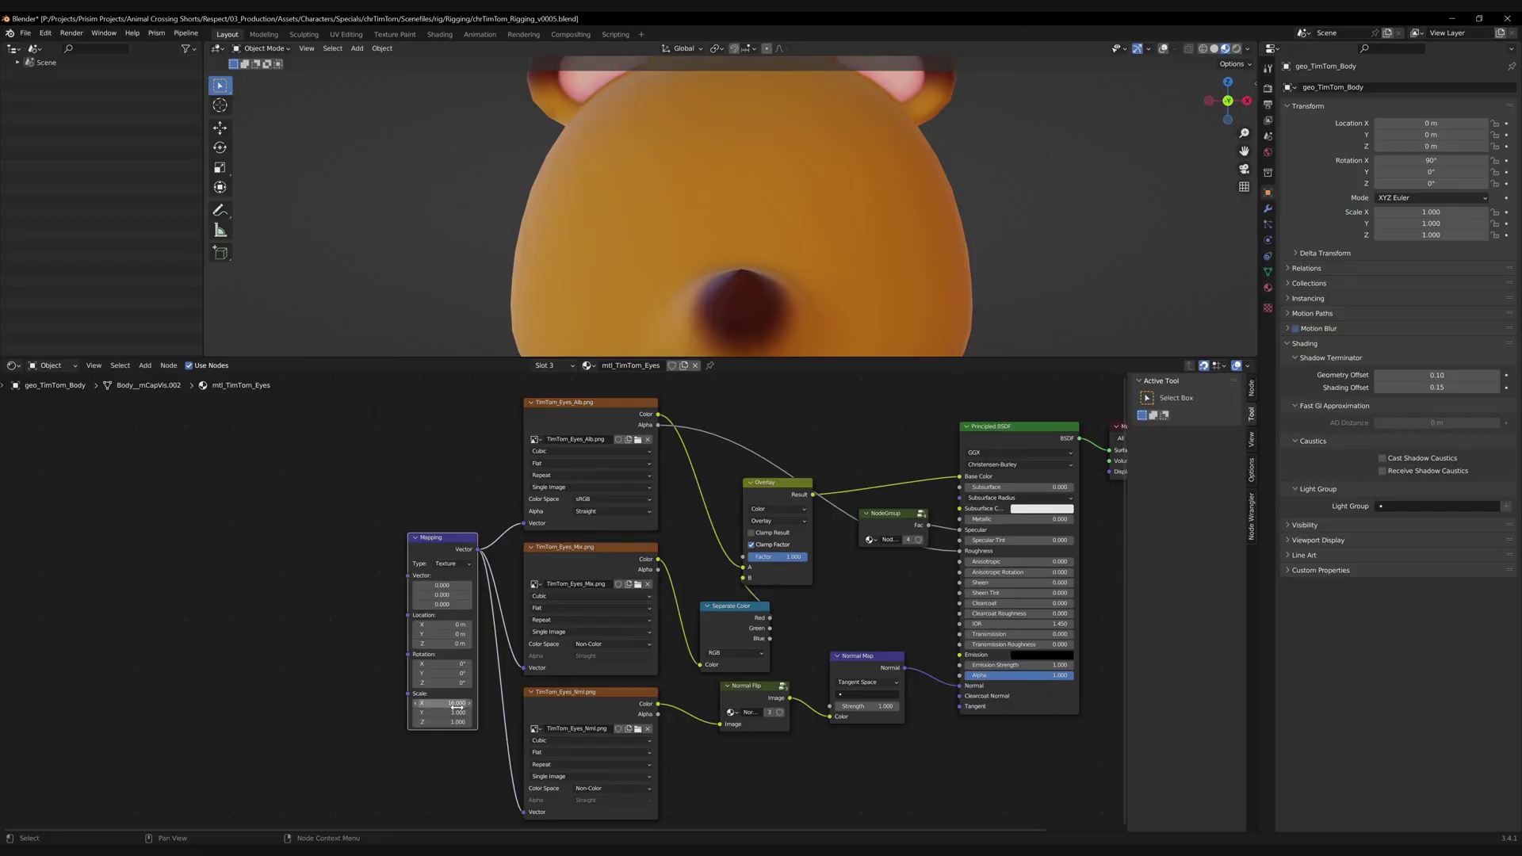
Step: Add a UV Map node using the eye UV map and link it to the Mapping Vector
{"action": "left_click", "coordinate": [362, 609]}
{"action": "key", "text": "shift+a"}
{"action": "type", "text": "u"}
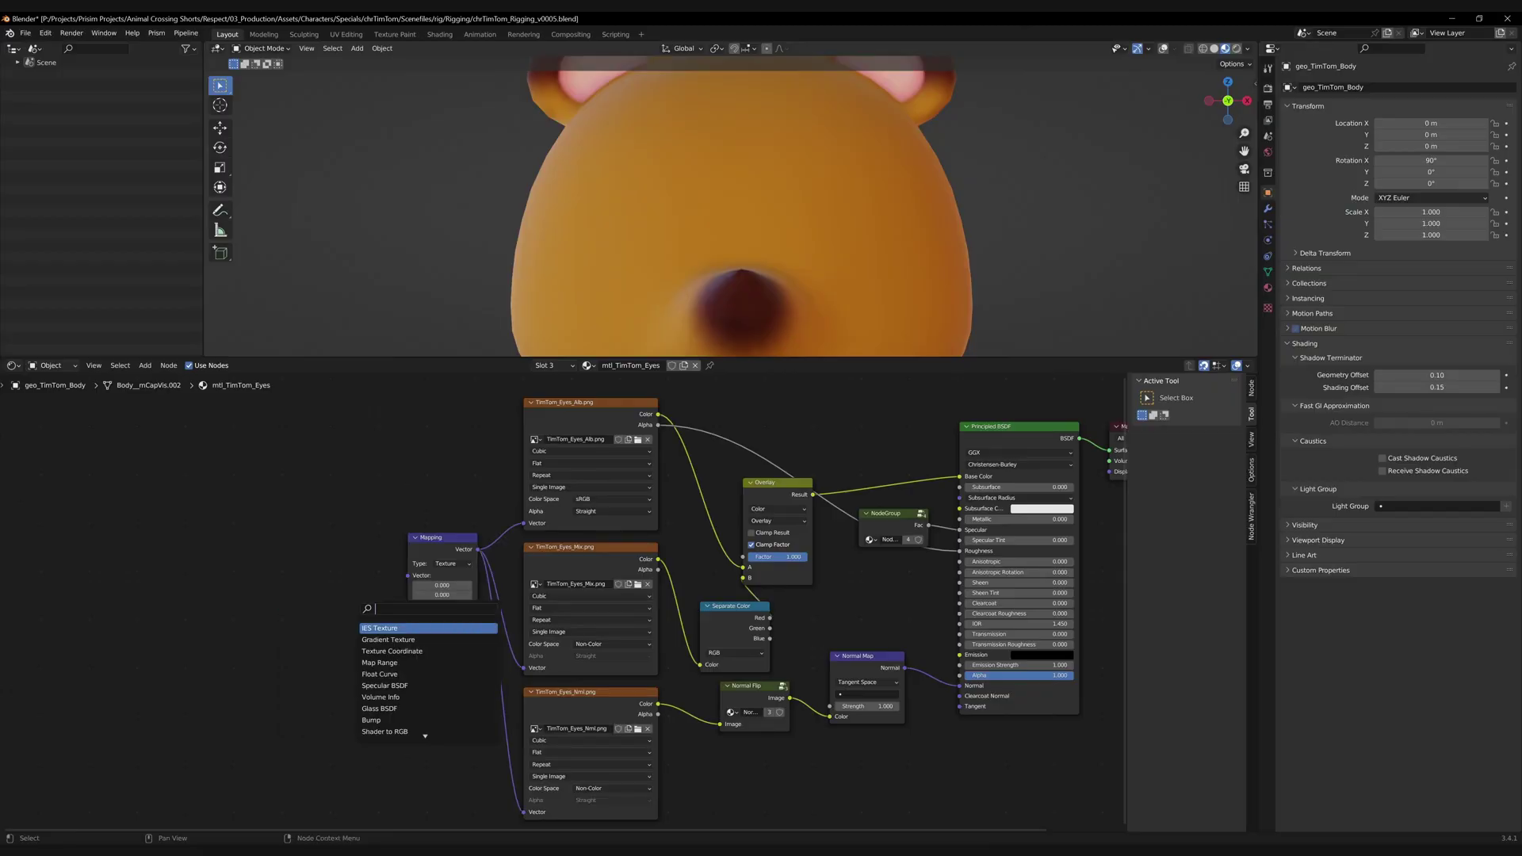
{"action": "type", "text": "b"}
{"action": "key", "text": "BackSpace"}
{"action": "type", "text": "v"}
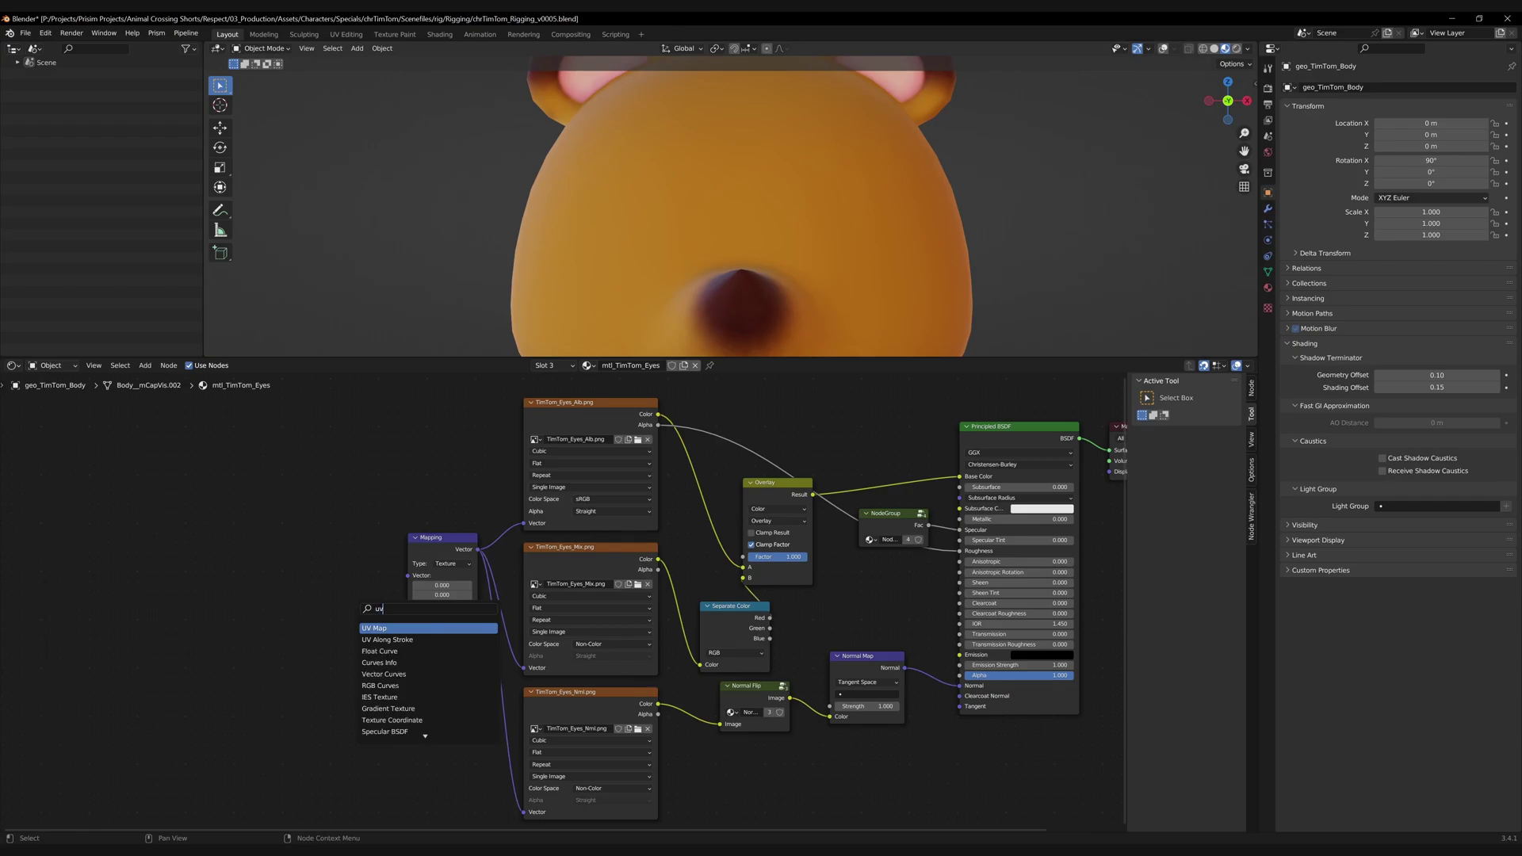
{"action": "key", "text": "Return"}
{"action": "left_click", "coordinate": [321, 590]}
{"action": "left_click", "coordinate": [325, 604]}
{"action": "left_click", "coordinate": [317, 639]}
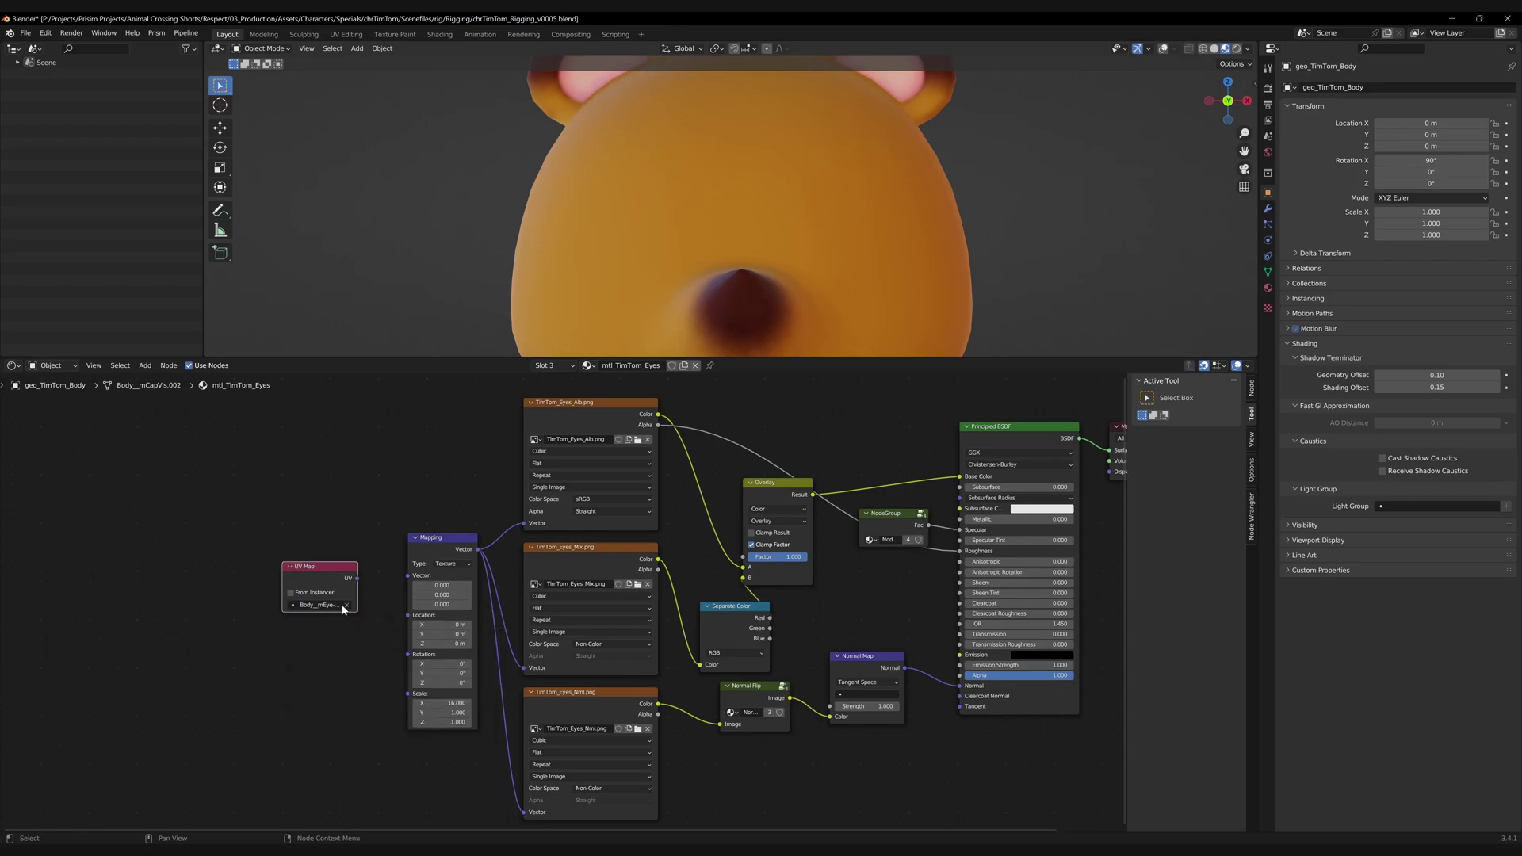
{"action": "left_click_drag", "start_coordinate": [357, 579], "coordinate": [409, 576]}
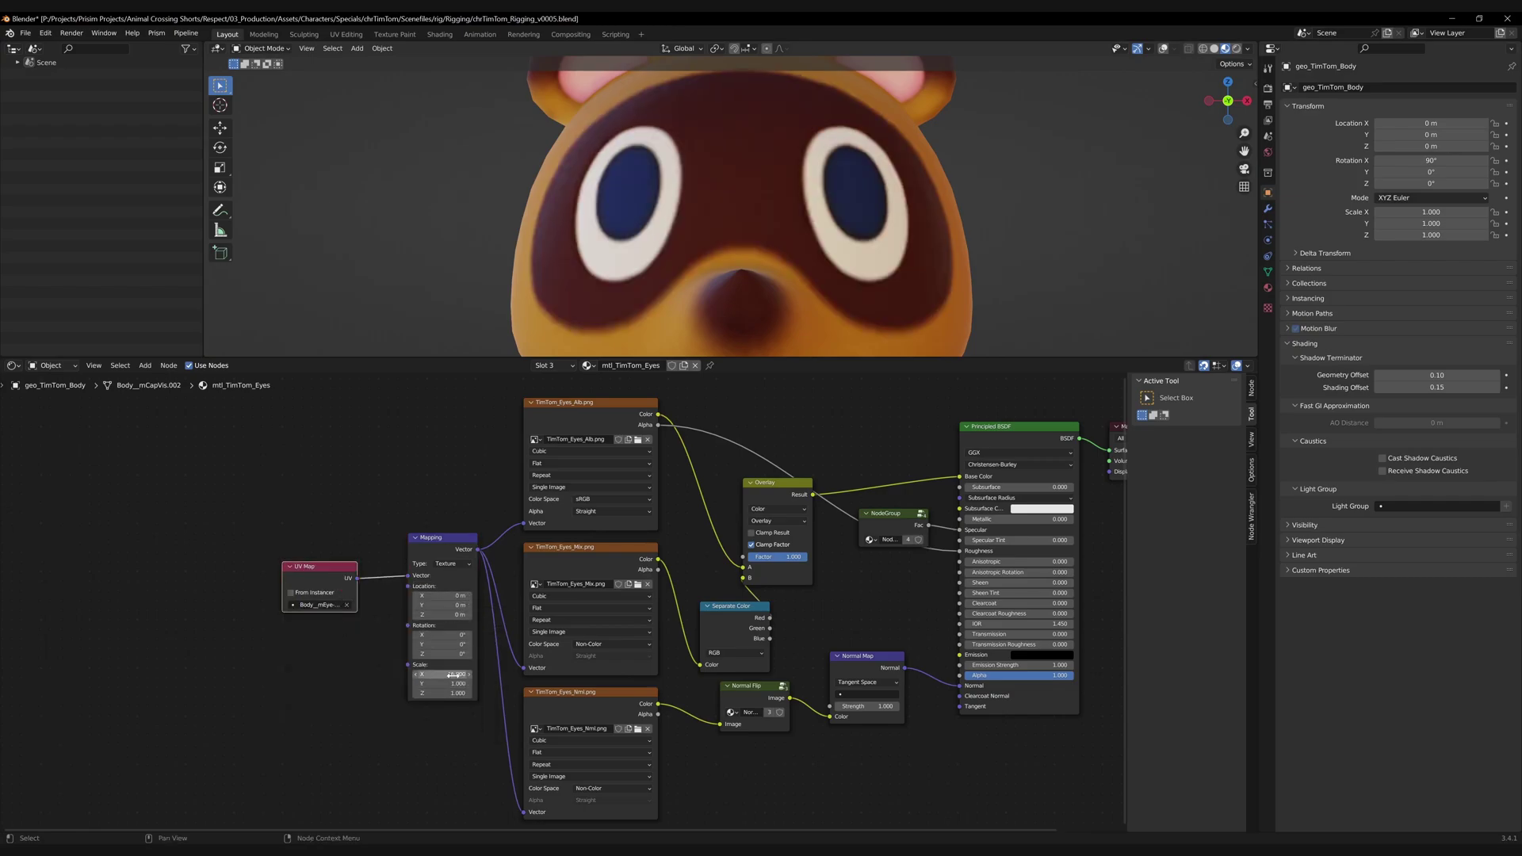
Step: Step through the strip by setting Mapping Location X to 1, then 2
{"action": "left_click", "coordinate": [440, 595]}
{"action": "type", "text": "1"}
{"action": "key", "text": "Return"}
{"action": "double_click", "coordinate": [444, 596]}
{"action": "type", "text": "2"}
{"action": "key", "text": "Return"}
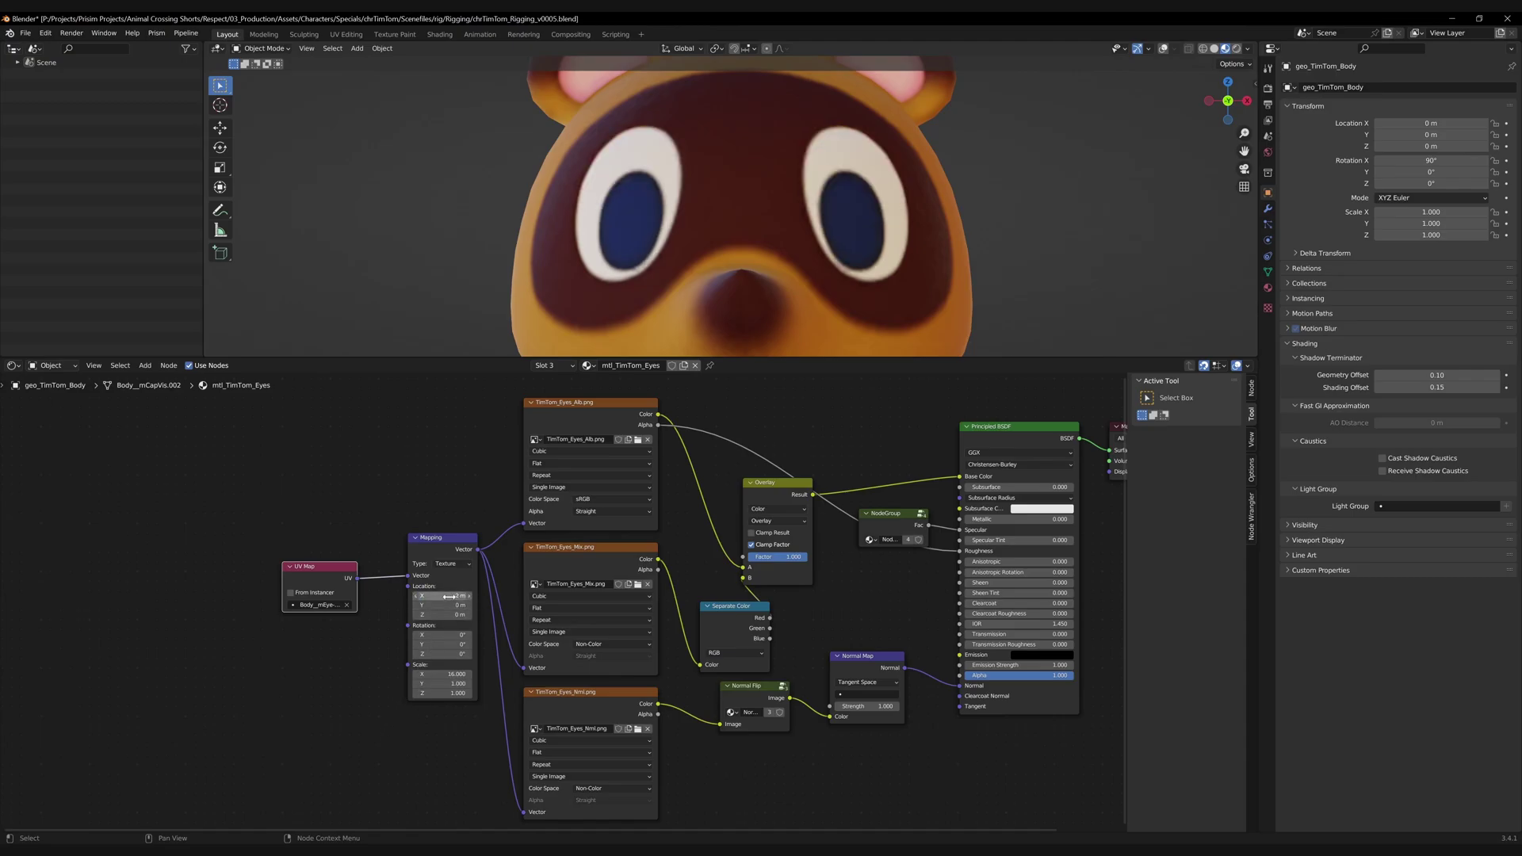
{"action": "scroll", "coordinate": [449, 596], "scroll_direction": "up", "scroll_amount": 1, "text": "ctrl"}
{"action": "key", "text": "Return"}
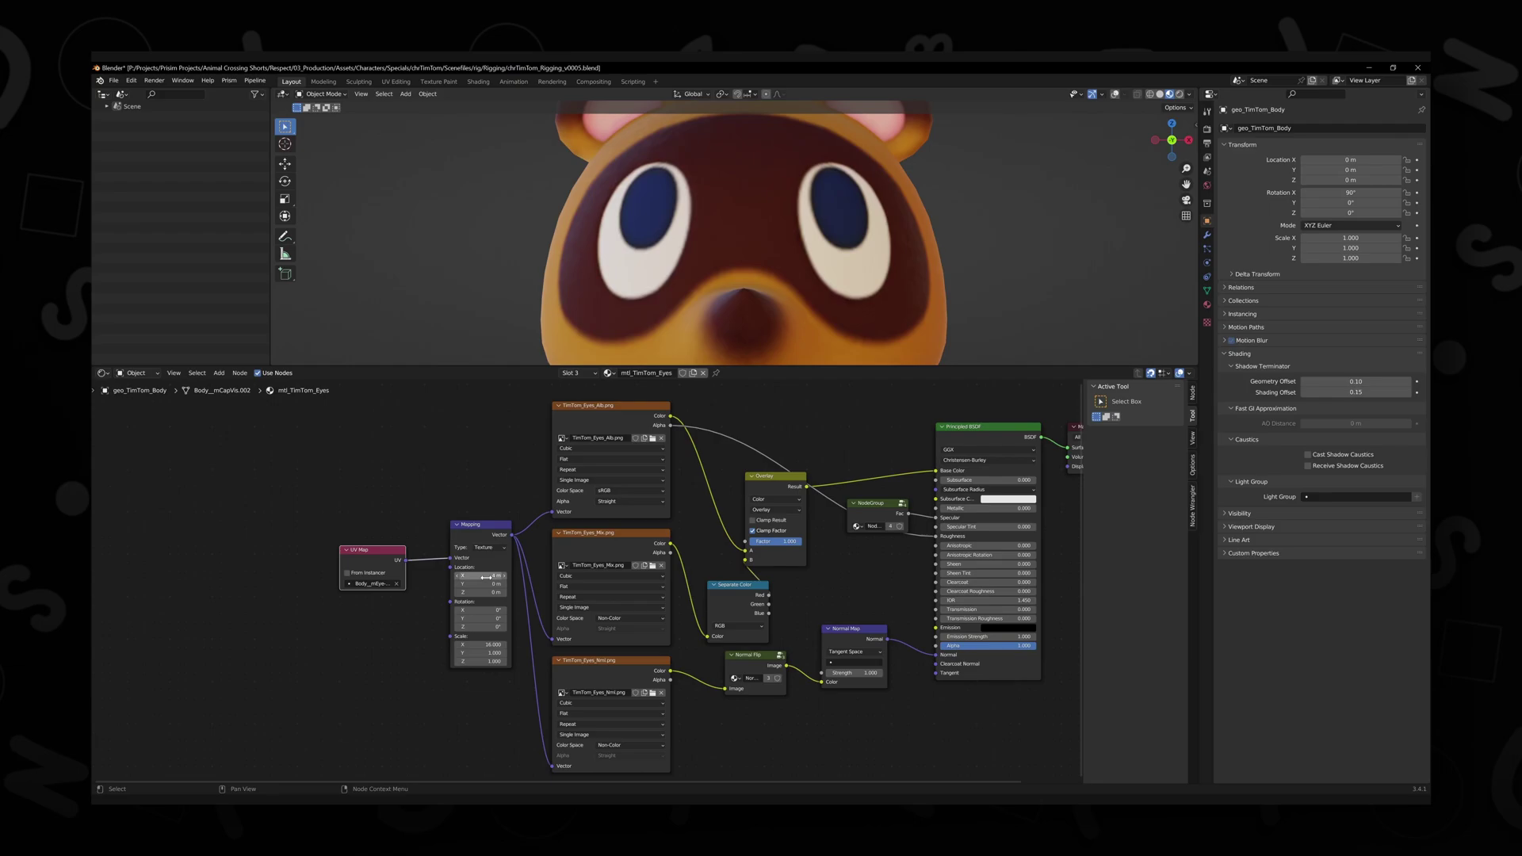
Step: Preview eye states by sliding Location X, then add a Value node set to 1
{"action": "scroll", "coordinate": [442, 595], "scroll_direction": "up", "scroll_amount": 1, "text": "ctrl"}
{"action": "scroll", "coordinate": [442, 595], "scroll_direction": "up", "scroll_amount": 1, "text": "ctrl"}
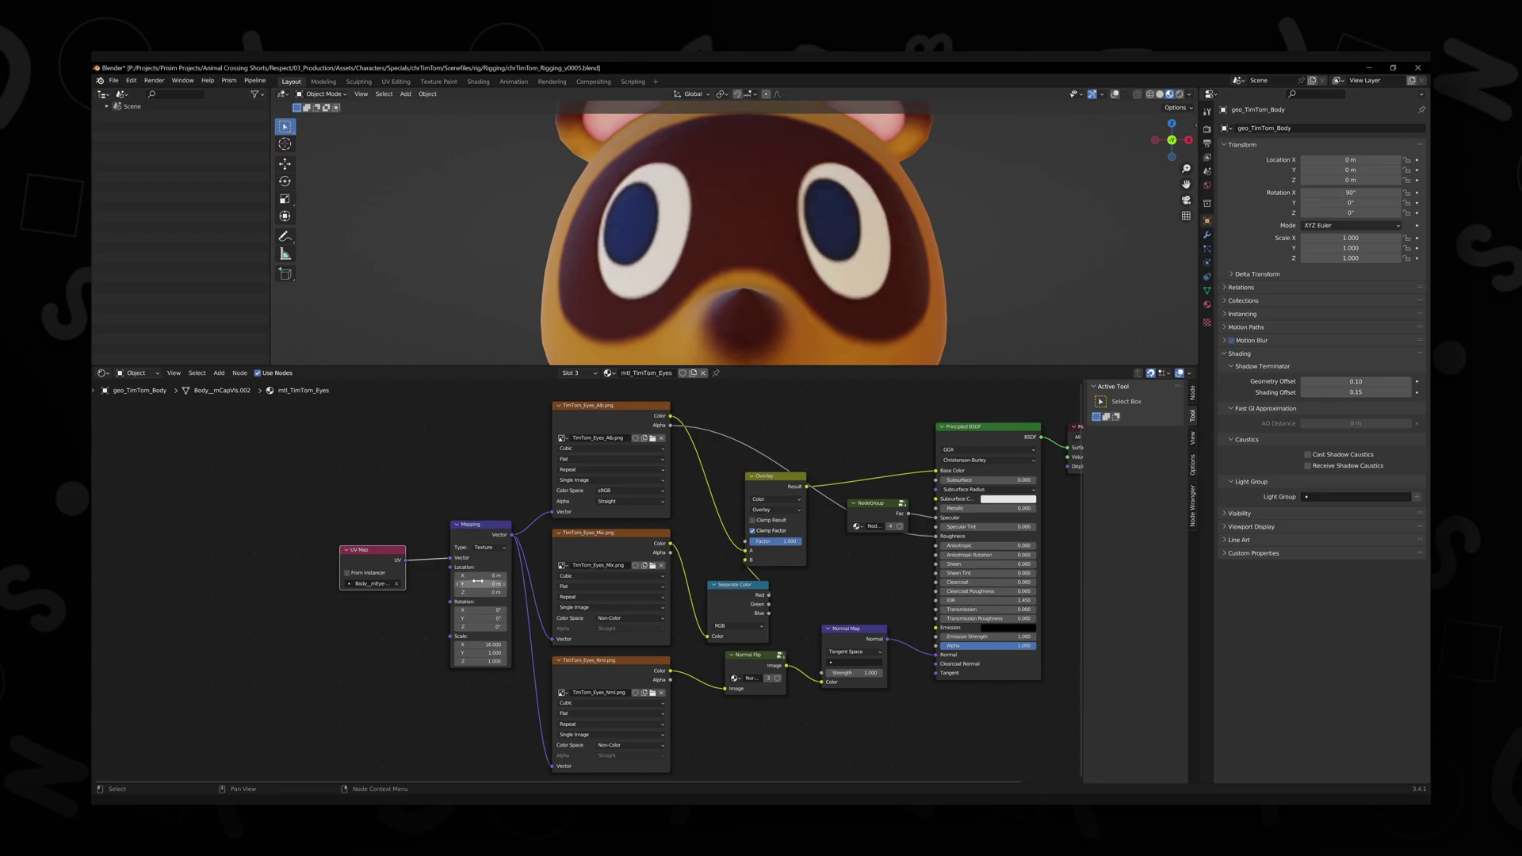
{"action": "left_click_drag", "start_coordinate": [477, 581], "coordinate": [485, 579]}
{"action": "key", "text": "shift+a"}
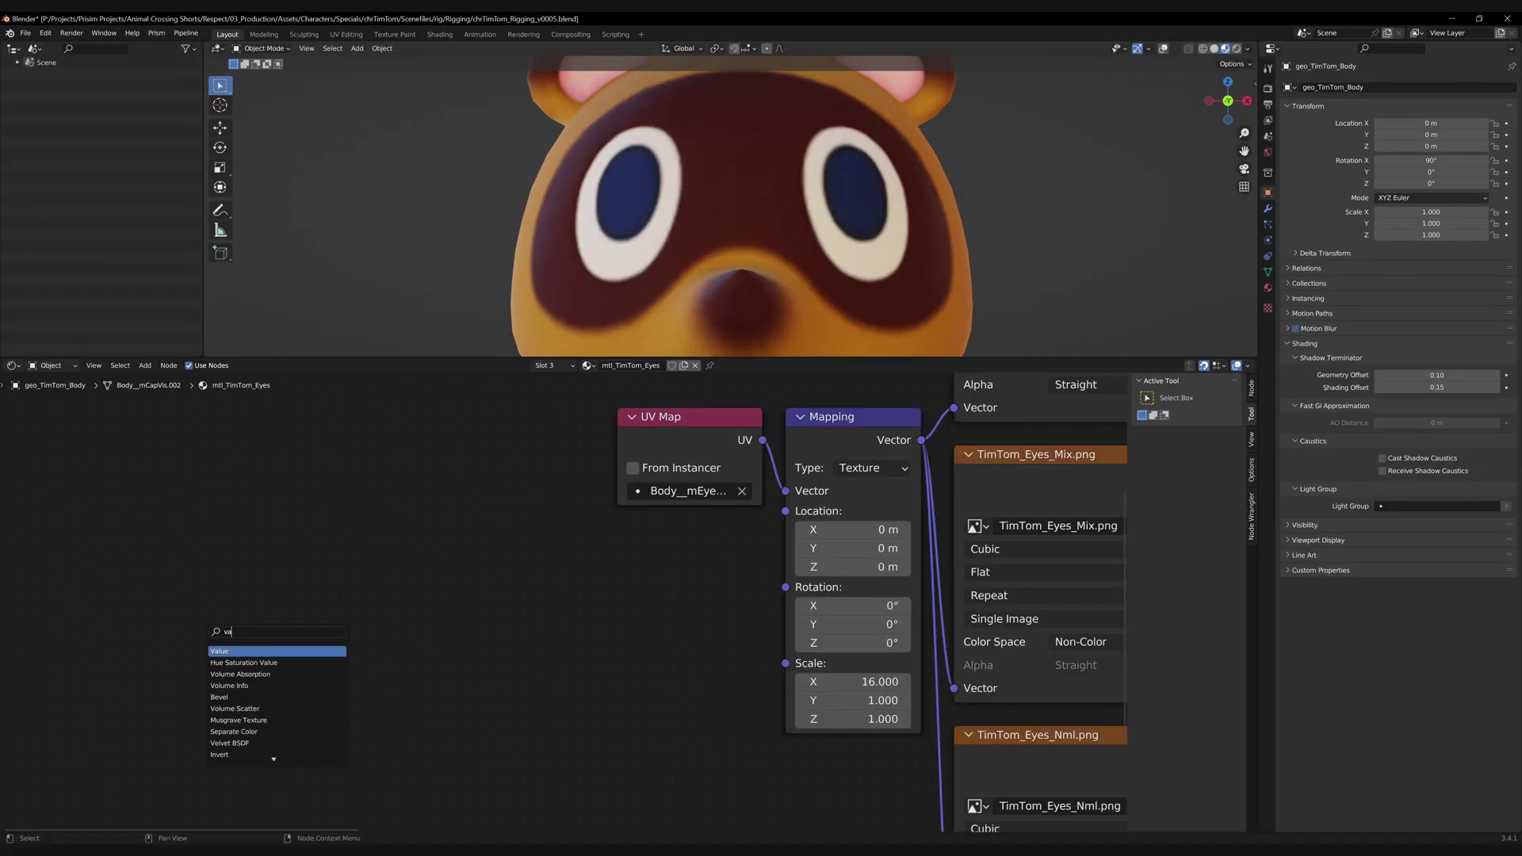
{"action": "type", "text": "valu"}
{"action": "key", "text": "Return"}
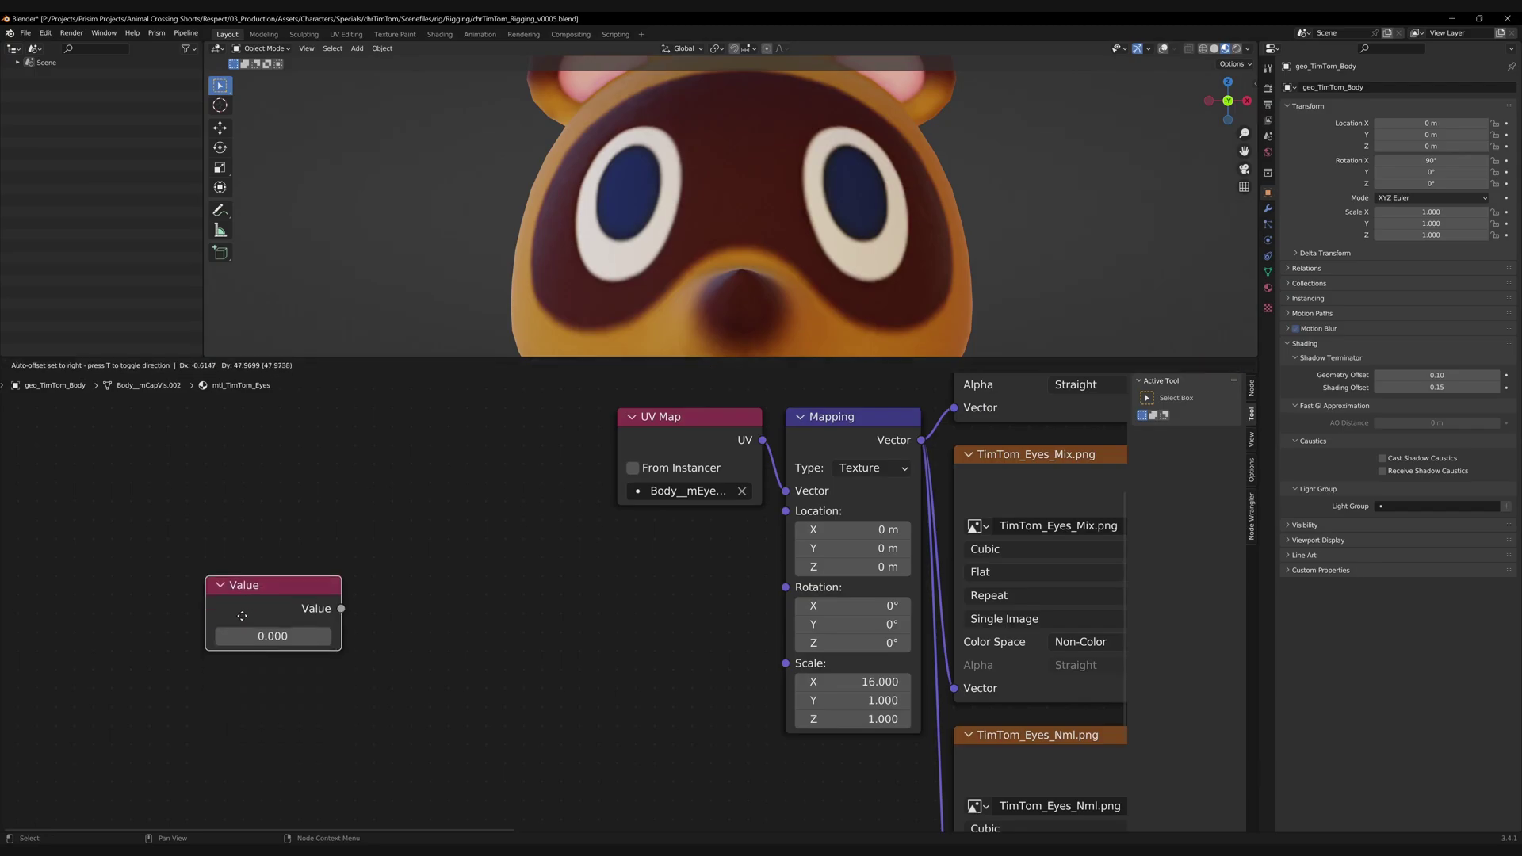
{"action": "left_click", "coordinate": [222, 616]}
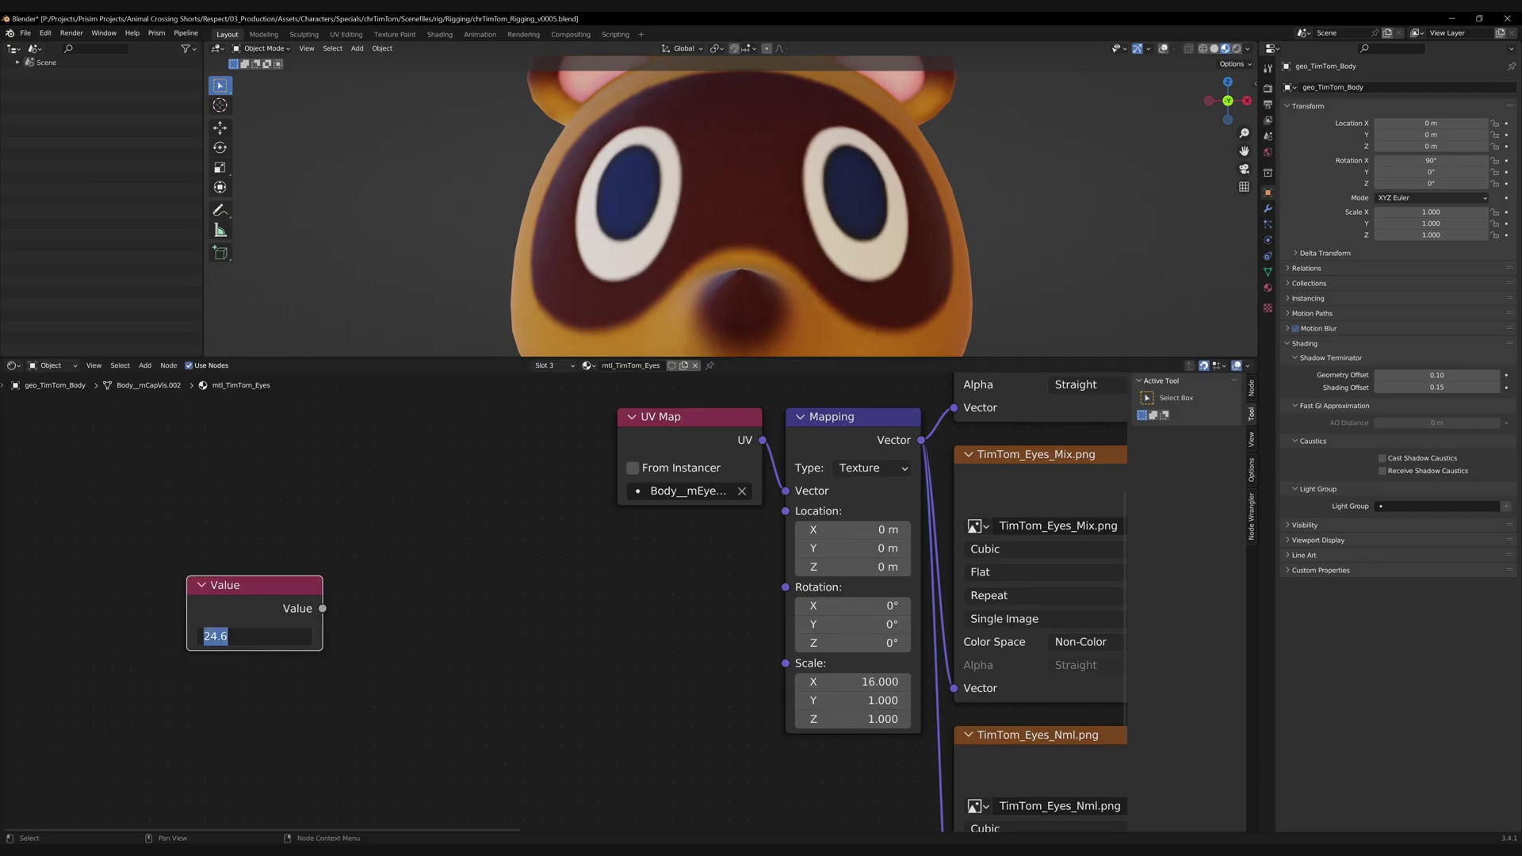
{"action": "type", "text": "1"}
{"action": "key", "text": "Return"}
{"action": "key", "text": "g"}
{"action": "left_click", "coordinate": [200, 634]}
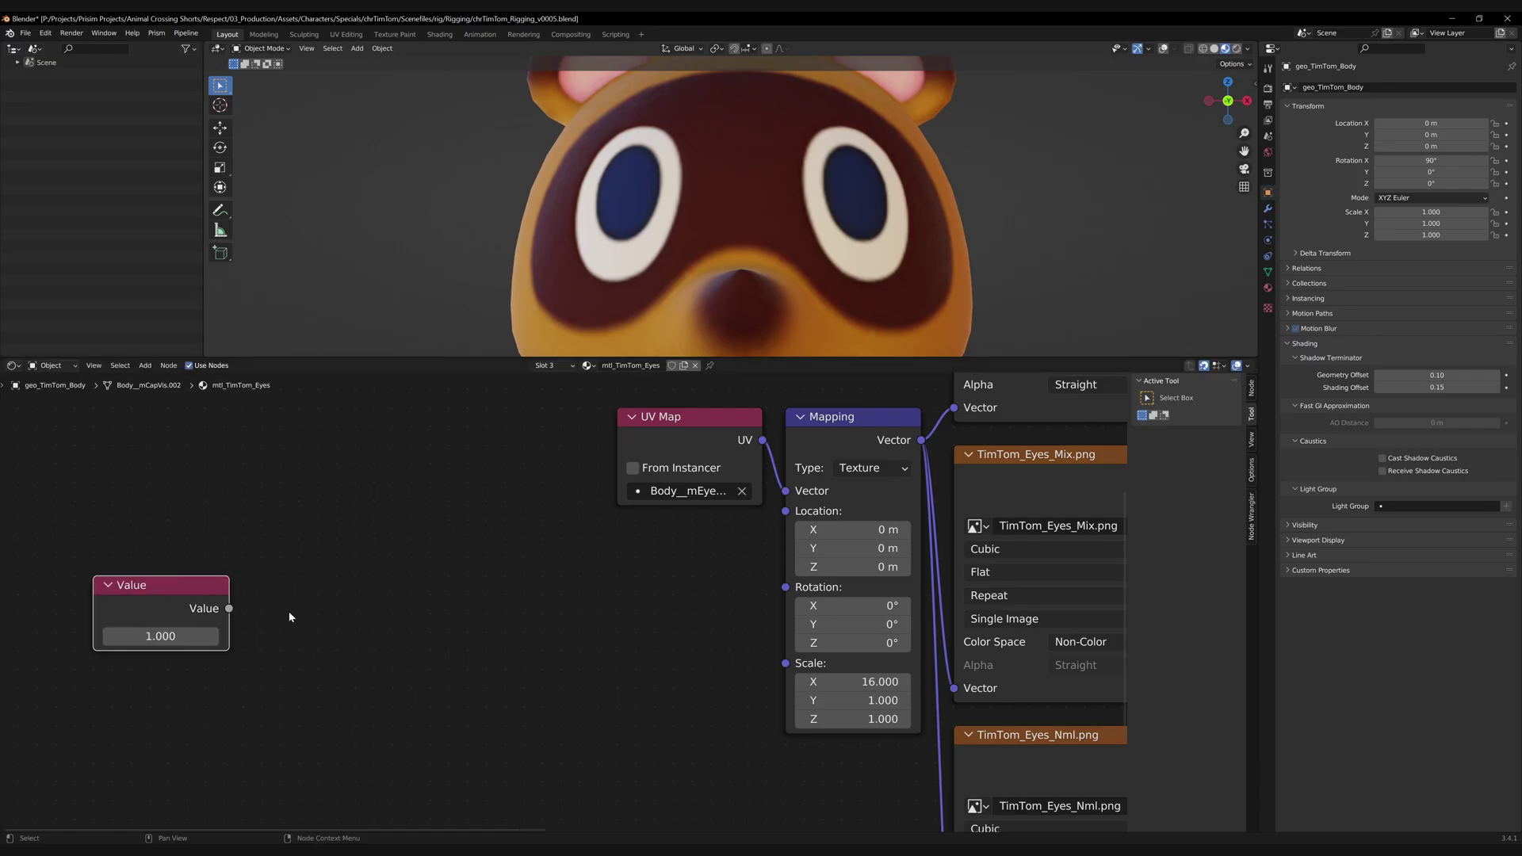
Step: Feed the Value output into a new Snap math node with Increment 1
{"action": "left_click_drag", "start_coordinate": [230, 609], "coordinate": [342, 622]}
{"action": "type", "text": "snap"}
{"action": "key", "text": "Return"}
{"action": "left_click", "coordinate": [295, 593]}
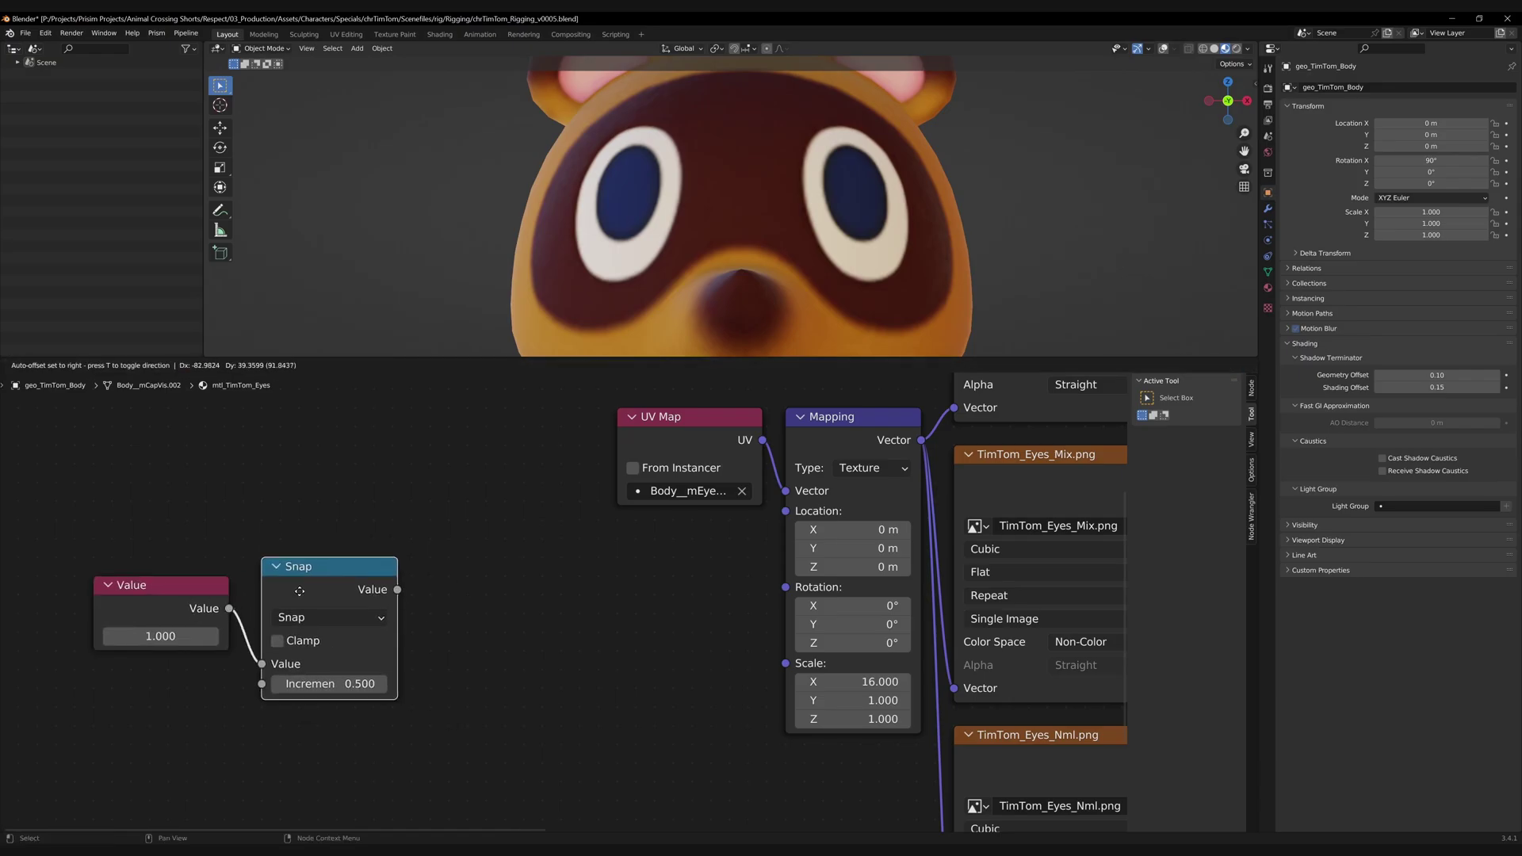
{"action": "double_click", "coordinate": [333, 683]}
{"action": "type", "text": "1"}
{"action": "key", "text": "Return"}
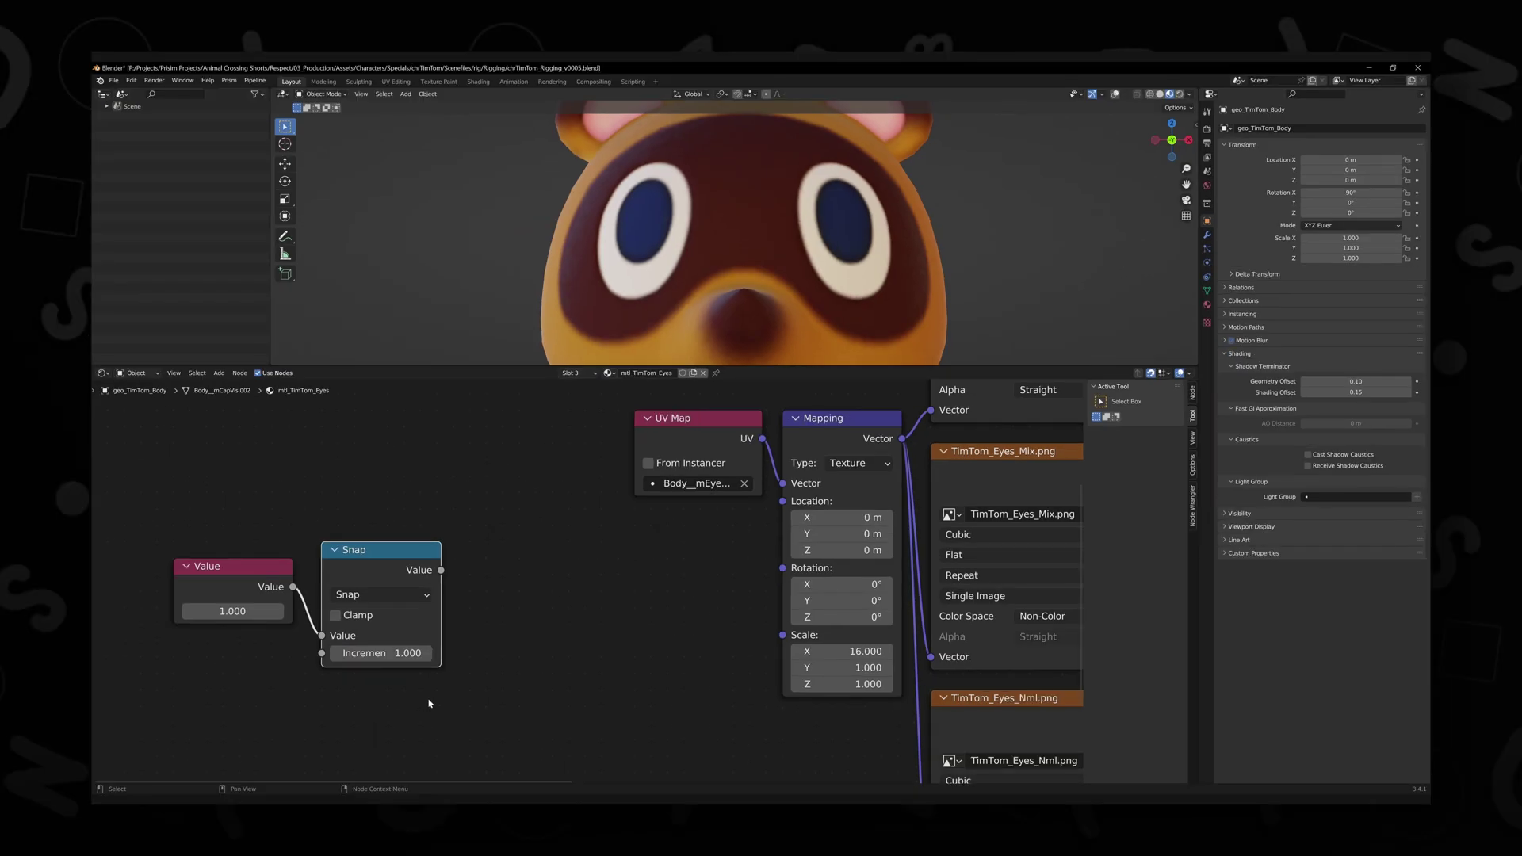
{"action": "left_click", "coordinate": [517, 615]}
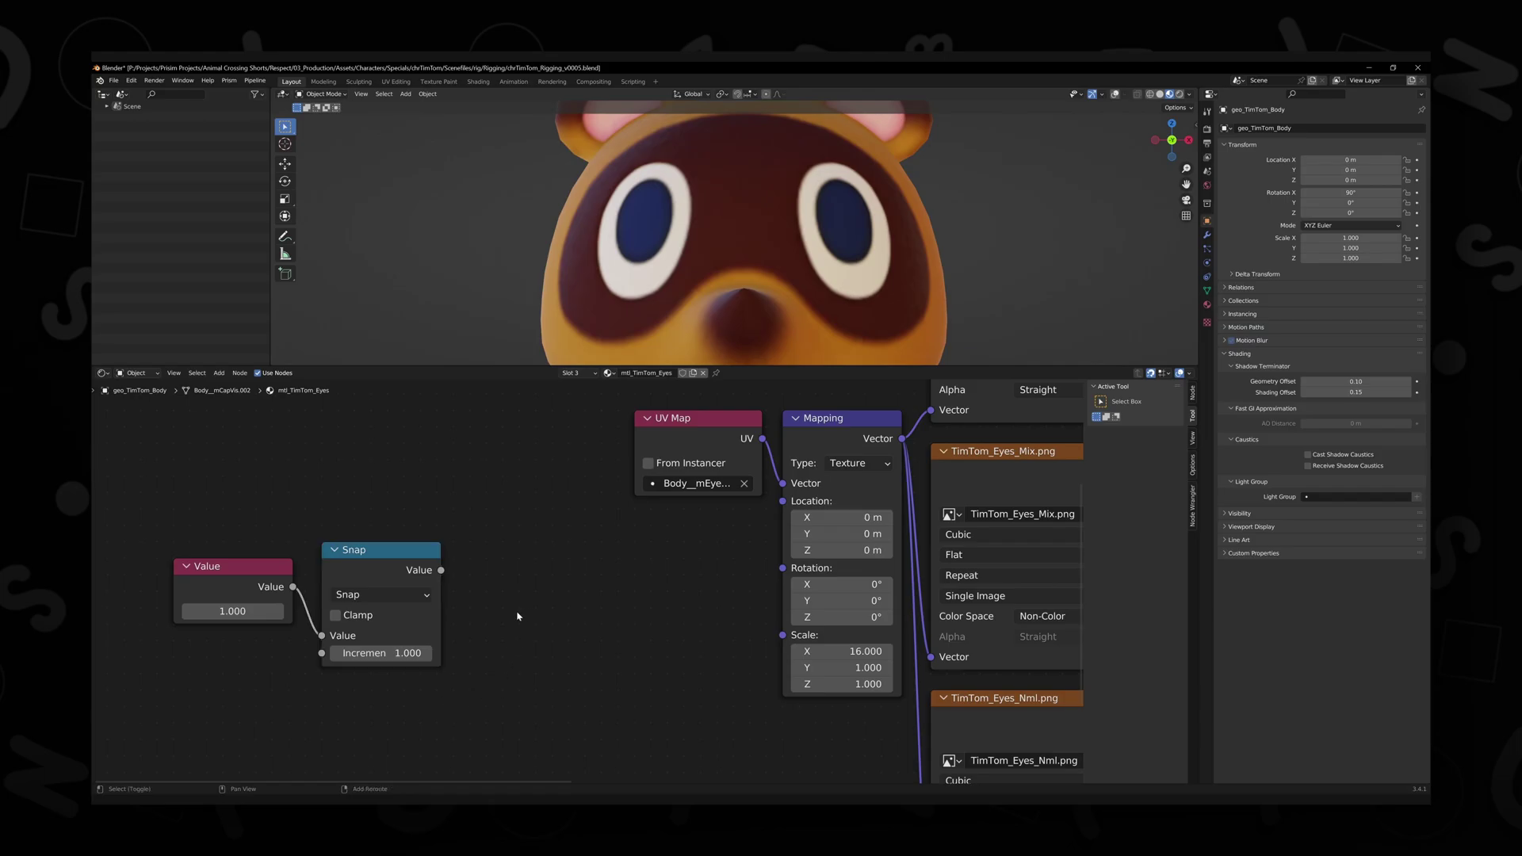
Step: Chain Snap into an Invert node, then Separate XYZ, with X driving Mapping Location
{"action": "key", "text": "shift+a"}
{"action": "left_click", "coordinate": [531, 626]}
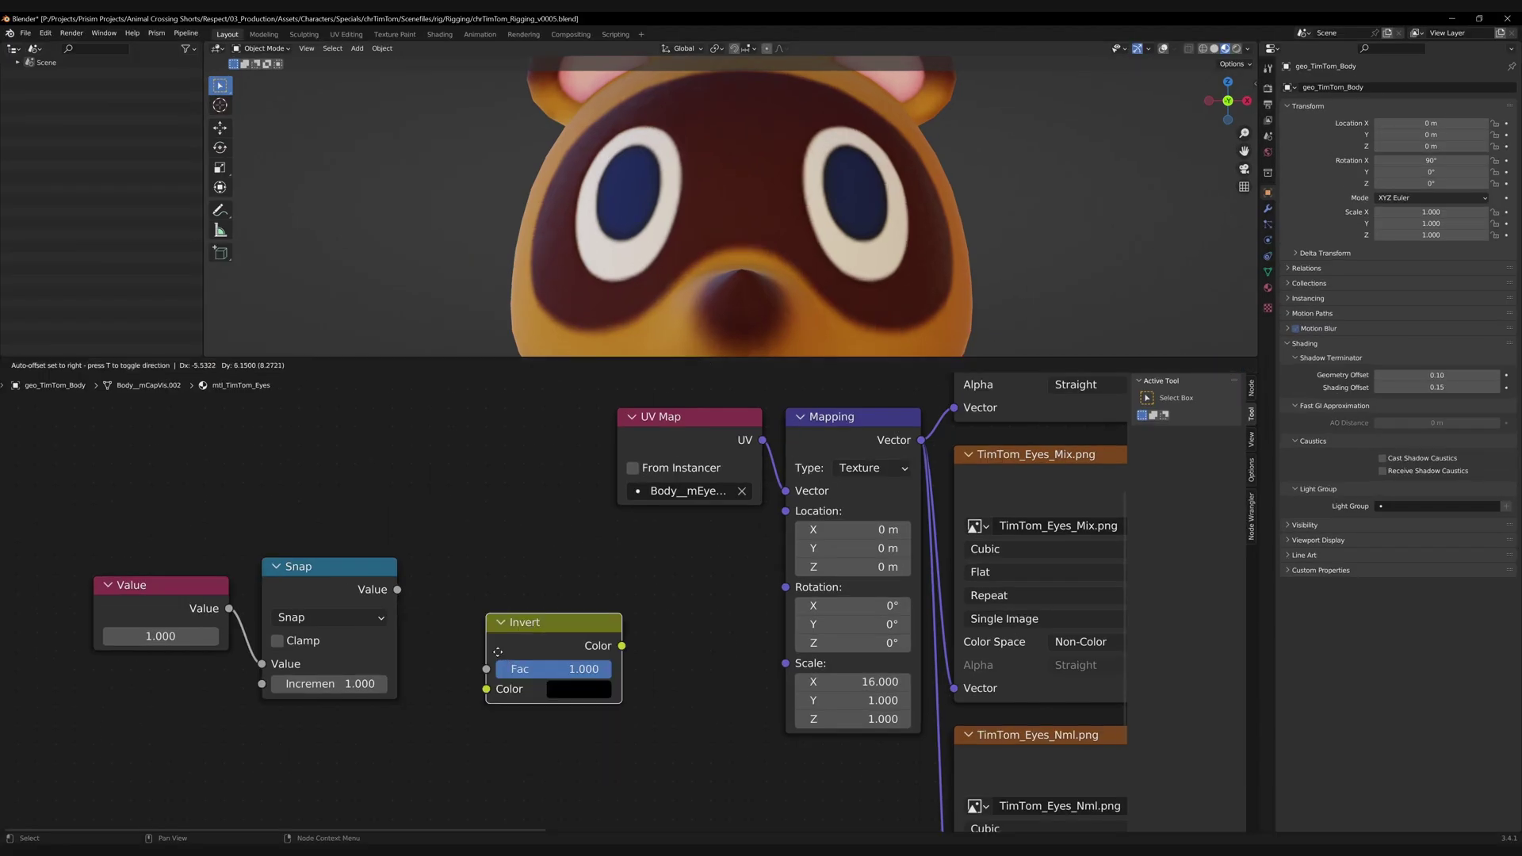
{"action": "left_click", "coordinate": [489, 595]}
{"action": "left_click_drag", "start_coordinate": [399, 591], "coordinate": [430, 652]}
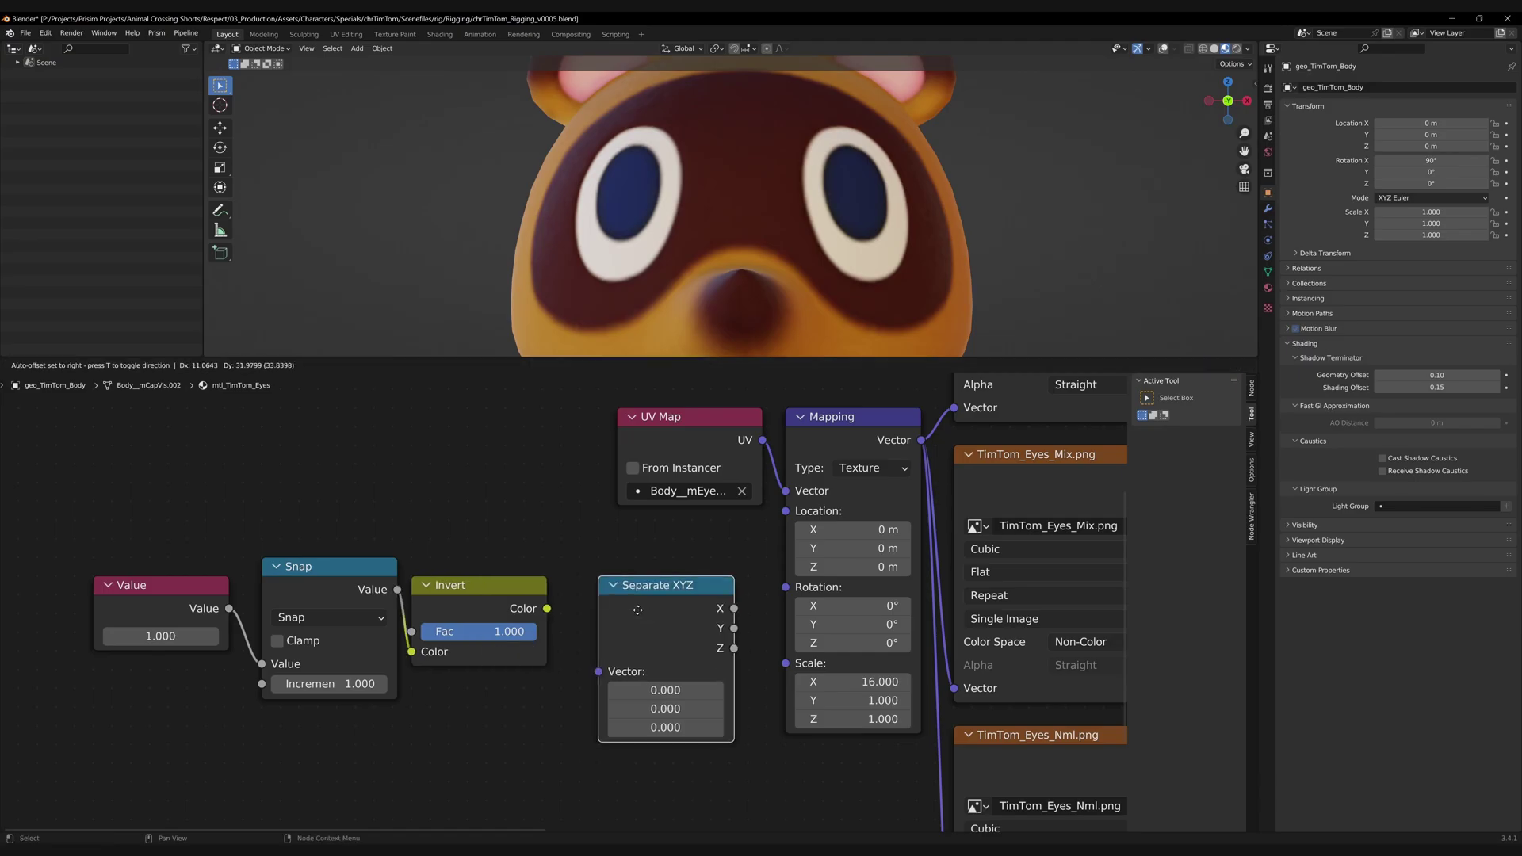
{"action": "left_click", "coordinate": [627, 613]}
{"action": "left_click_drag", "start_coordinate": [547, 609], "coordinate": [598, 672]}
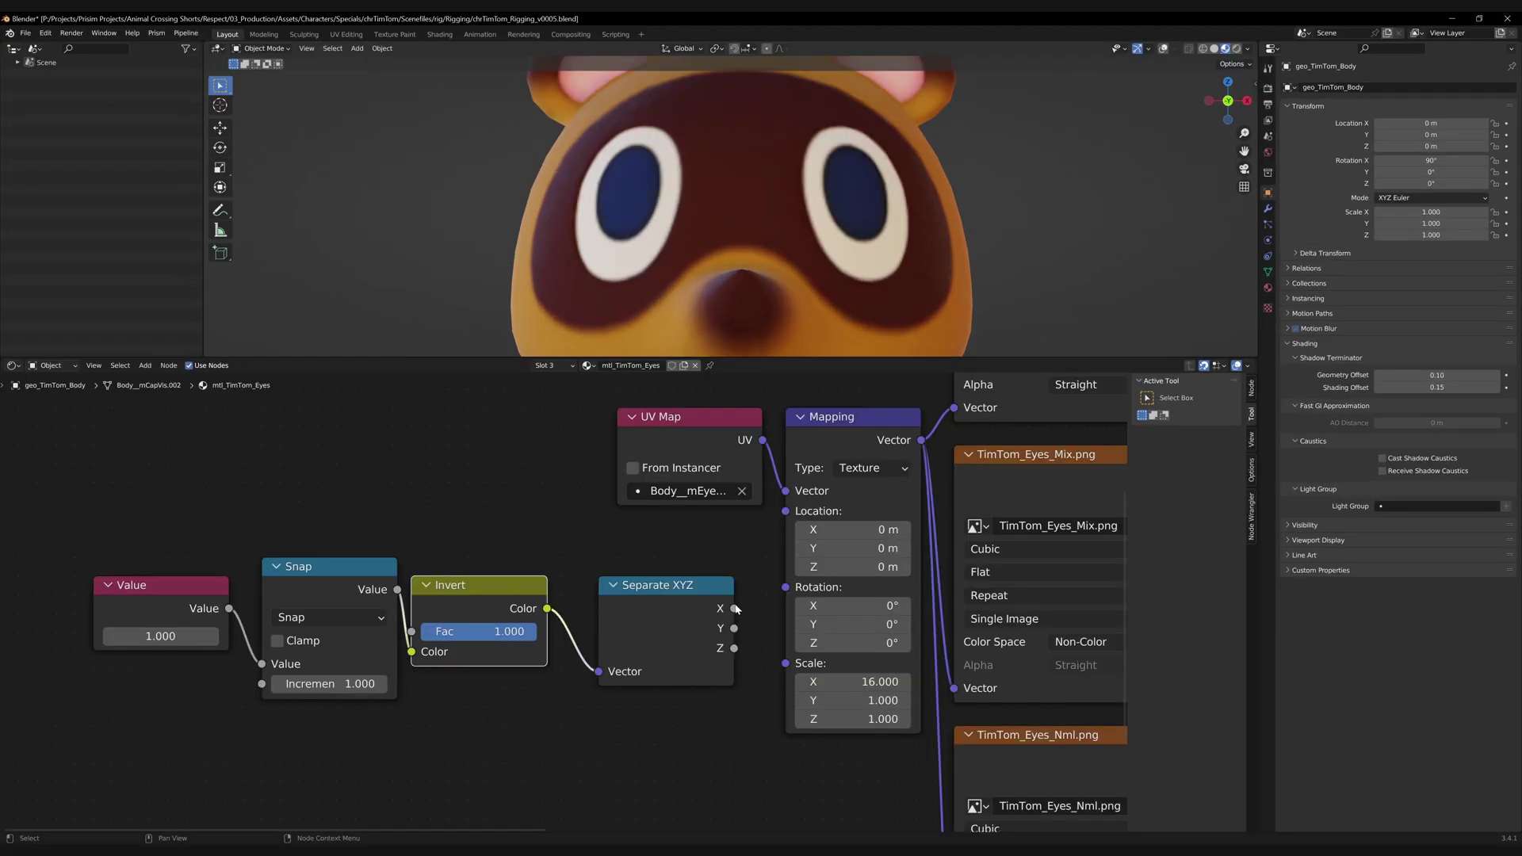
{"action": "left_click_drag", "start_coordinate": [734, 608], "coordinate": [786, 511]}
Step: Test eye states by setting the Value to 2, 3, 4, then 10.9
{"action": "left_click", "coordinate": [162, 637]}
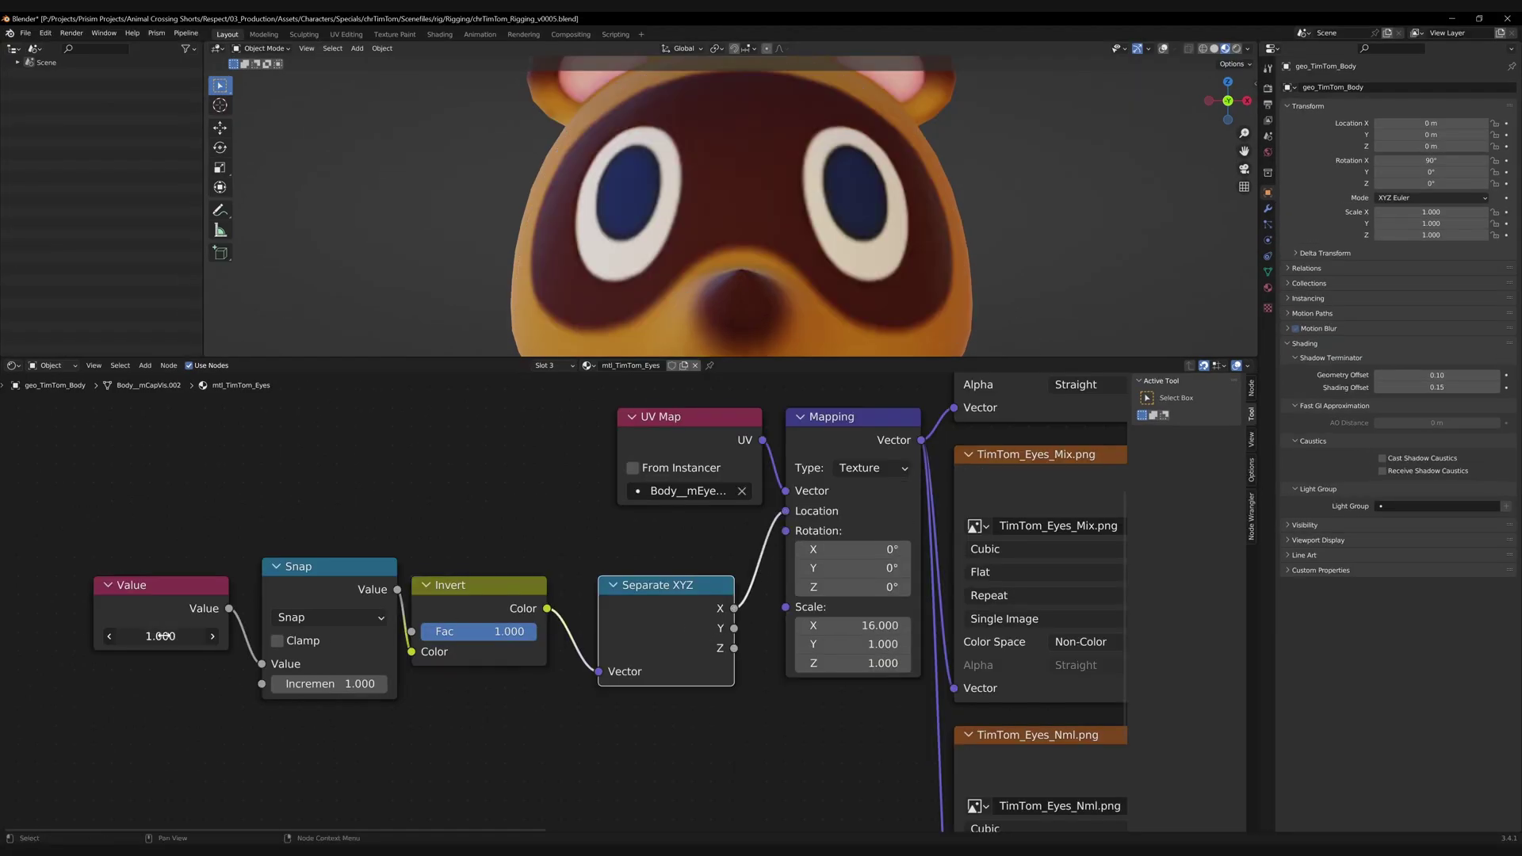
{"action": "type", "text": "2"}
{"action": "key", "text": "Return"}
{"action": "type", "text": "3"}
{"action": "key", "text": "Return"}
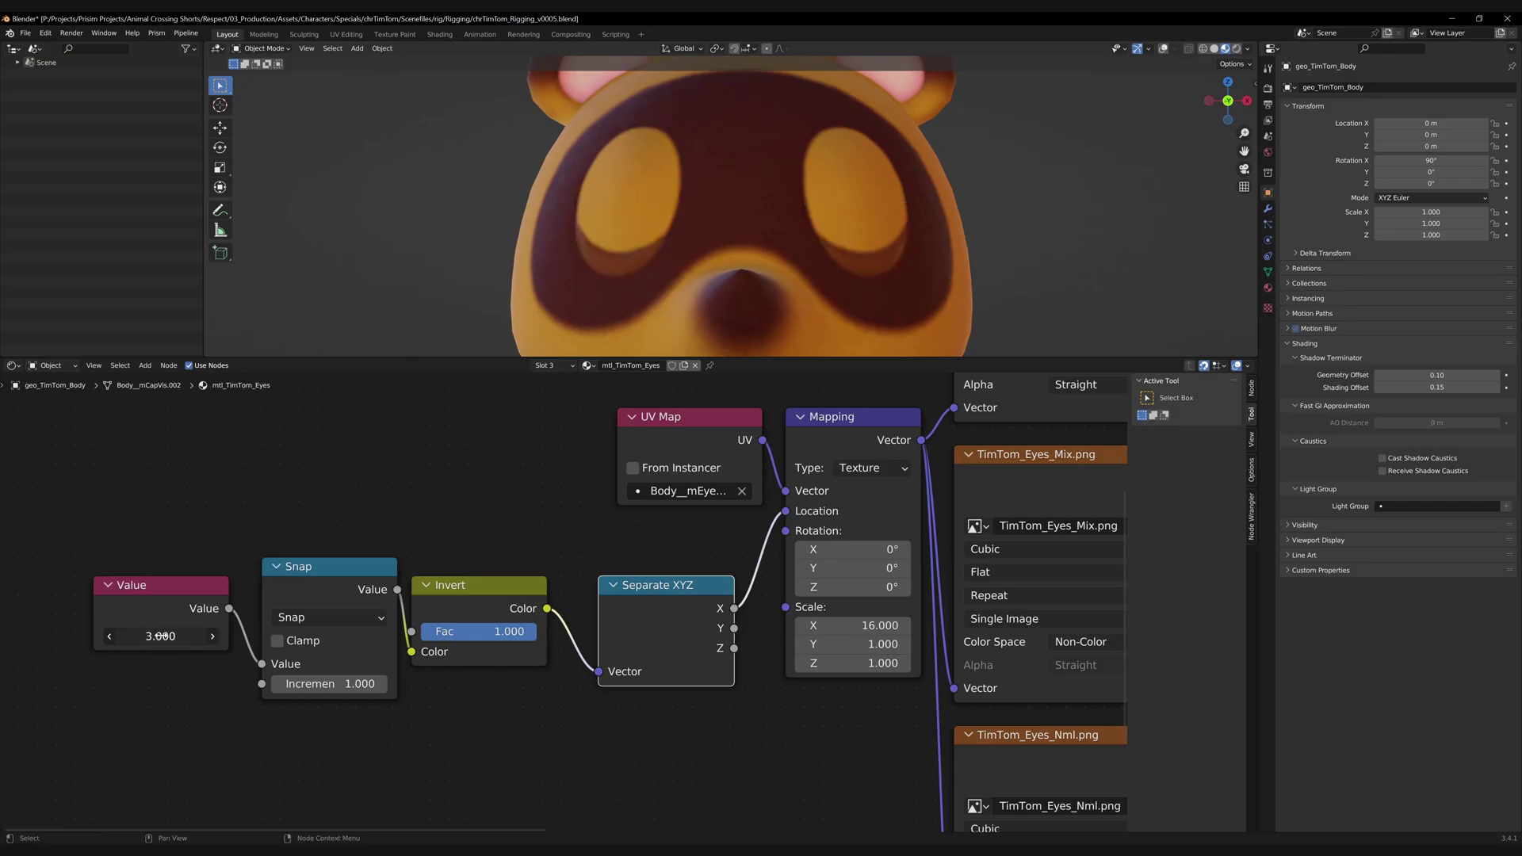
{"action": "type", "text": "4"}
{"action": "key", "text": "Return"}
{"action": "left_click", "coordinate": [190, 635]}
{"action": "type", "text": "10.9"}
{"action": "key", "text": "Return"}
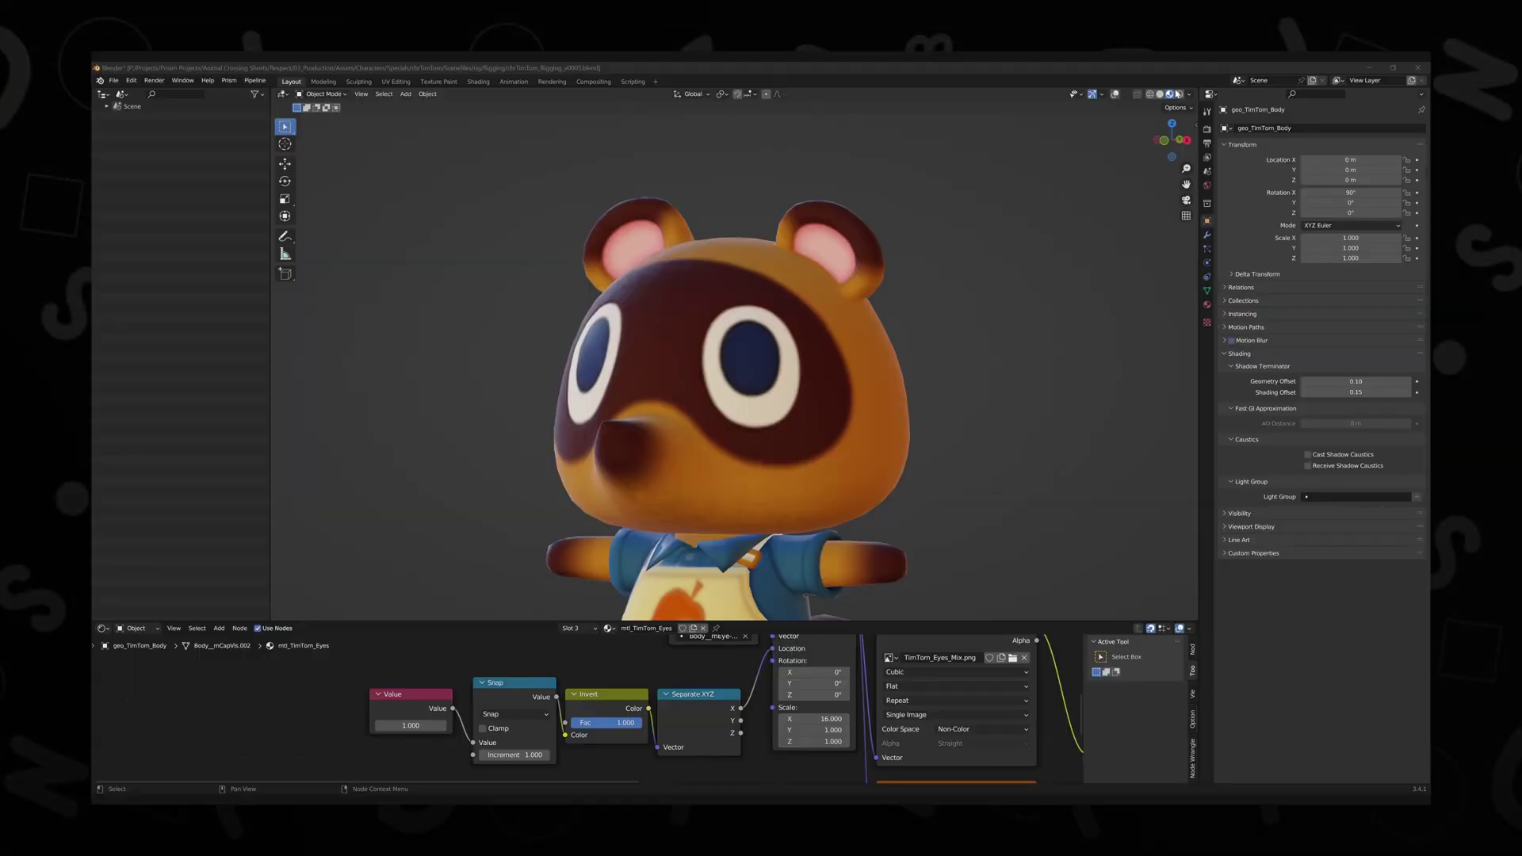
Step: Preview eye swaps in Rendered shading, then cycle the other rig's Eyes property
{"action": "left_click", "coordinate": [1179, 94]}
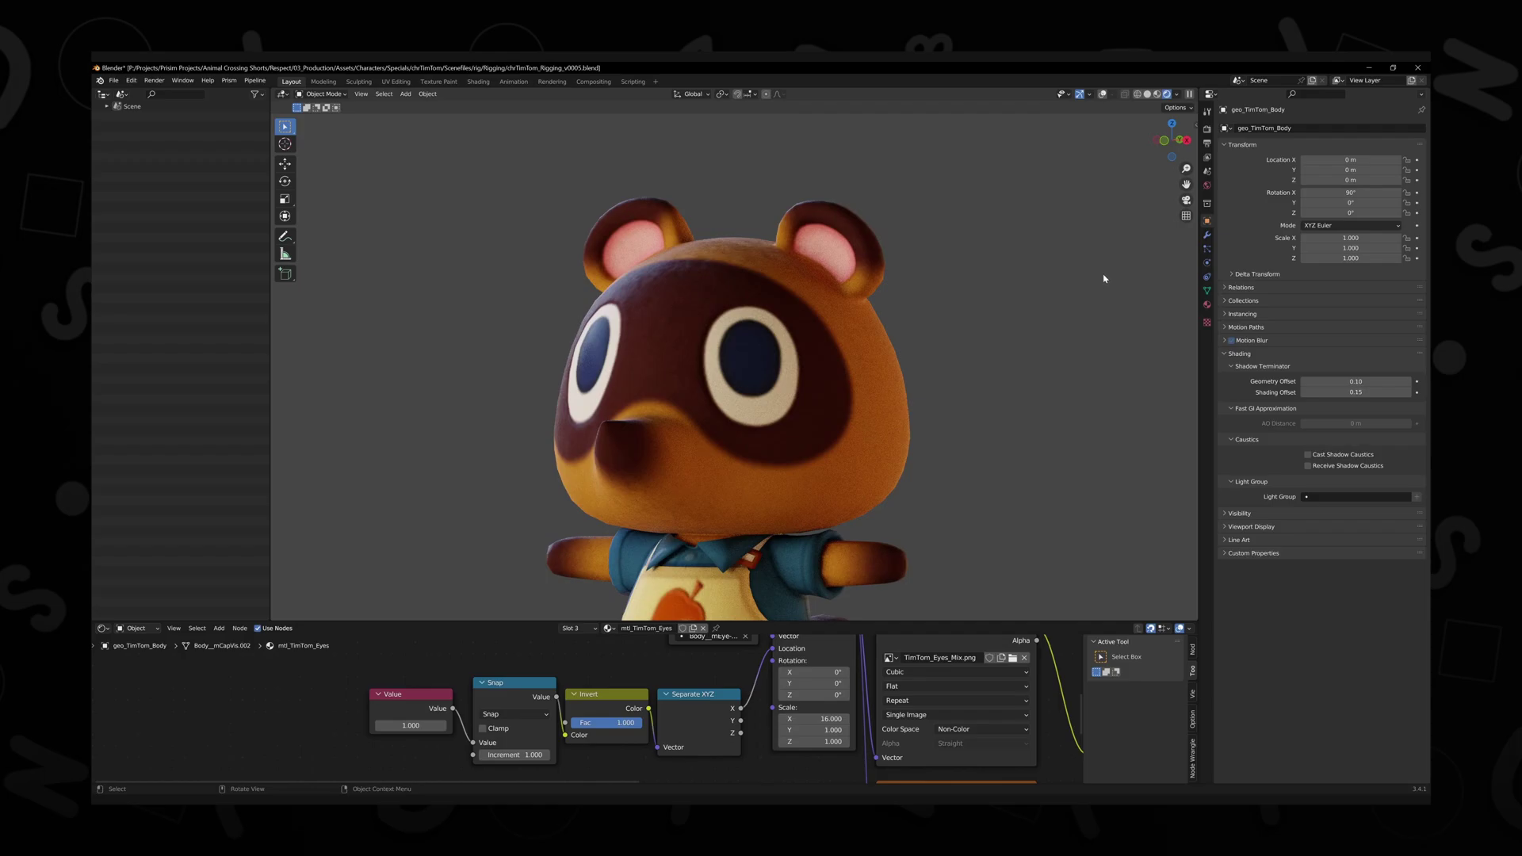
{"action": "left_click_drag", "start_coordinate": [411, 725], "coordinate": [422, 726]}
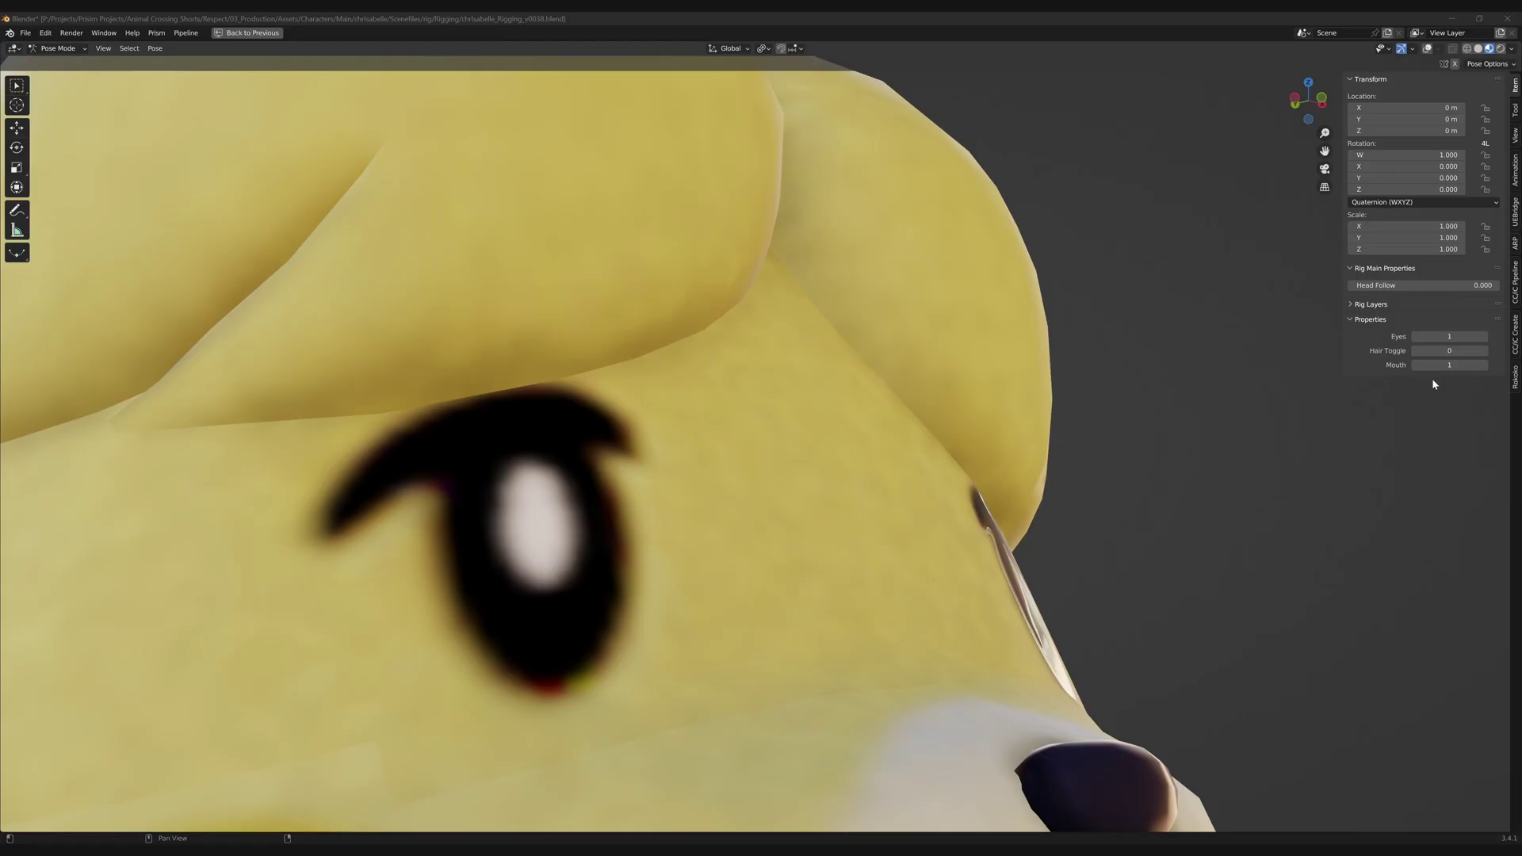
{"action": "left_click_drag", "start_coordinate": [1444, 338], "coordinate": [1476, 337]}
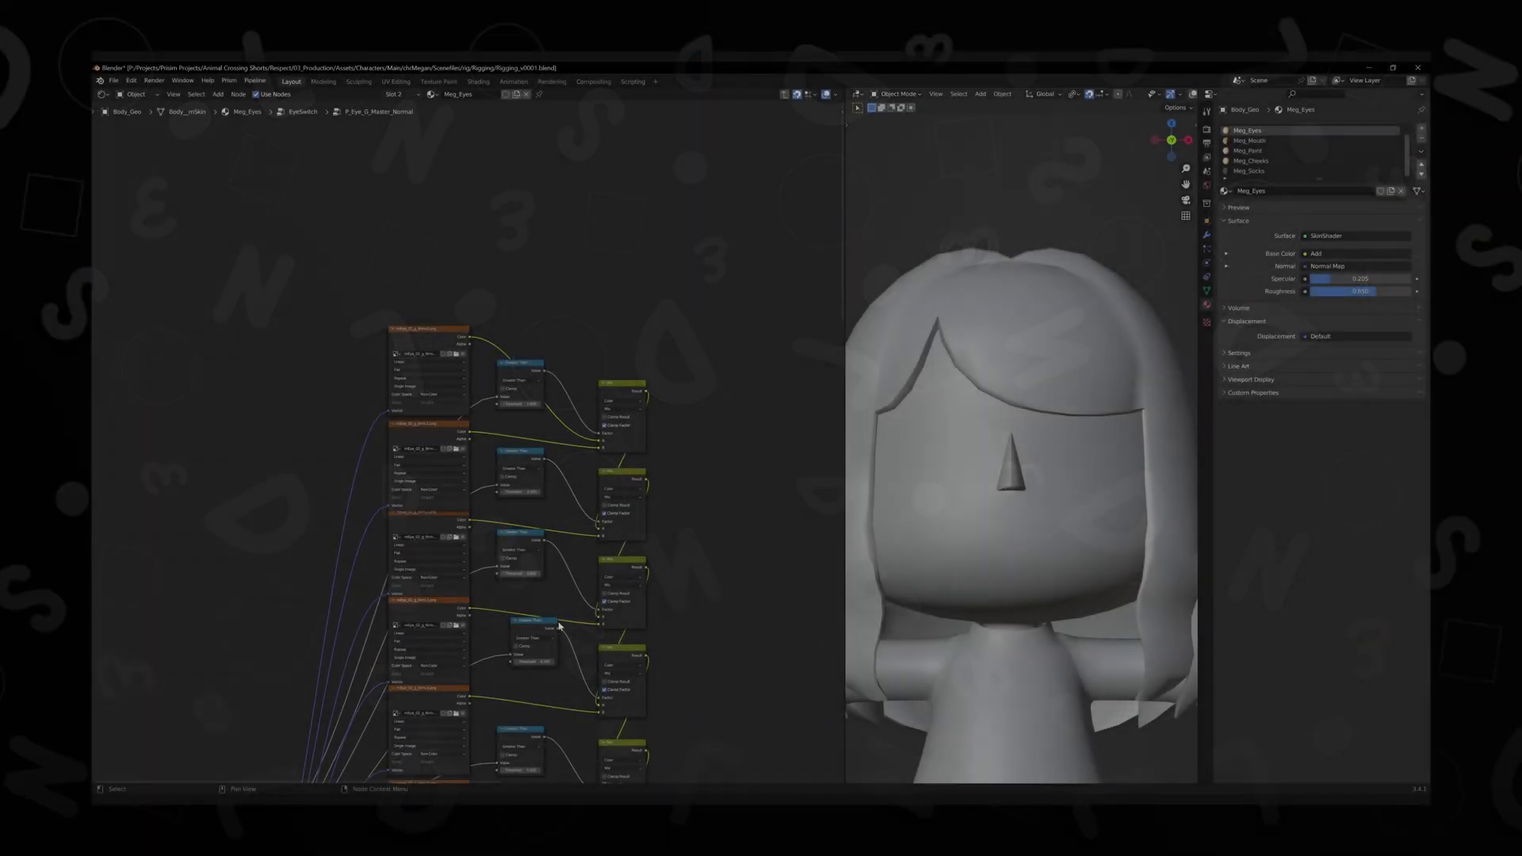
{"action": "scroll", "coordinate": [561, 191], "scroll_direction": "up", "scroll_amount": 5}
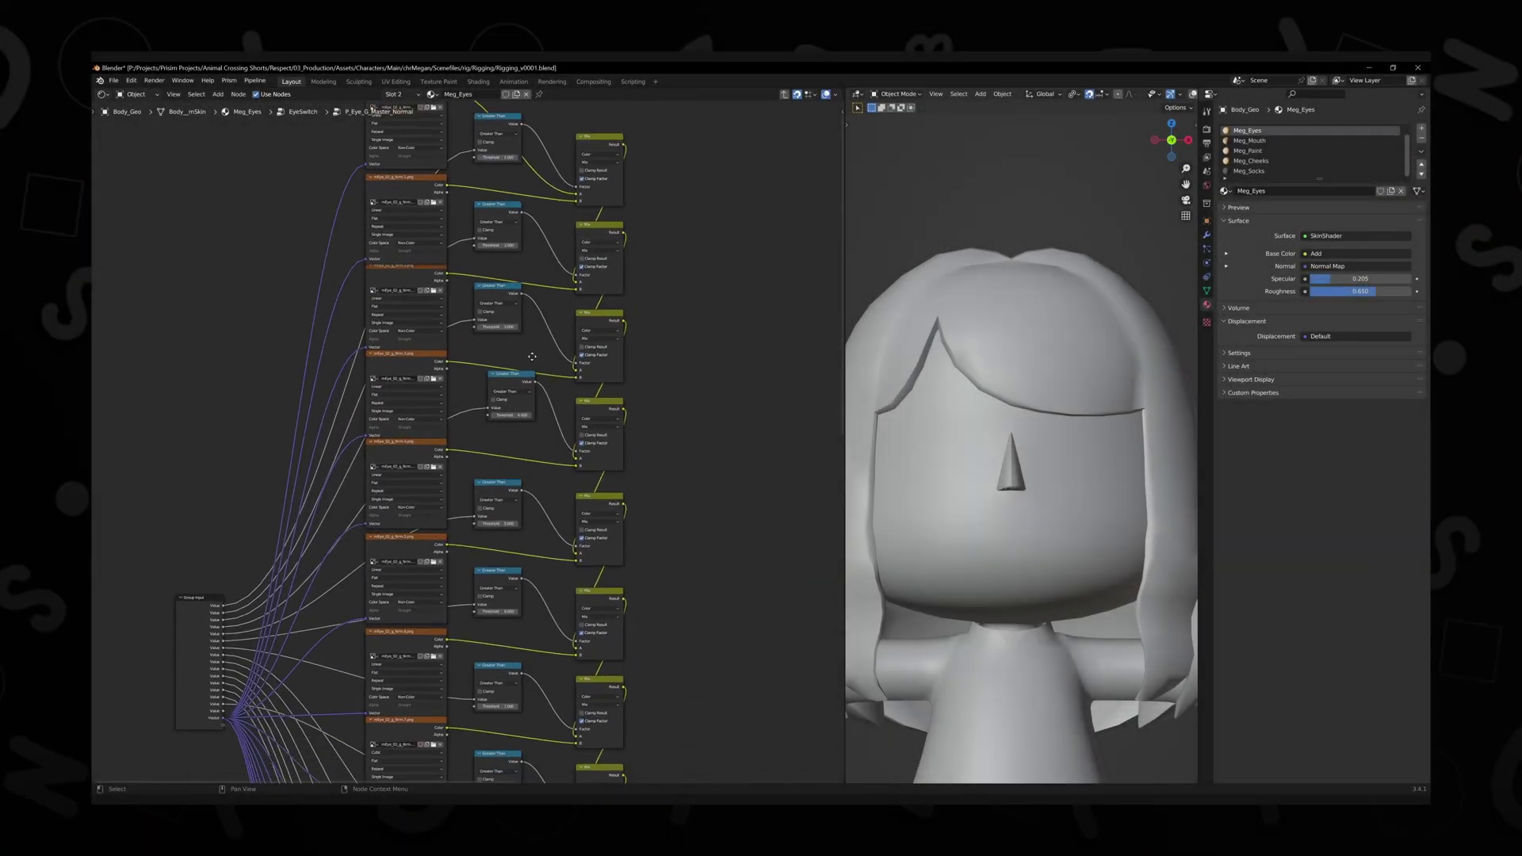